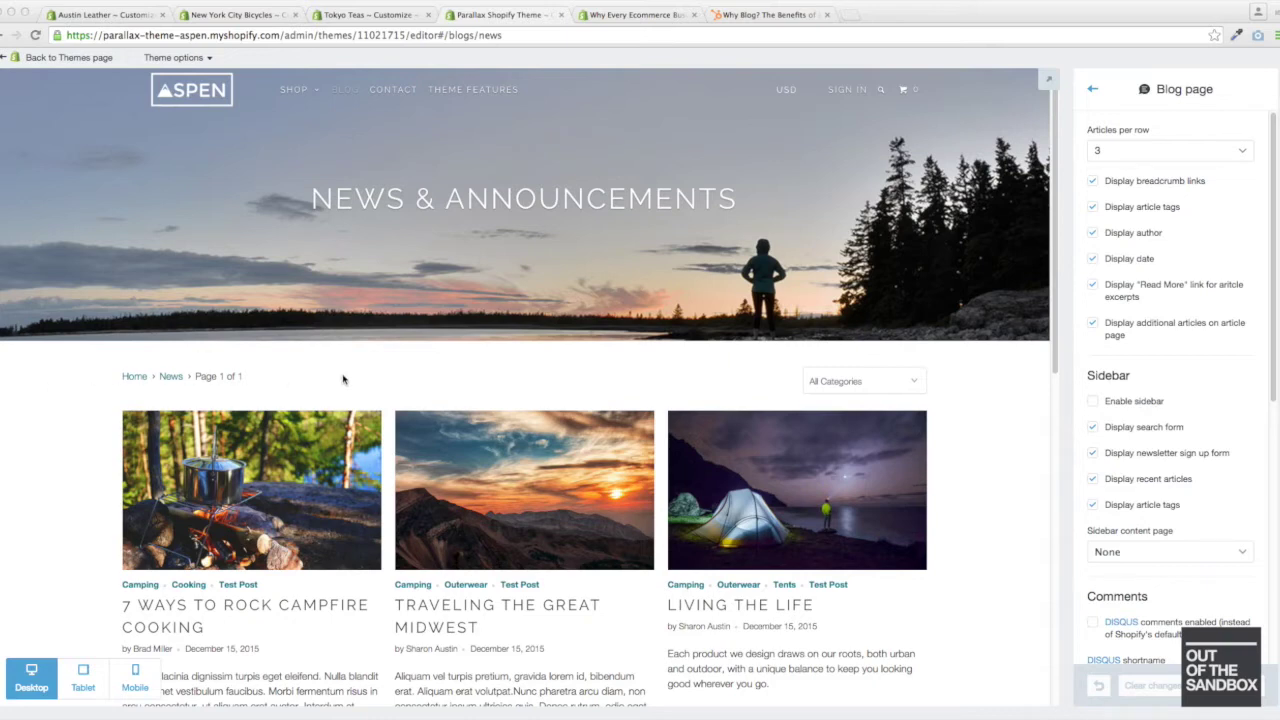
Look through the article grid on the Aspen store's News & Announcements blog page.
{"action": "scroll", "coordinate": [363, 372], "scroll_direction": "down", "scroll_amount": 1}
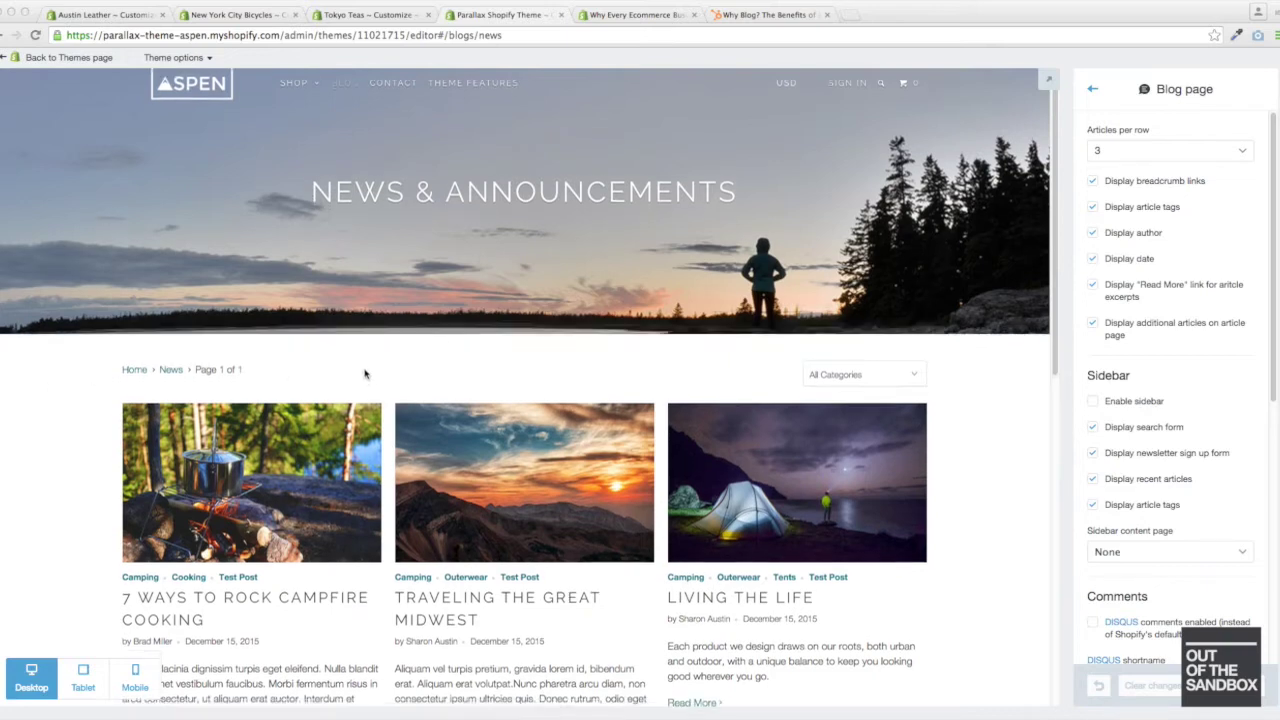
{"action": "scroll", "coordinate": [365, 373], "scroll_direction": "up", "scroll_amount": 1}
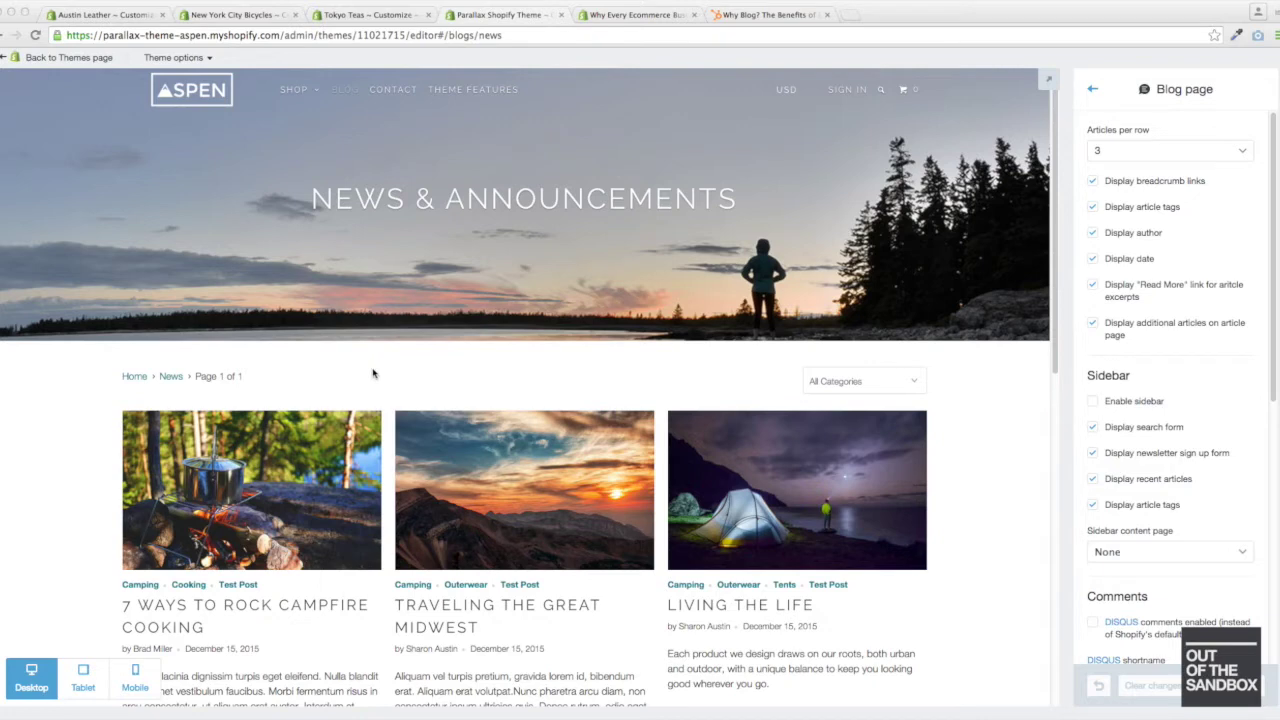
{"action": "scroll", "coordinate": [375, 372], "scroll_direction": "down", "scroll_amount": 5}
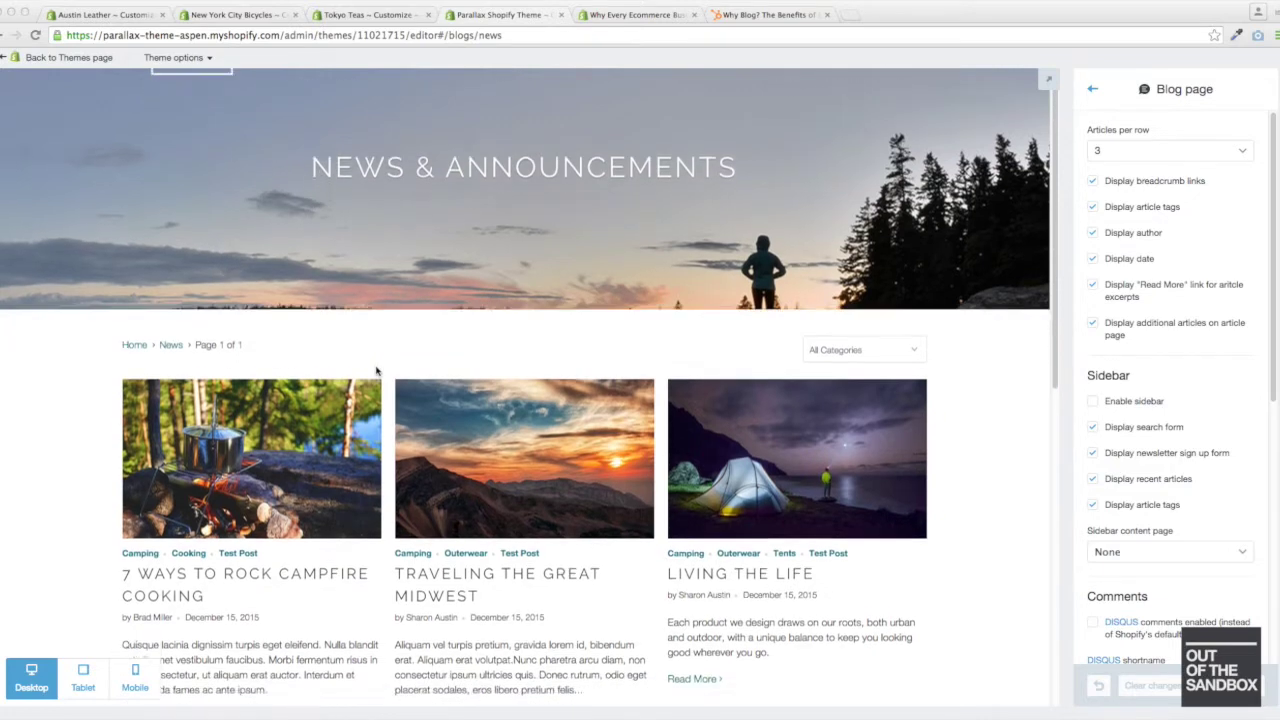
{"action": "scroll", "coordinate": [376, 372], "scroll_direction": "down", "scroll_amount": 8}
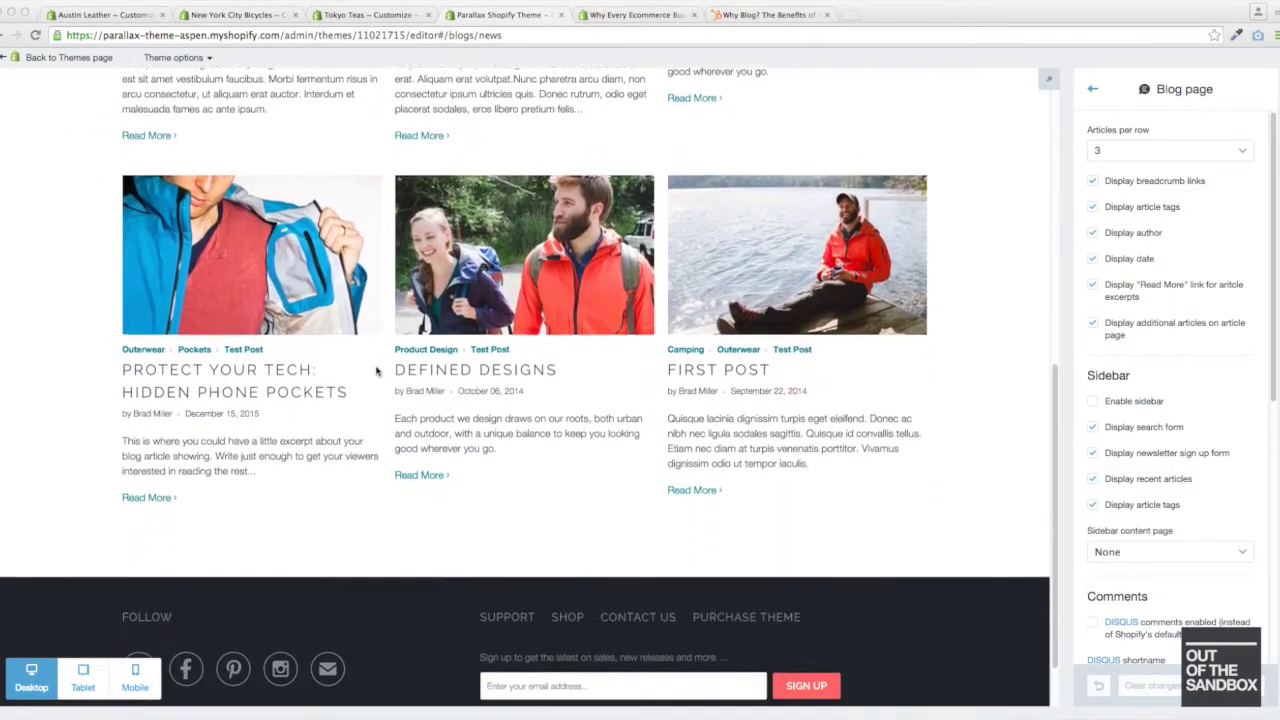
{"action": "scroll", "coordinate": [376, 372], "scroll_direction": "up", "scroll_amount": 4}
{"action": "scroll", "coordinate": [376, 372], "scroll_direction": "up", "scroll_amount": 9}
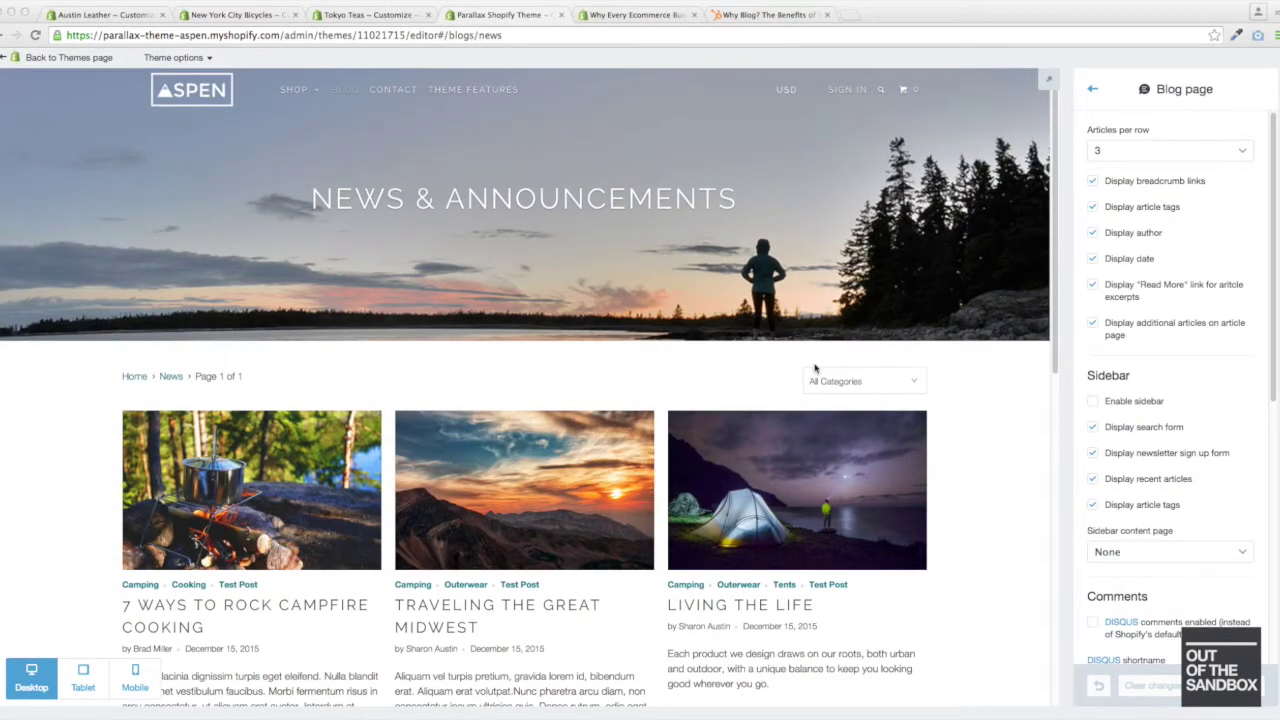
Review the comment and banner image settings for the Aspen store's blog page.
{"action": "scroll", "coordinate": [1148, 386], "scroll_direction": "down", "scroll_amount": 5}
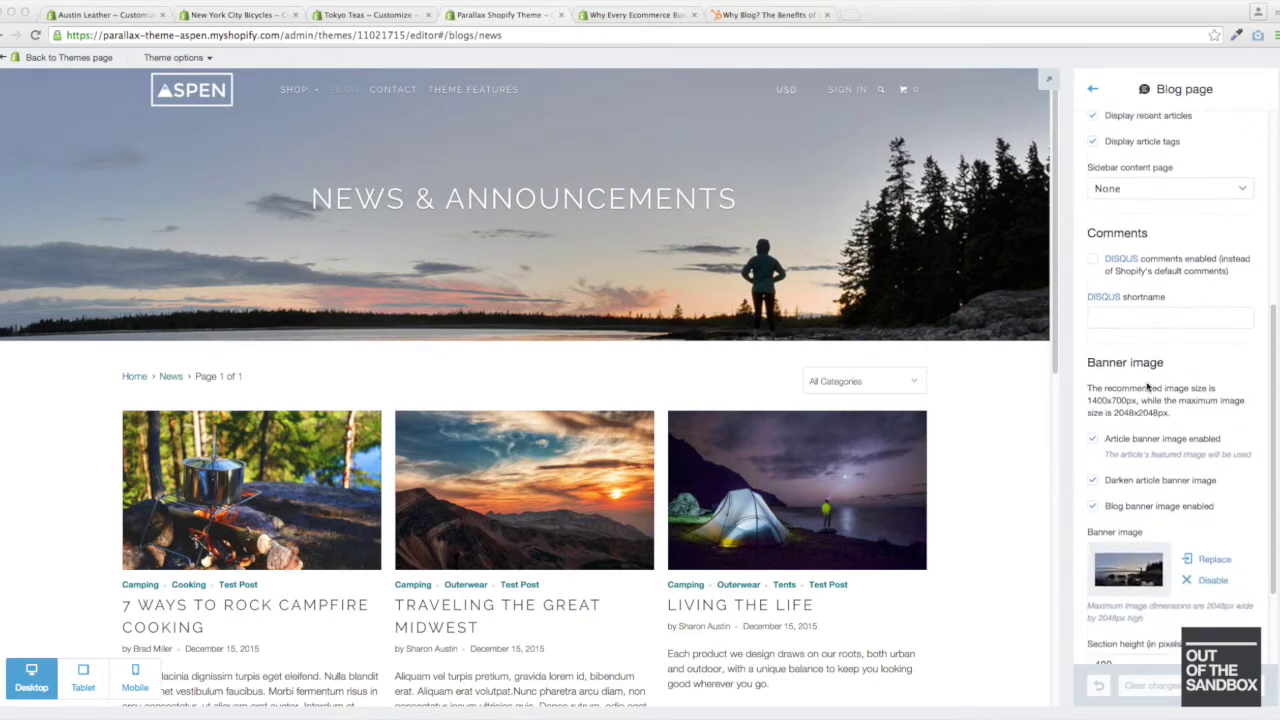
{"action": "scroll", "coordinate": [641, 251], "scroll_direction": "down", "scroll_amount": 2}
{"action": "scroll", "coordinate": [641, 251], "scroll_direction": "up", "scroll_amount": 2}
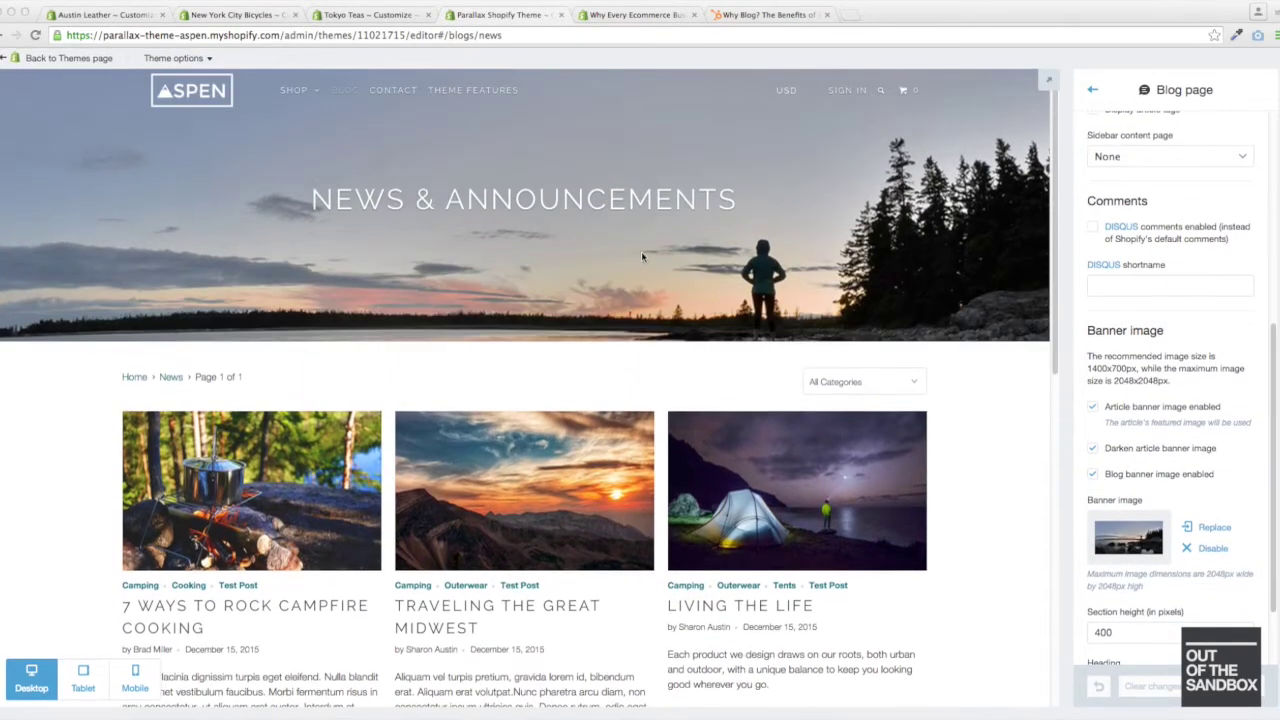
Open the "7 Ways to Rock Campfire Cooking" article in the preview and examine its banner and body layout.
{"action": "left_click", "coordinate": [183, 615]}
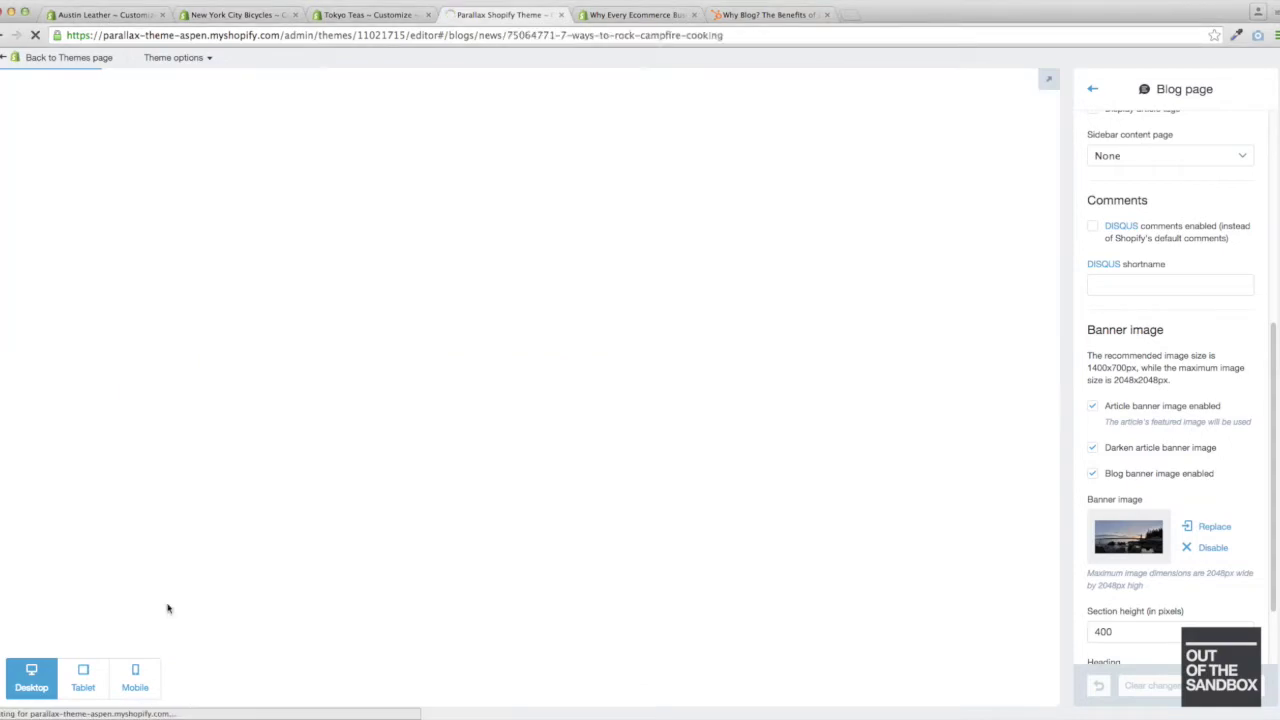
{"action": "scroll", "coordinate": [281, 434], "scroll_direction": "down", "scroll_amount": 2}
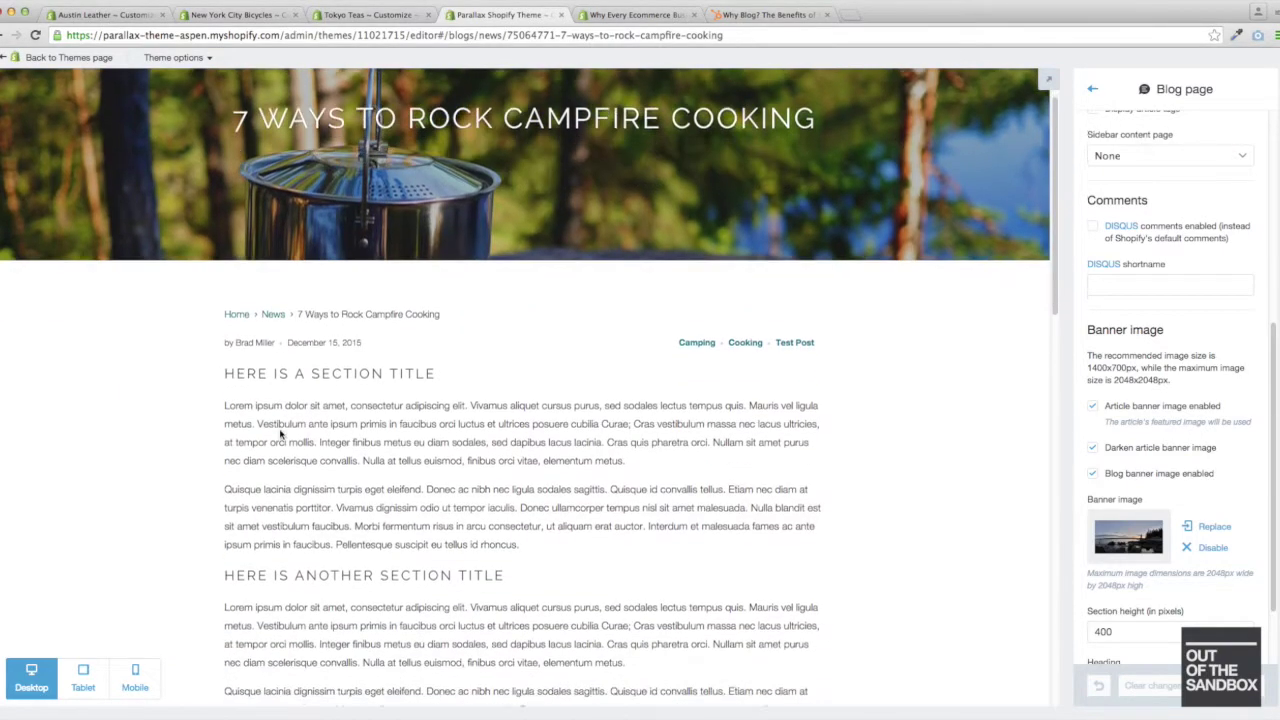
{"action": "scroll", "coordinate": [281, 434], "scroll_direction": "up", "scroll_amount": 2}
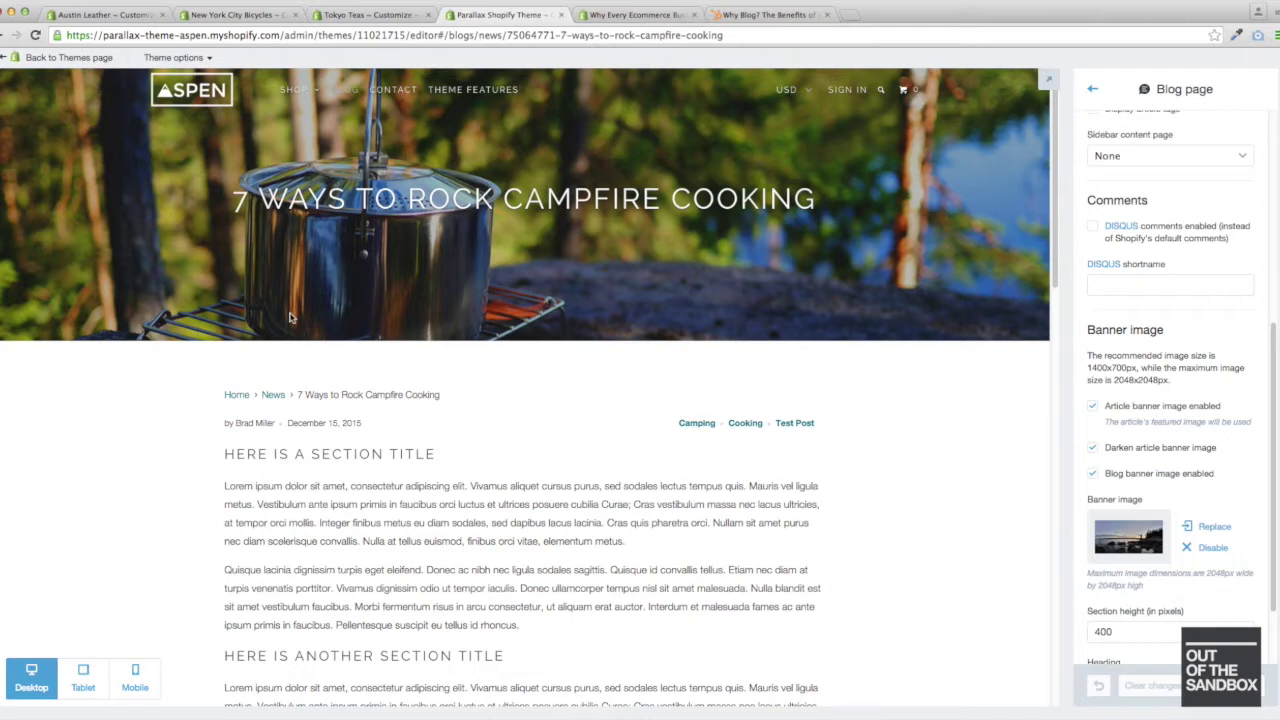
{"action": "scroll", "coordinate": [290, 318], "scroll_direction": "down", "scroll_amount": 4}
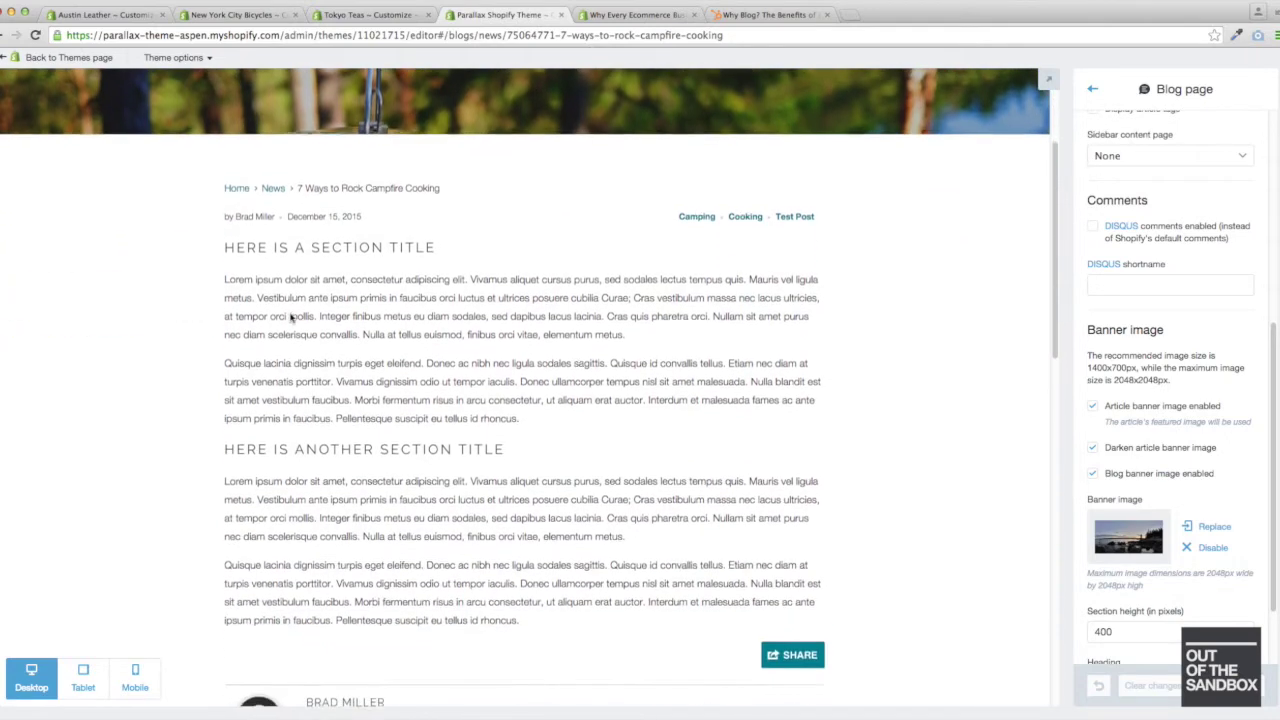
{"action": "scroll", "coordinate": [292, 320], "scroll_direction": "up", "scroll_amount": 5}
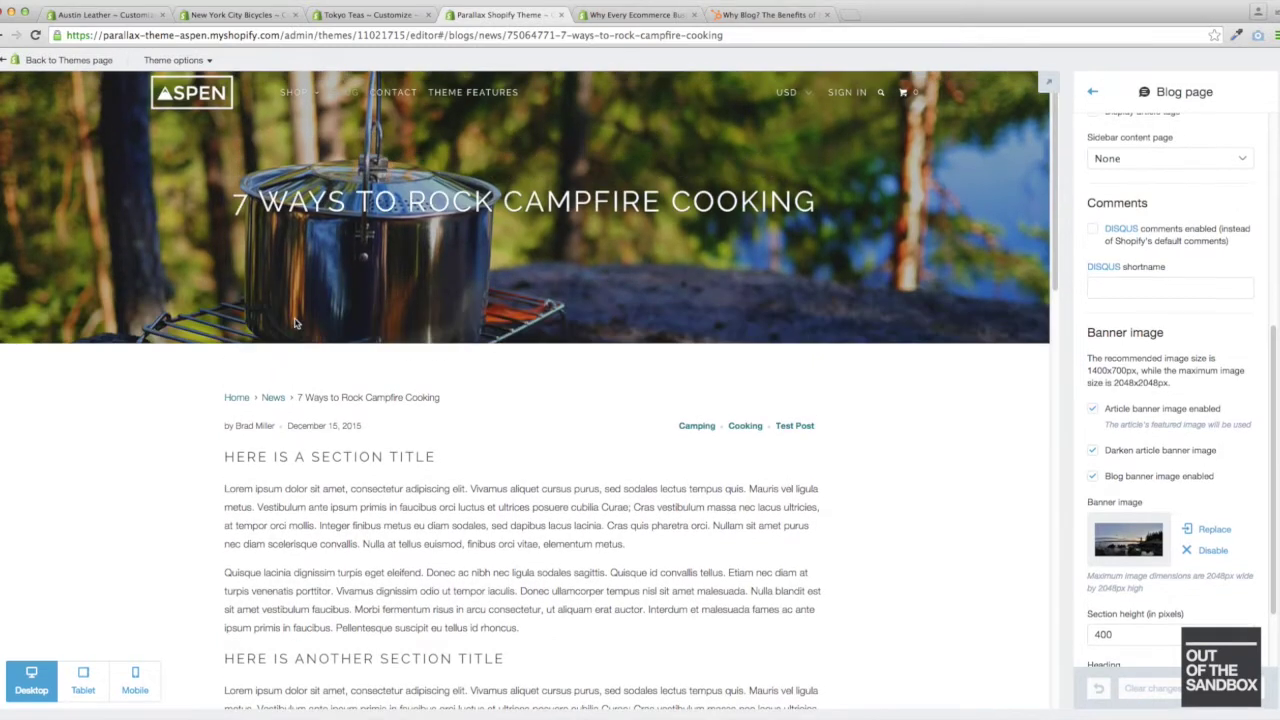
Switch to the Tokyo Teas theme editor and look through its Latest News blog listing.
{"action": "left_click", "coordinate": [345, 16]}
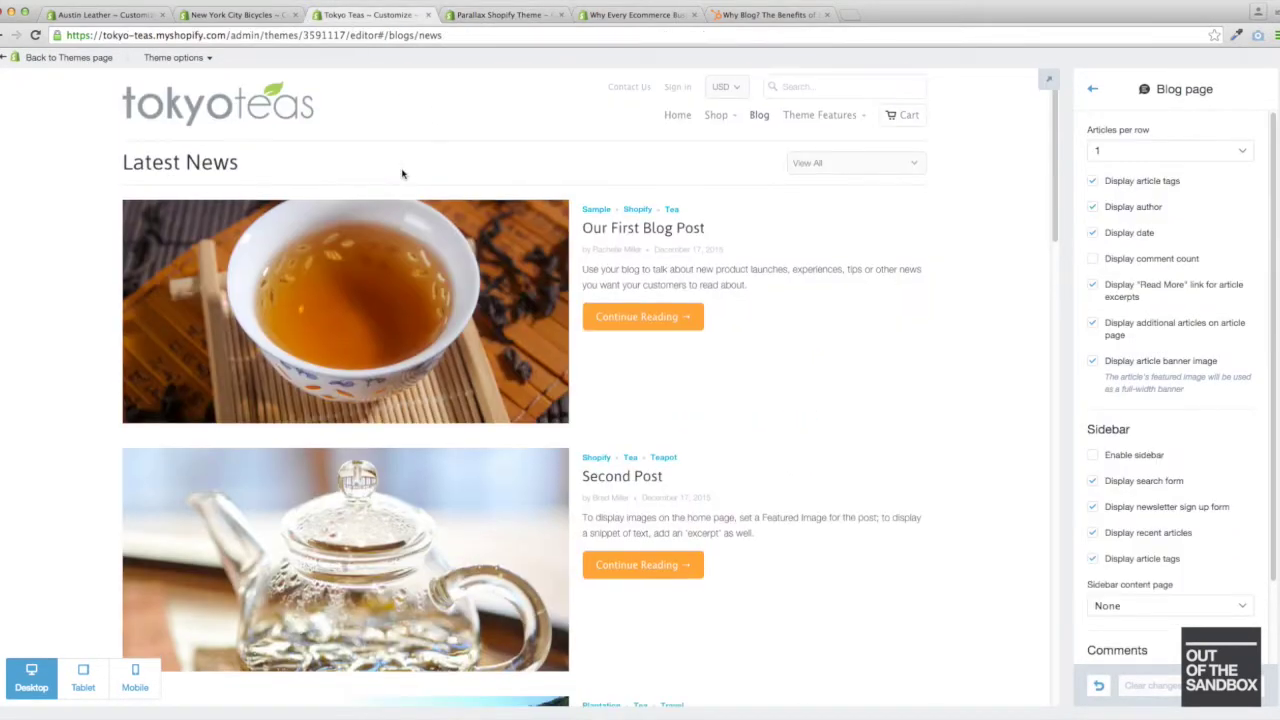
{"action": "scroll", "coordinate": [402, 174], "scroll_direction": "down", "scroll_amount": 7}
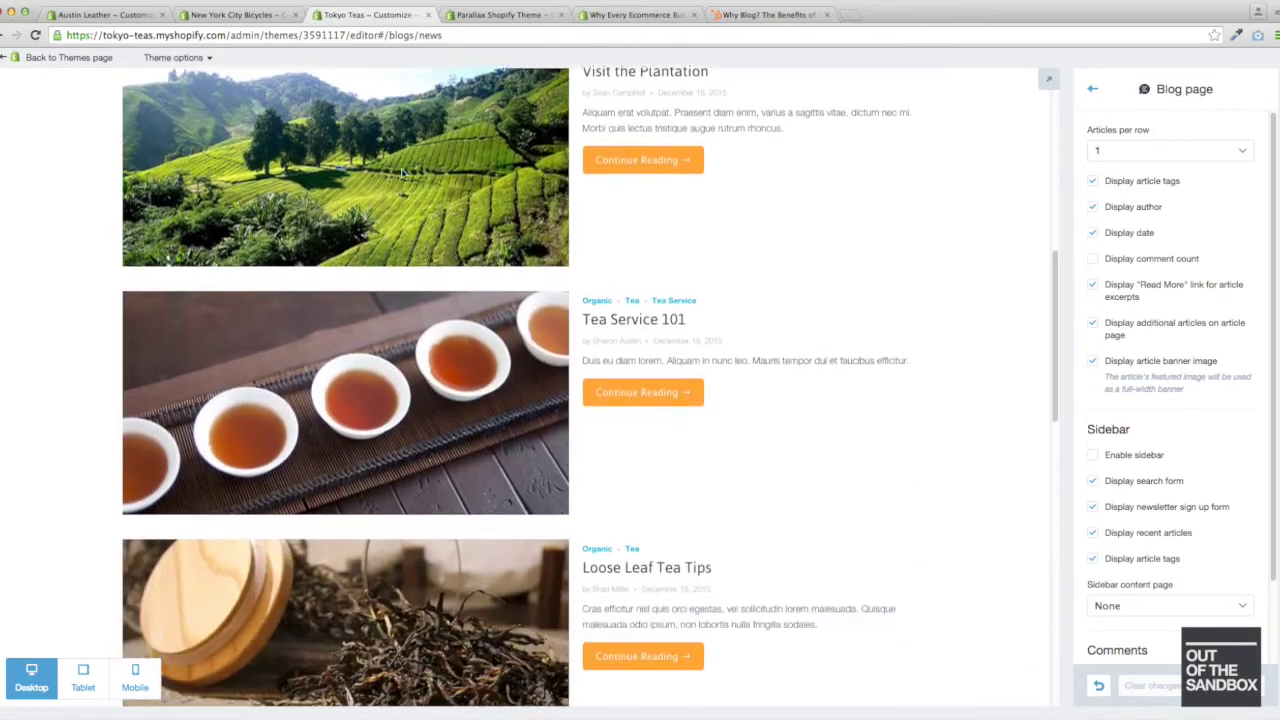
{"action": "scroll", "coordinate": [402, 174], "scroll_direction": "up", "scroll_amount": 8}
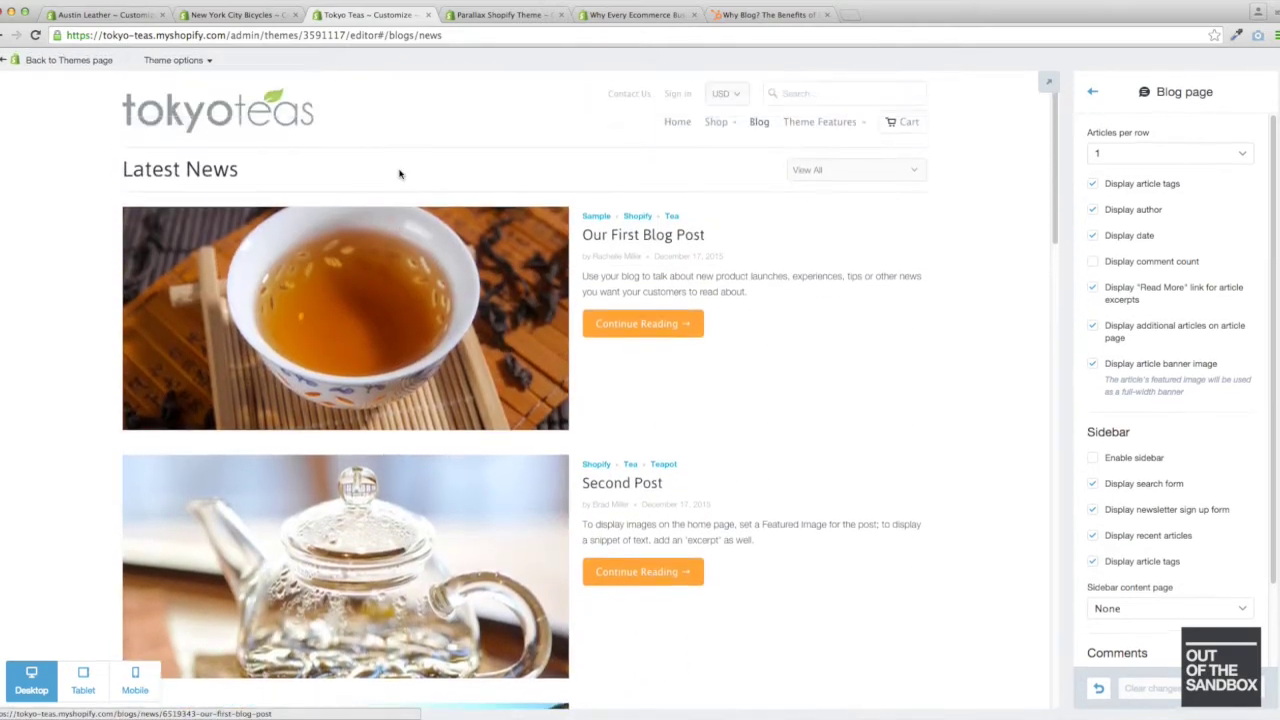
Open the "Our First Blog Post" article and examine its full-width banner image and content.
{"action": "left_click", "coordinate": [603, 233]}
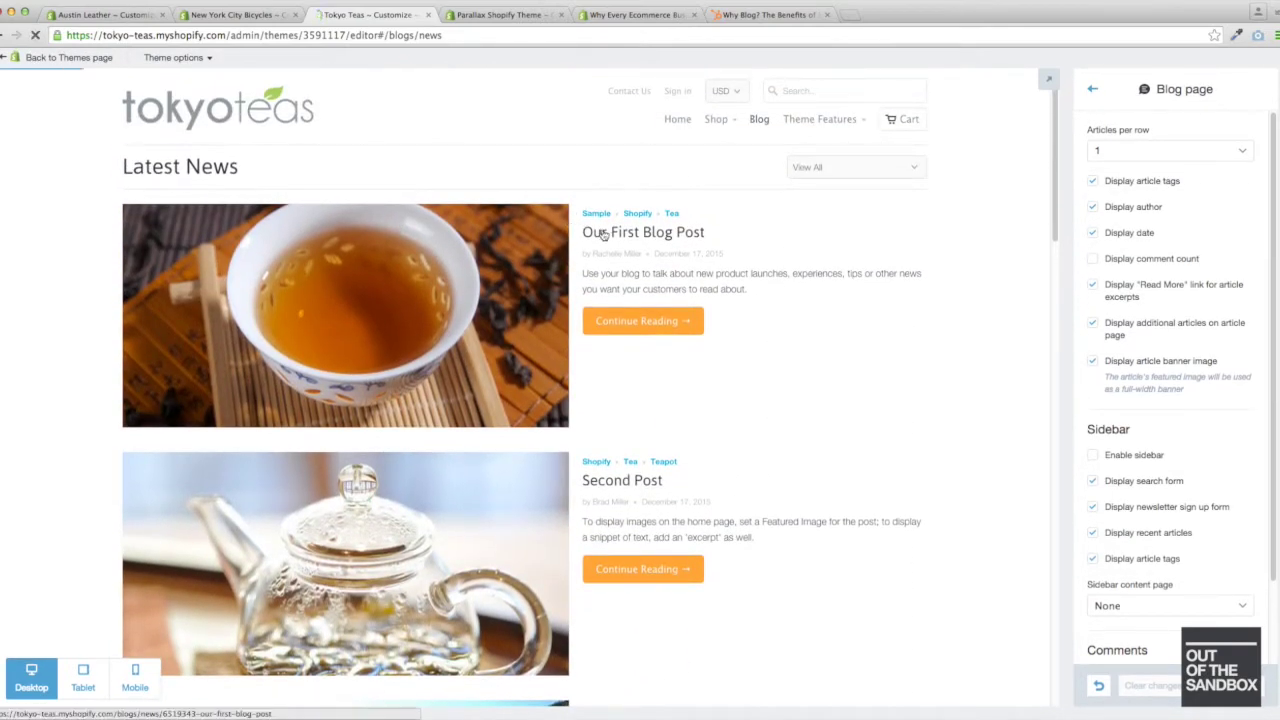
{"action": "scroll", "coordinate": [597, 230], "scroll_direction": "down", "scroll_amount": 2}
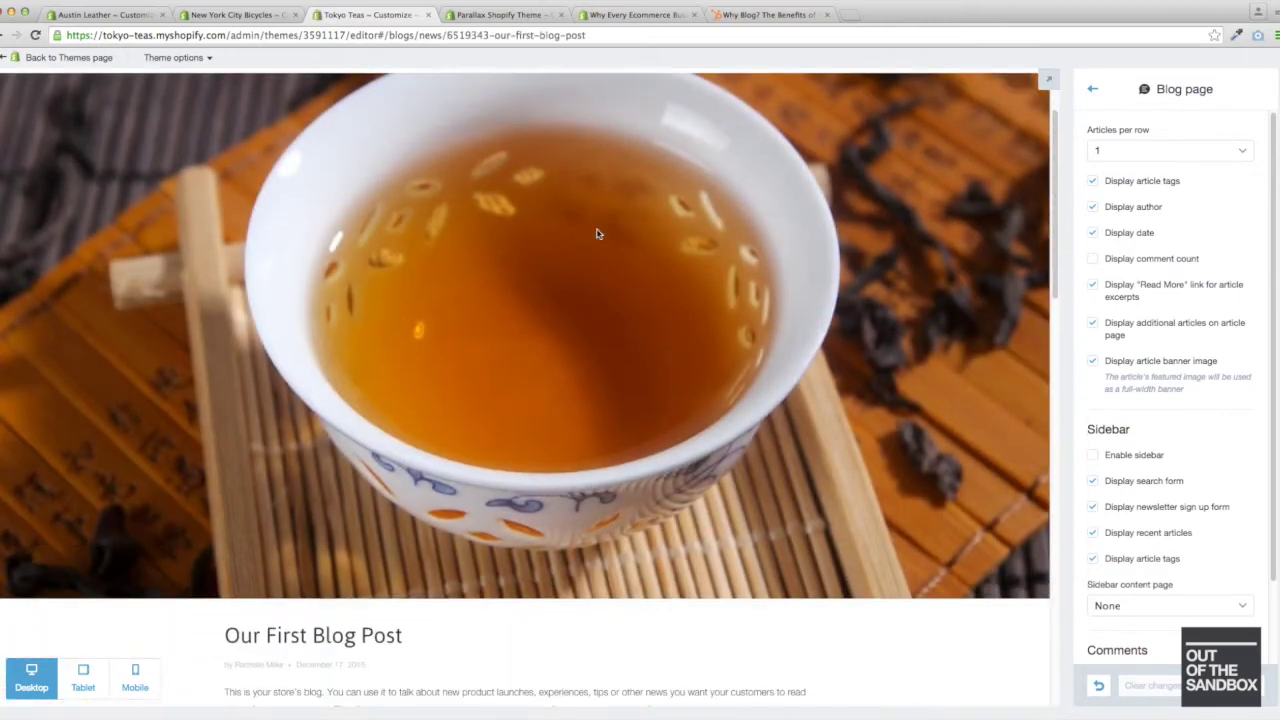
{"action": "scroll", "coordinate": [590, 232], "scroll_direction": "down", "scroll_amount": 3}
{"action": "scroll", "coordinate": [582, 230], "scroll_direction": "up", "scroll_amount": 4}
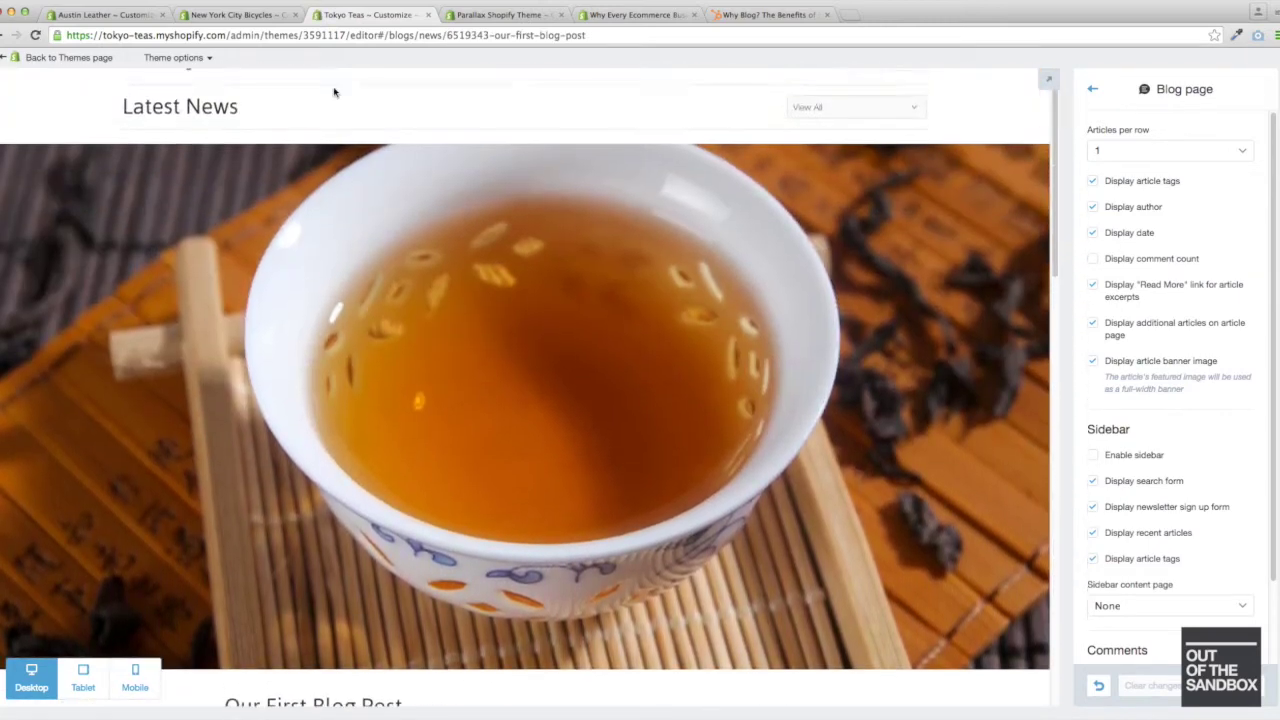
Switch to the New York City Bicycles theme editor and look through its blog listing and sidebar.
{"action": "left_click", "coordinate": [208, 15]}
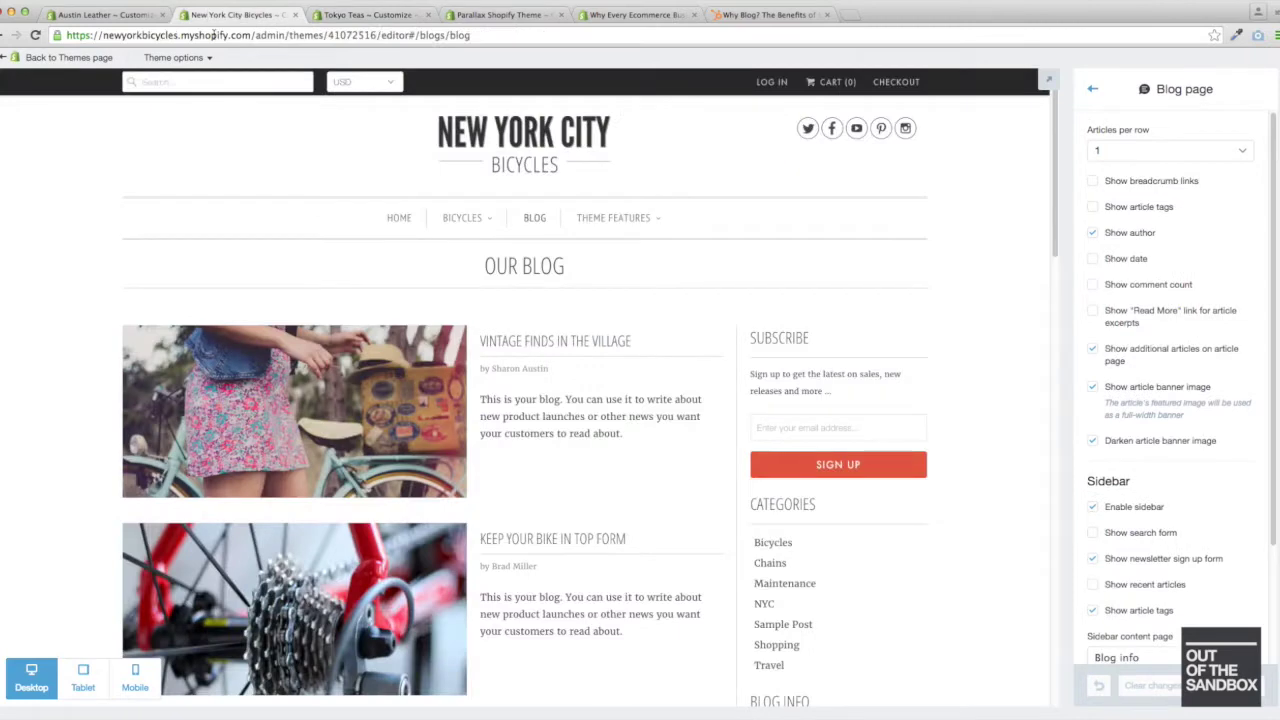
{"action": "scroll", "coordinate": [212, 118], "scroll_direction": "down", "scroll_amount": 5}
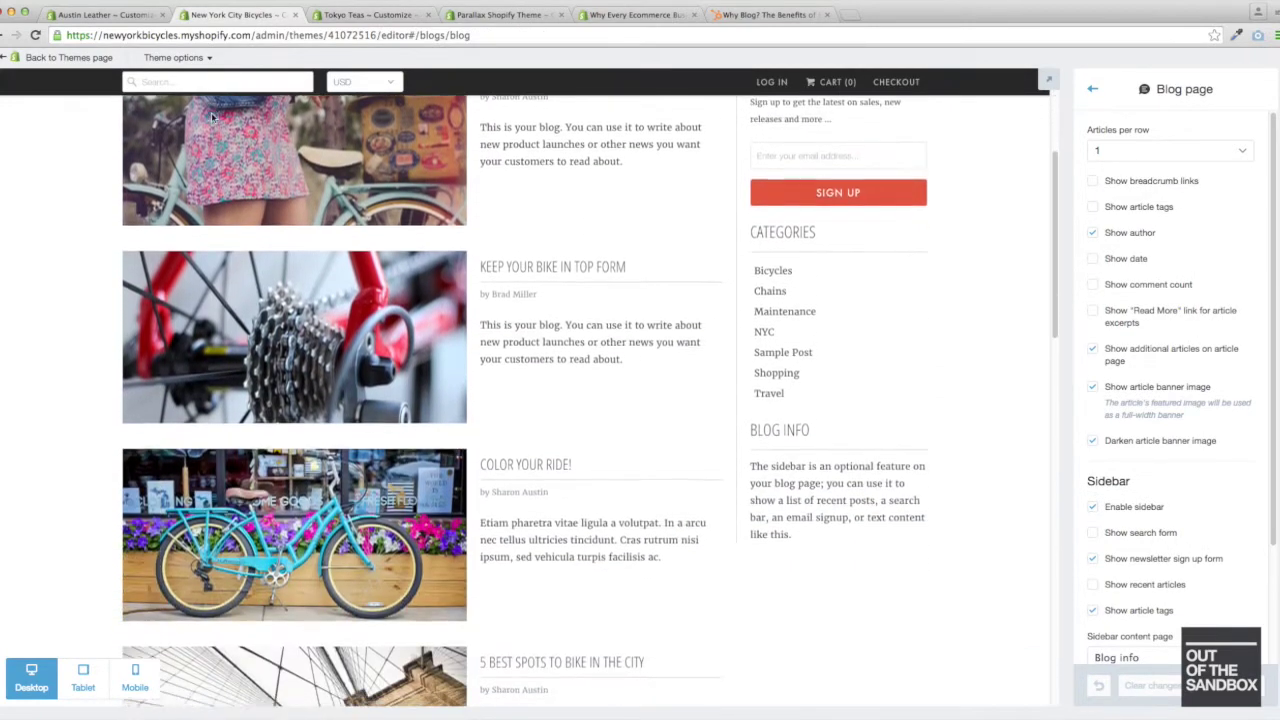
{"action": "scroll", "coordinate": [212, 118], "scroll_direction": "down", "scroll_amount": 5}
{"action": "scroll", "coordinate": [212, 118], "scroll_direction": "up", "scroll_amount": 8}
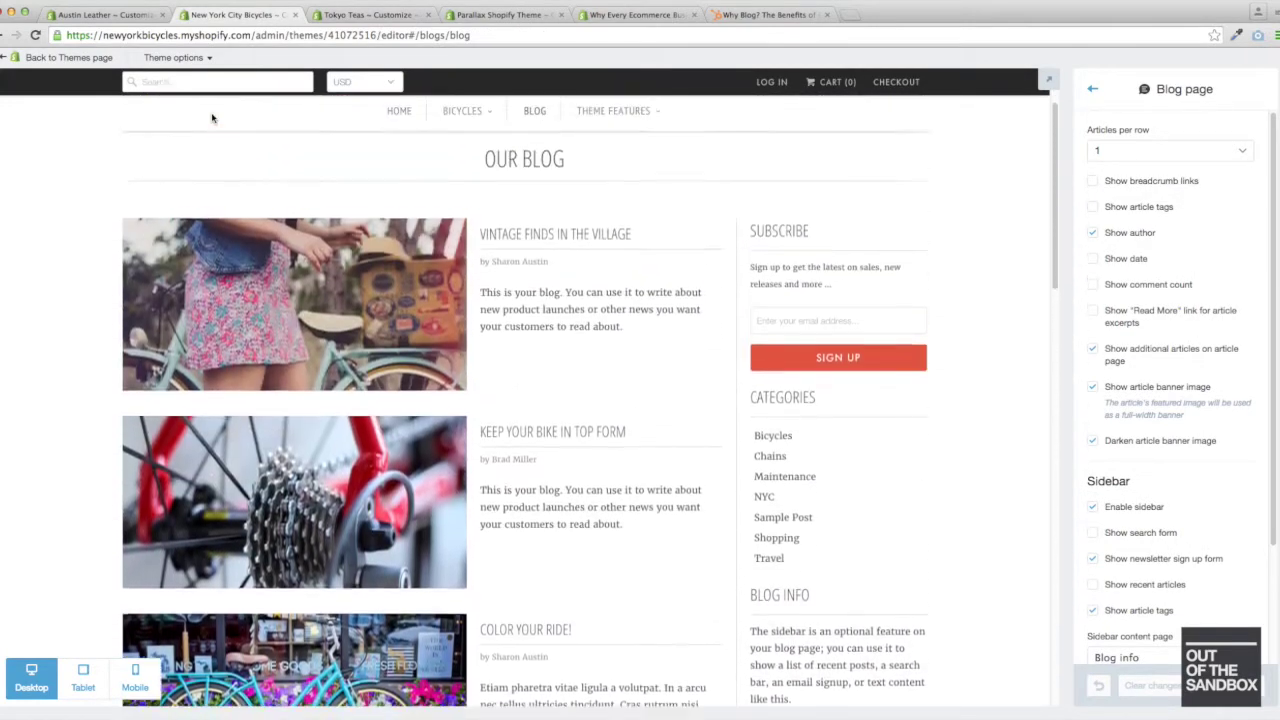
{"action": "scroll", "coordinate": [211, 118], "scroll_direction": "up", "scroll_amount": 2}
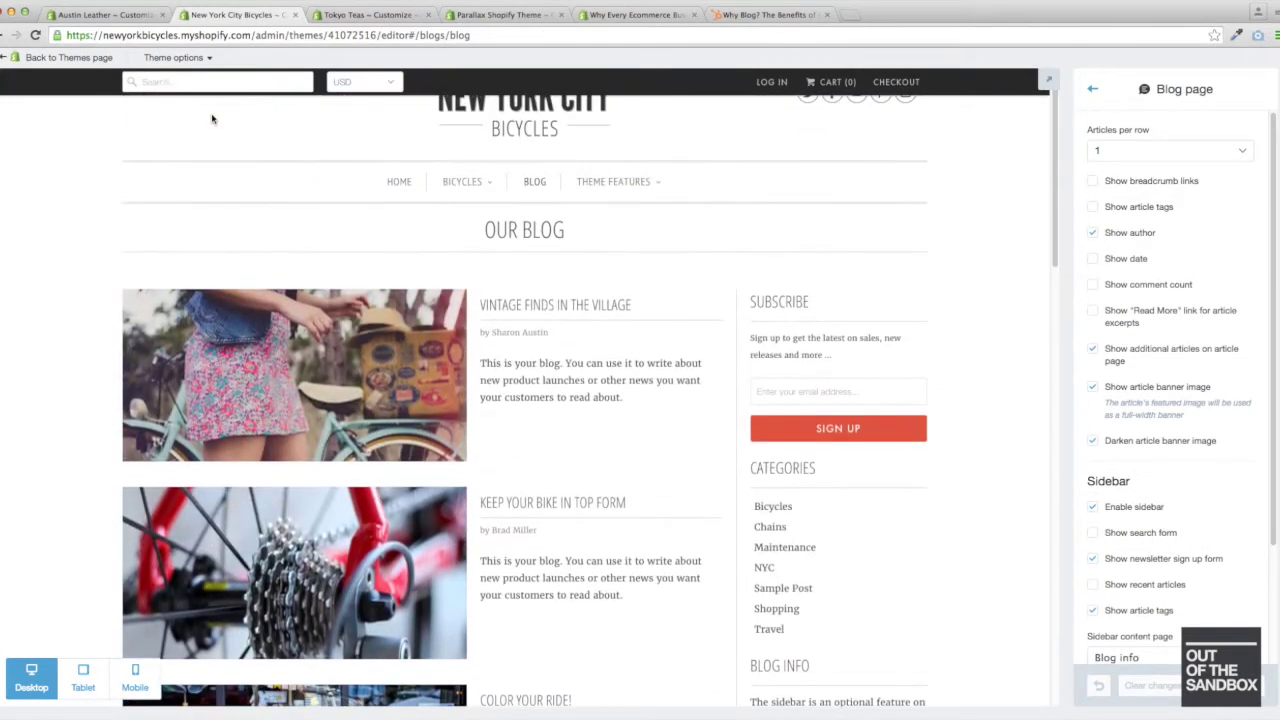
Open the "Vintage Finds in the Village" article and examine its banner, text and sidebar.
{"action": "left_click", "coordinate": [508, 306]}
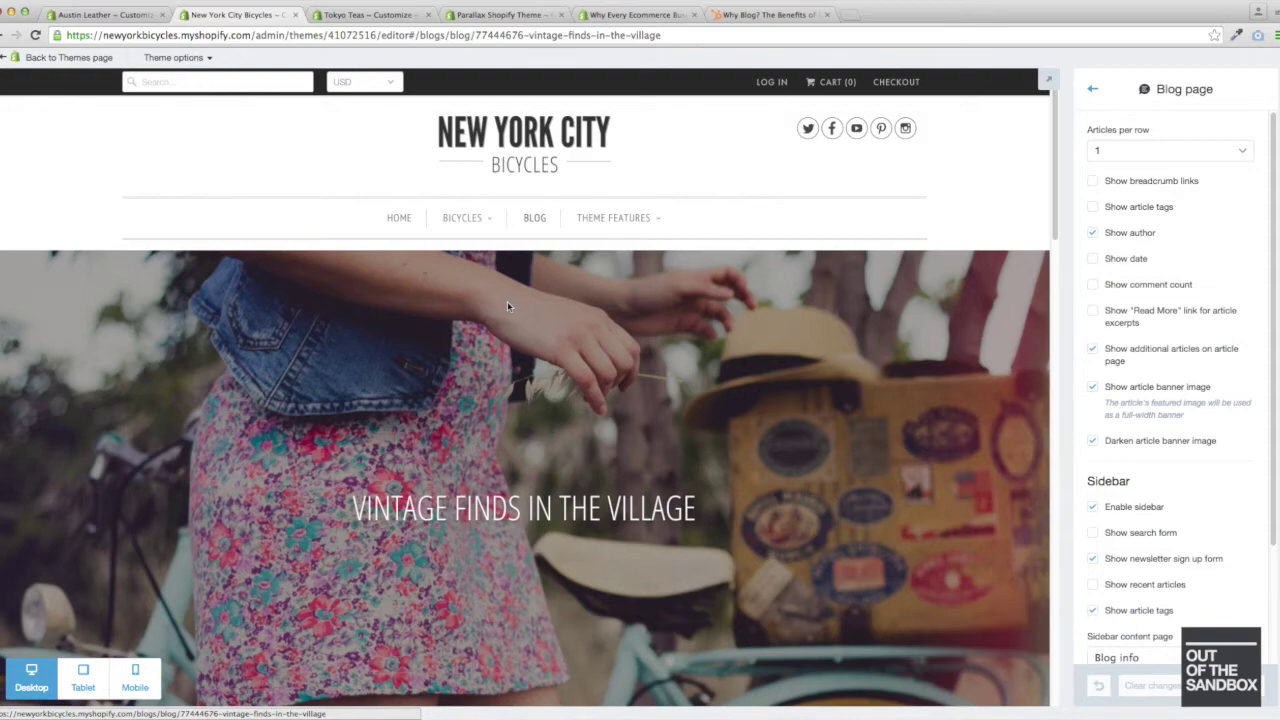
{"action": "scroll", "coordinate": [507, 301], "scroll_direction": "down", "scroll_amount": 3}
{"action": "scroll", "coordinate": [505, 306], "scroll_direction": "down", "scroll_amount": 5}
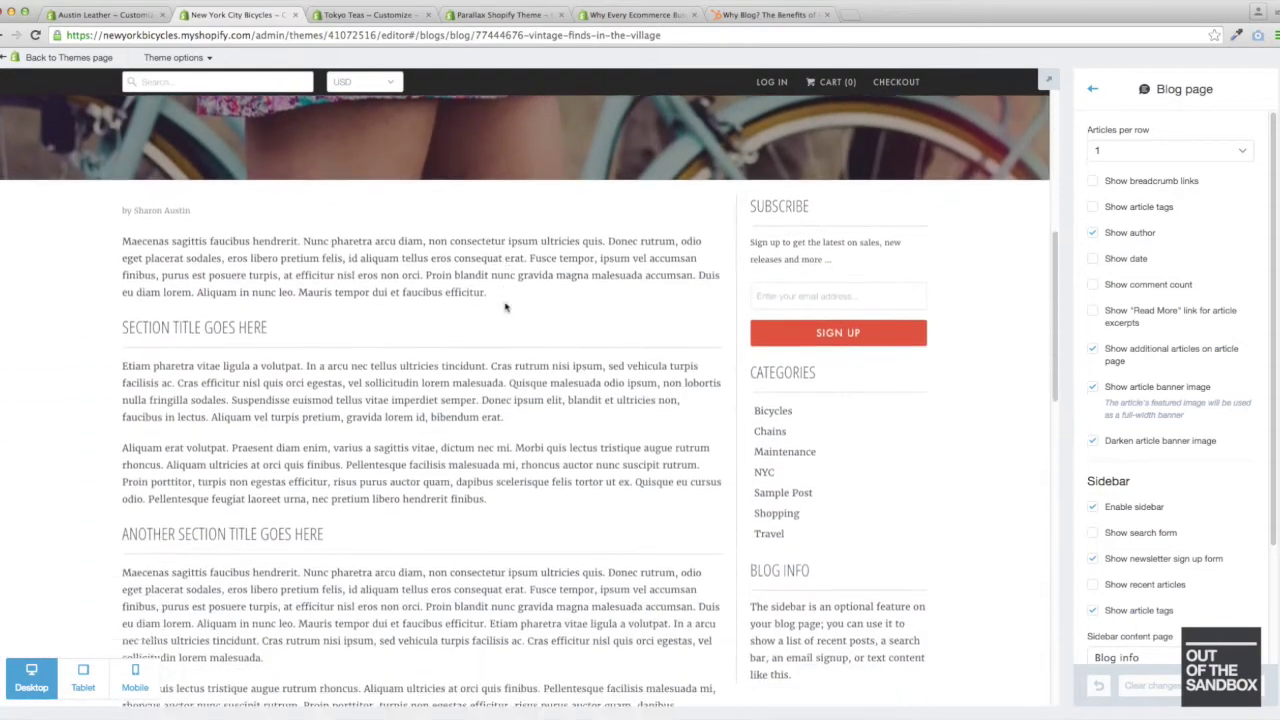
{"action": "scroll", "coordinate": [505, 306], "scroll_direction": "up", "scroll_amount": 6}
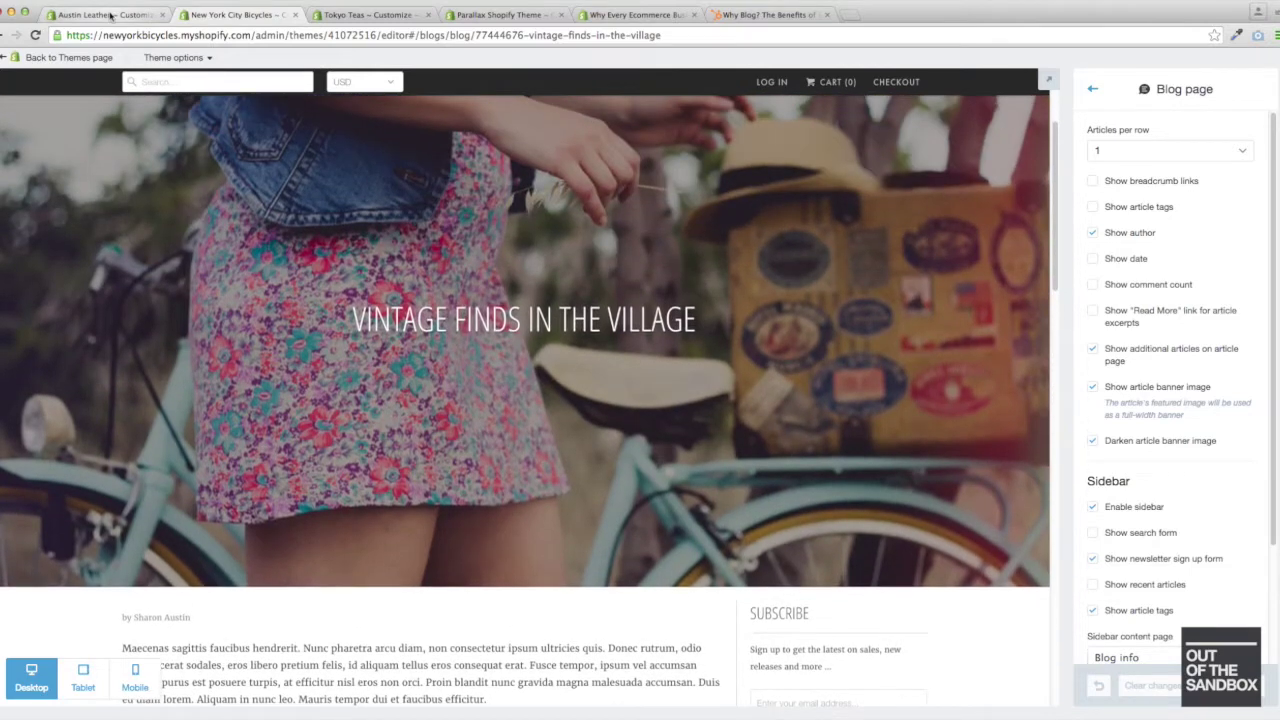
Switch to the Austin Leather theme editor and look through its Our Blog article grid.
{"action": "left_click", "coordinate": [111, 16]}
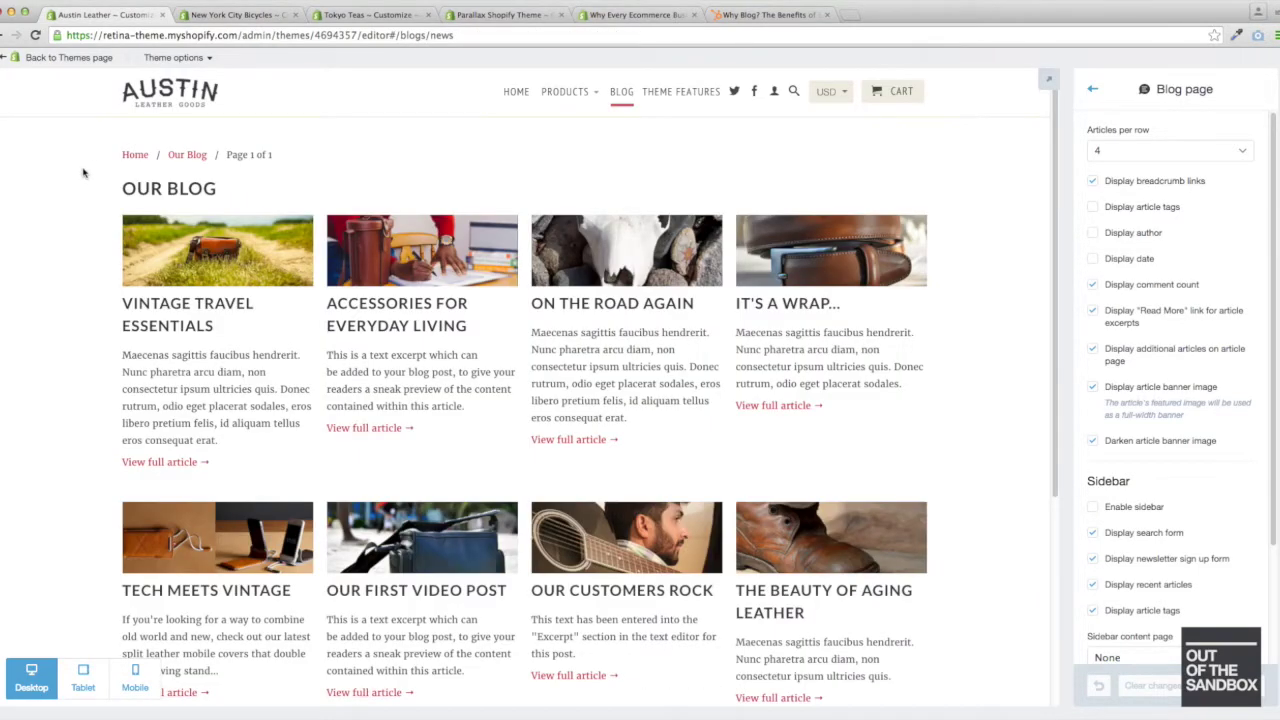
{"action": "scroll", "coordinate": [83, 173], "scroll_direction": "down", "scroll_amount": 4}
{"action": "scroll", "coordinate": [83, 173], "scroll_direction": "up", "scroll_amount": 4}
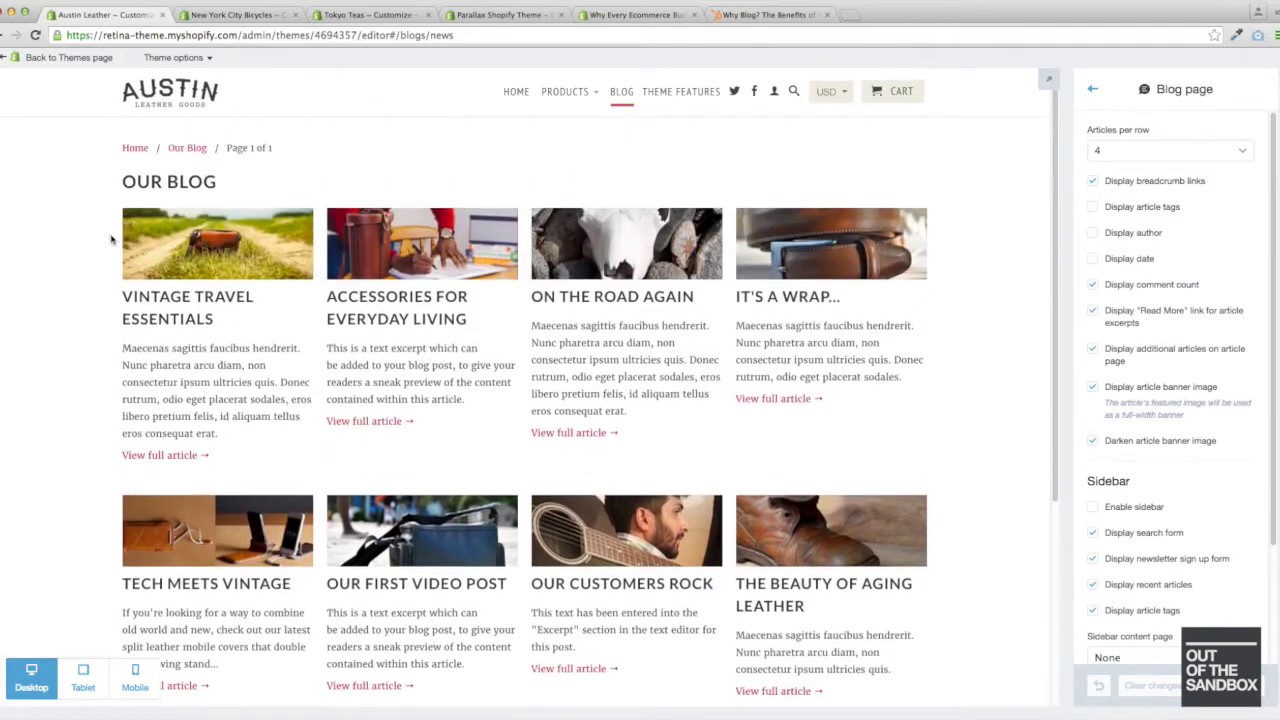
Open the full "Accessories for Everyday Living" article and examine its banner and section layout.
{"action": "left_click", "coordinate": [361, 427]}
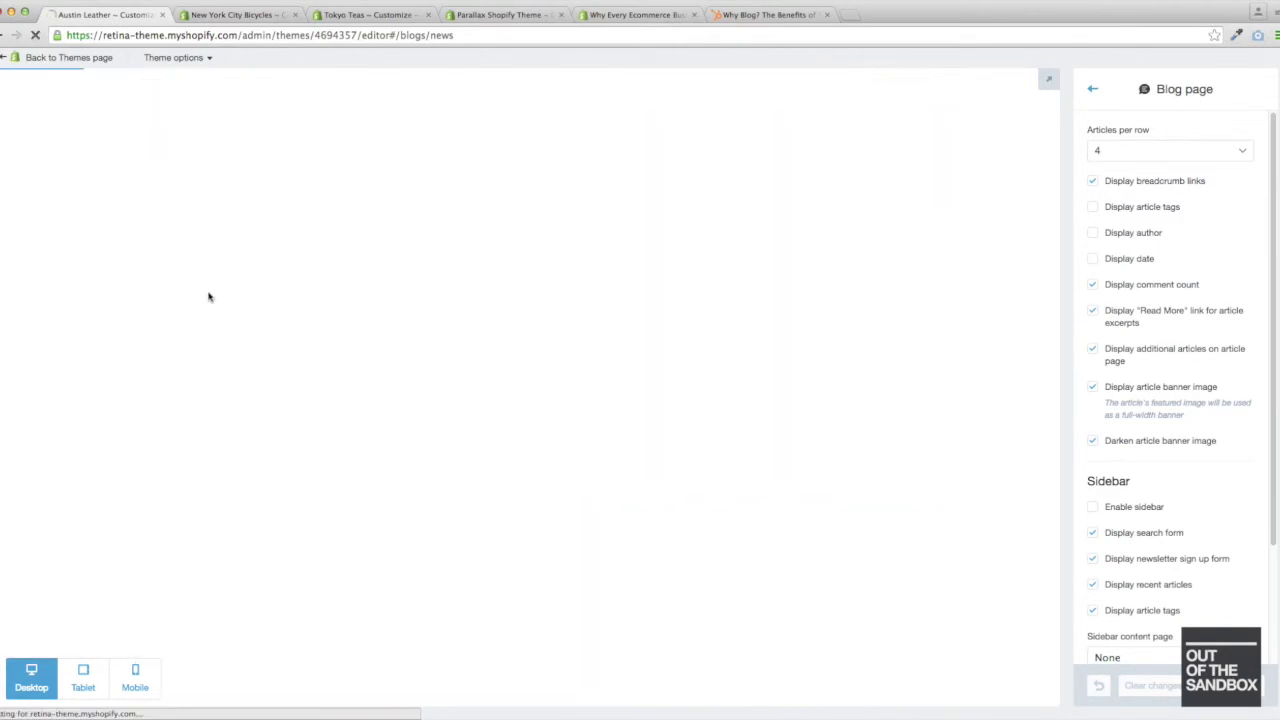
{"action": "scroll", "coordinate": [200, 260], "scroll_direction": "down", "scroll_amount": 3}
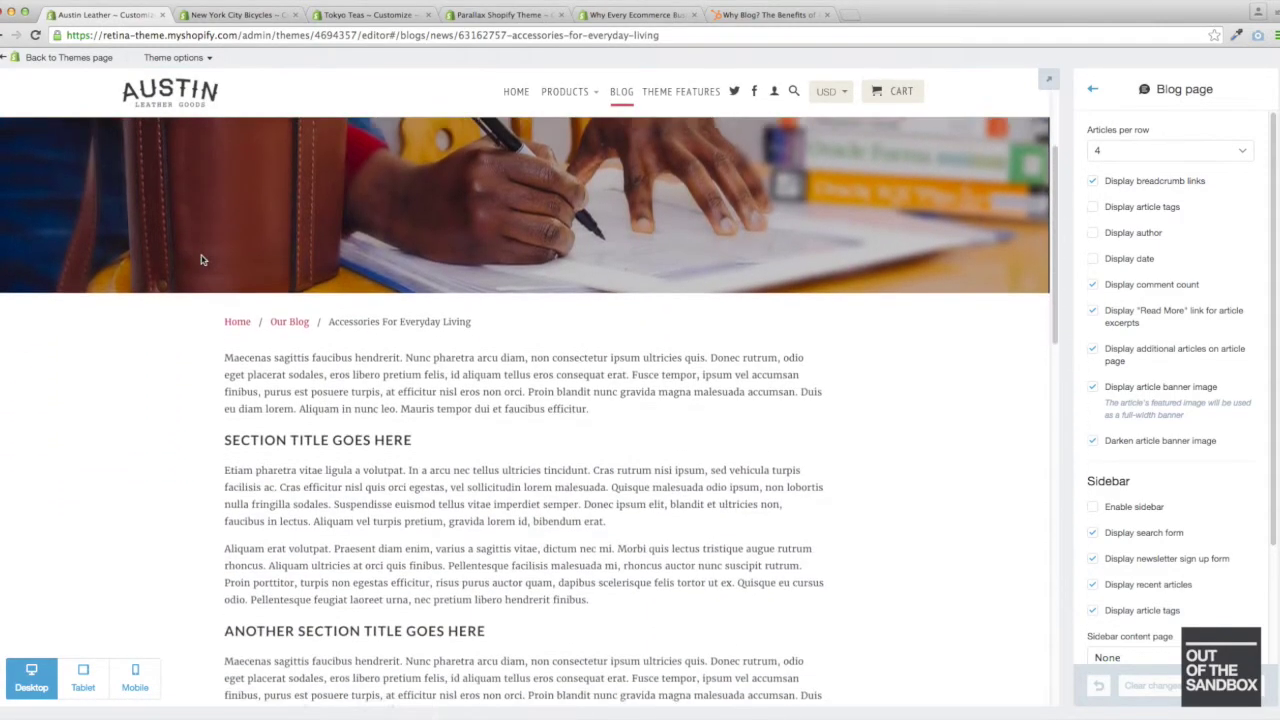
{"action": "scroll", "coordinate": [200, 260], "scroll_direction": "down", "scroll_amount": 5}
{"action": "scroll", "coordinate": [200, 260], "scroll_direction": "up", "scroll_amount": 2}
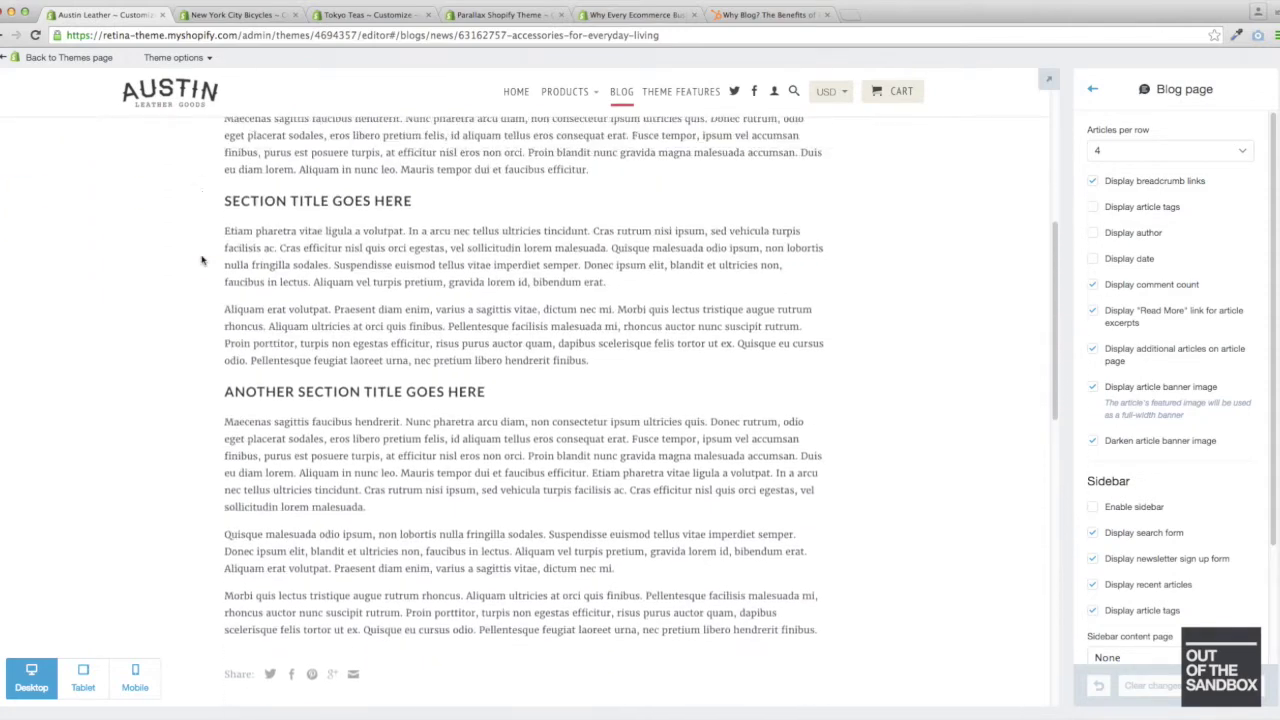
{"action": "scroll", "coordinate": [201, 260], "scroll_direction": "up", "scroll_amount": 5}
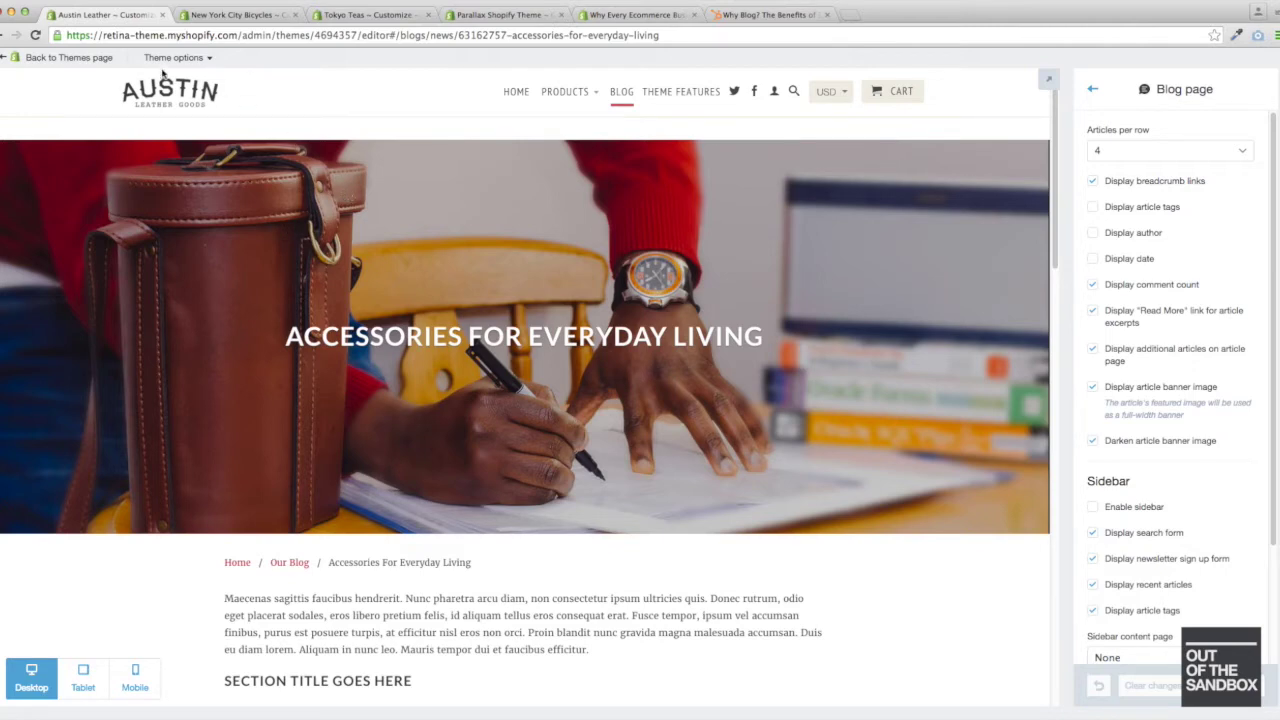
Leave the Austin Leather theme editor and open the online store's Blog Posts list in the admin.
{"action": "left_click", "coordinate": [90, 58]}
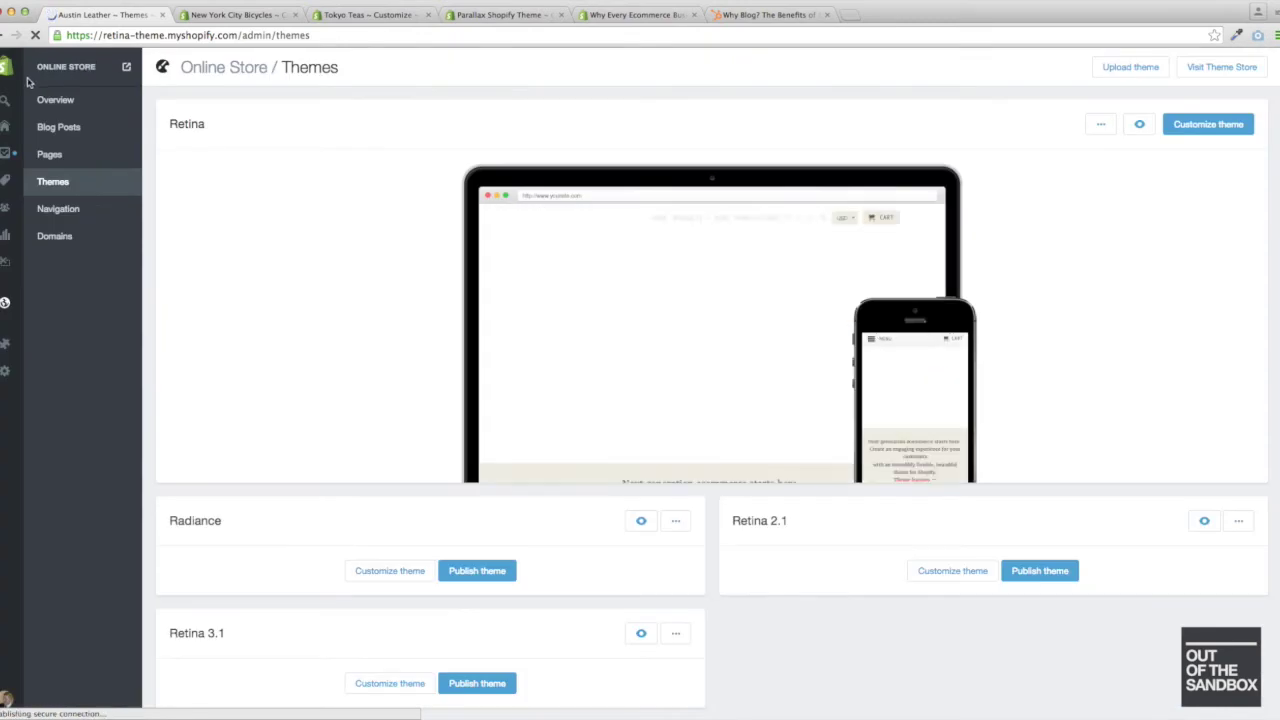
{"action": "left_click", "coordinate": [28, 124]}
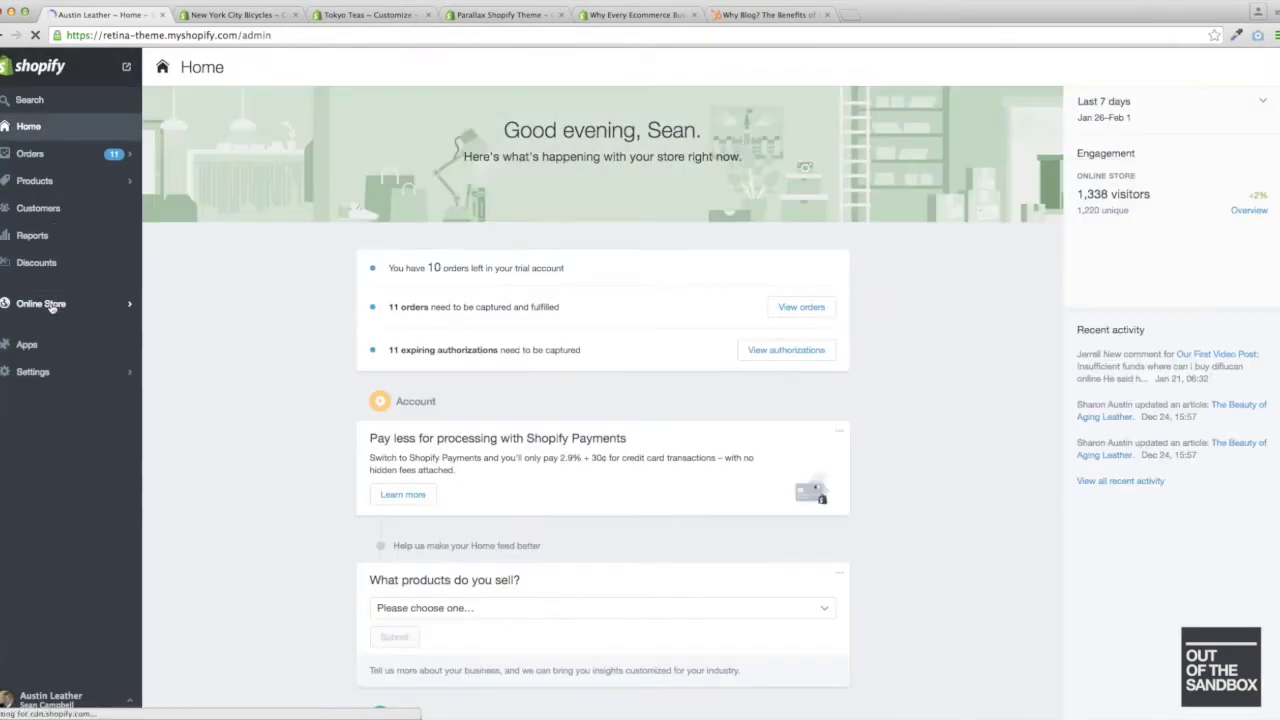
{"action": "left_click", "coordinate": [48, 307]}
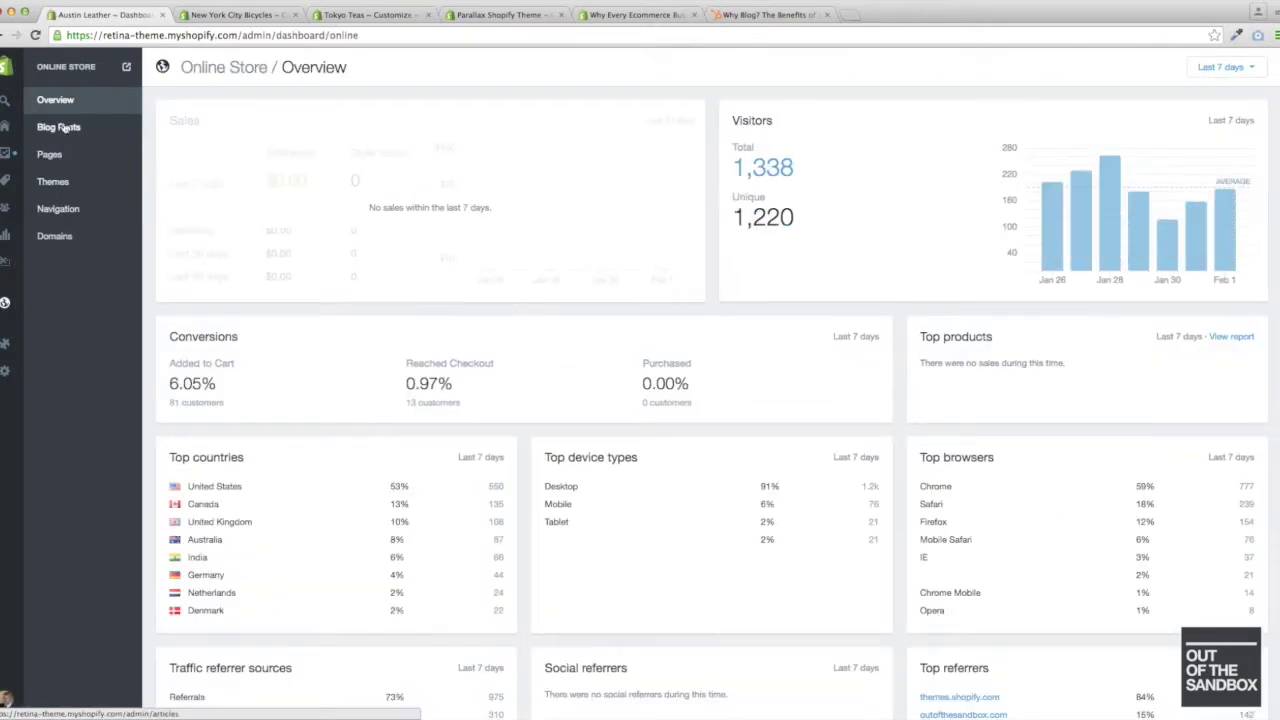
{"action": "left_click", "coordinate": [62, 128]}
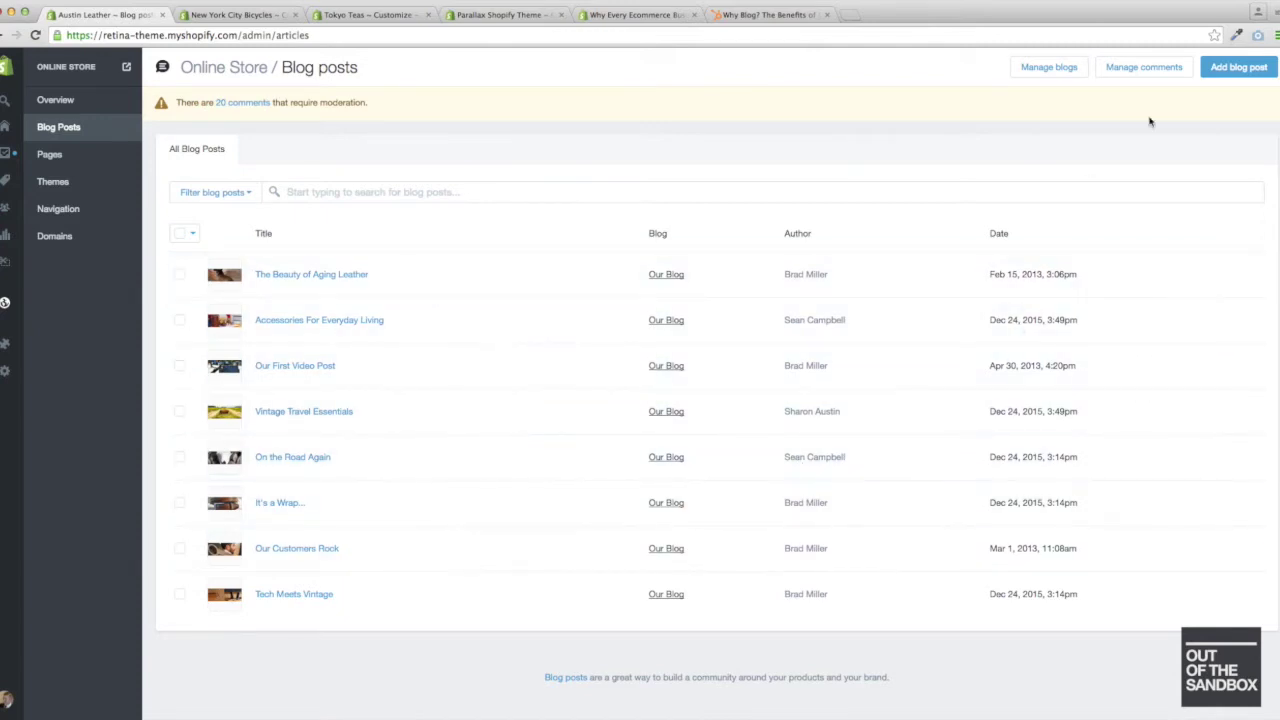
Start a new blog post in the Austin Leather store and reveal the excerpt editor beneath its content.
{"action": "left_click", "coordinate": [1222, 70]}
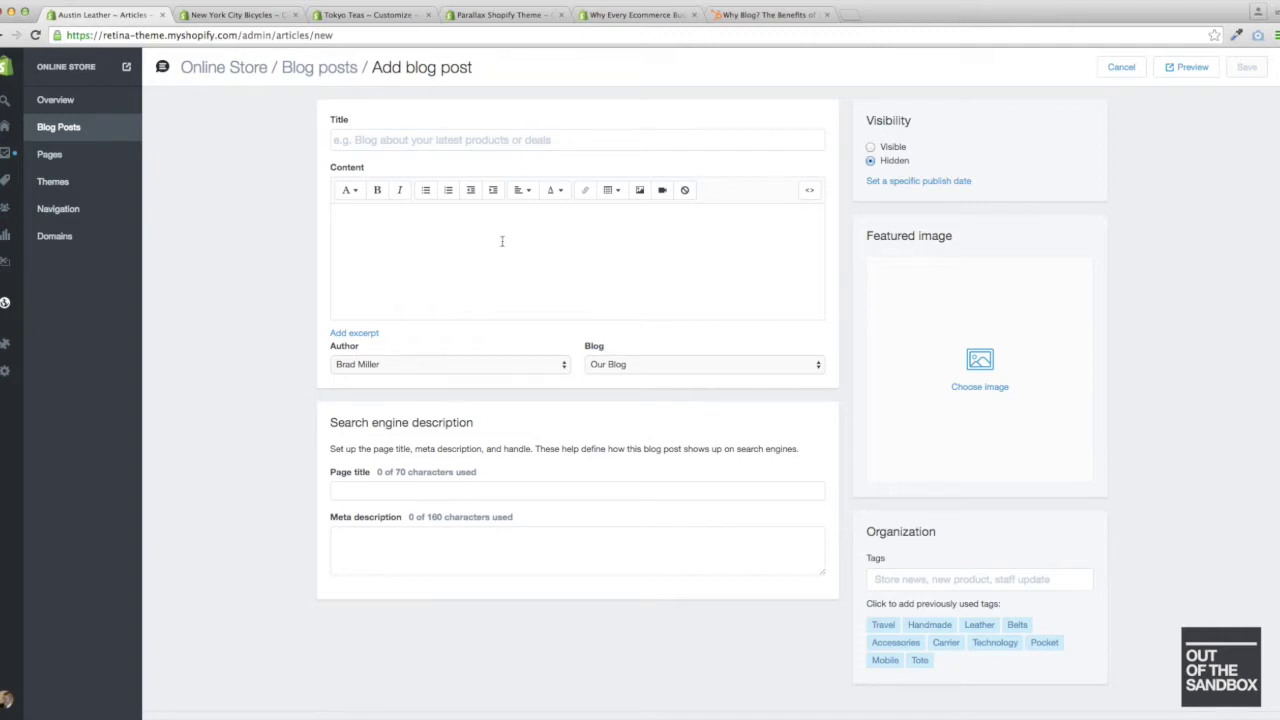
{"action": "left_click", "coordinate": [812, 194]}
{"action": "left_click", "coordinate": [812, 194]}
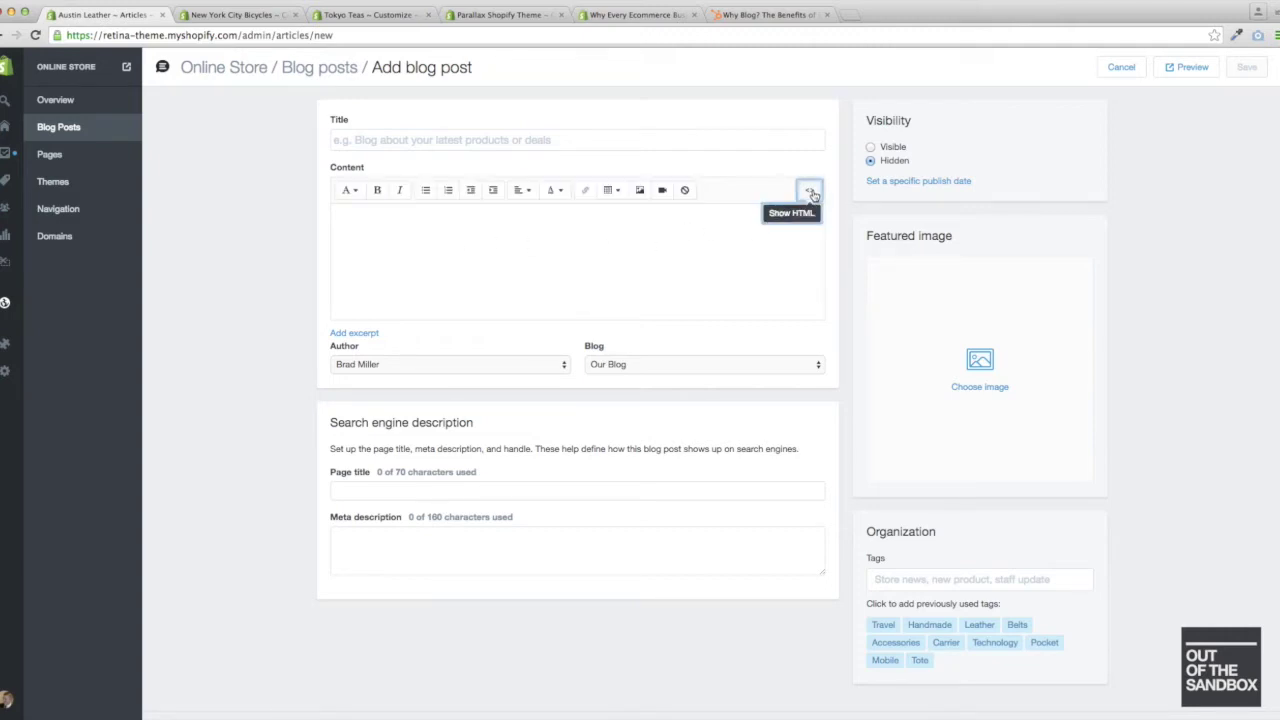
{"action": "left_click", "coordinate": [344, 336]}
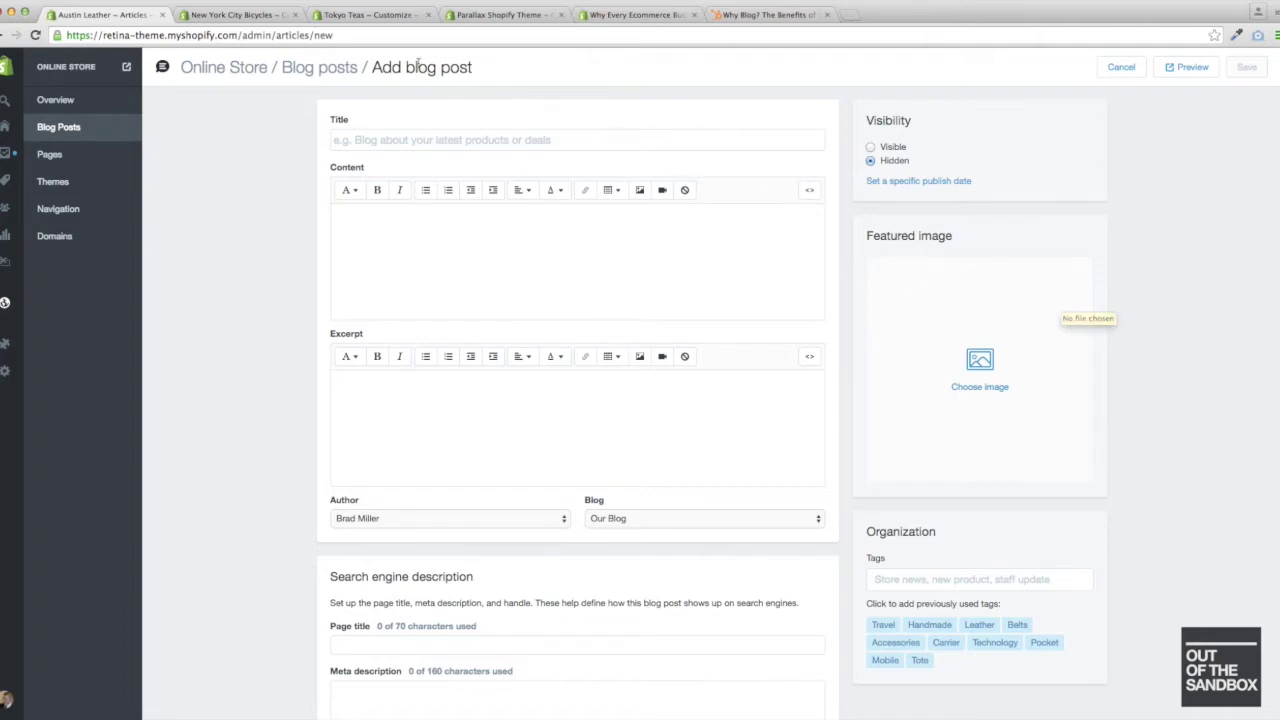
Look through the article banner images in the New York City Bicycles, Tokyo Teas and Parallax theme editors.
{"action": "left_click", "coordinate": [240, 15]}
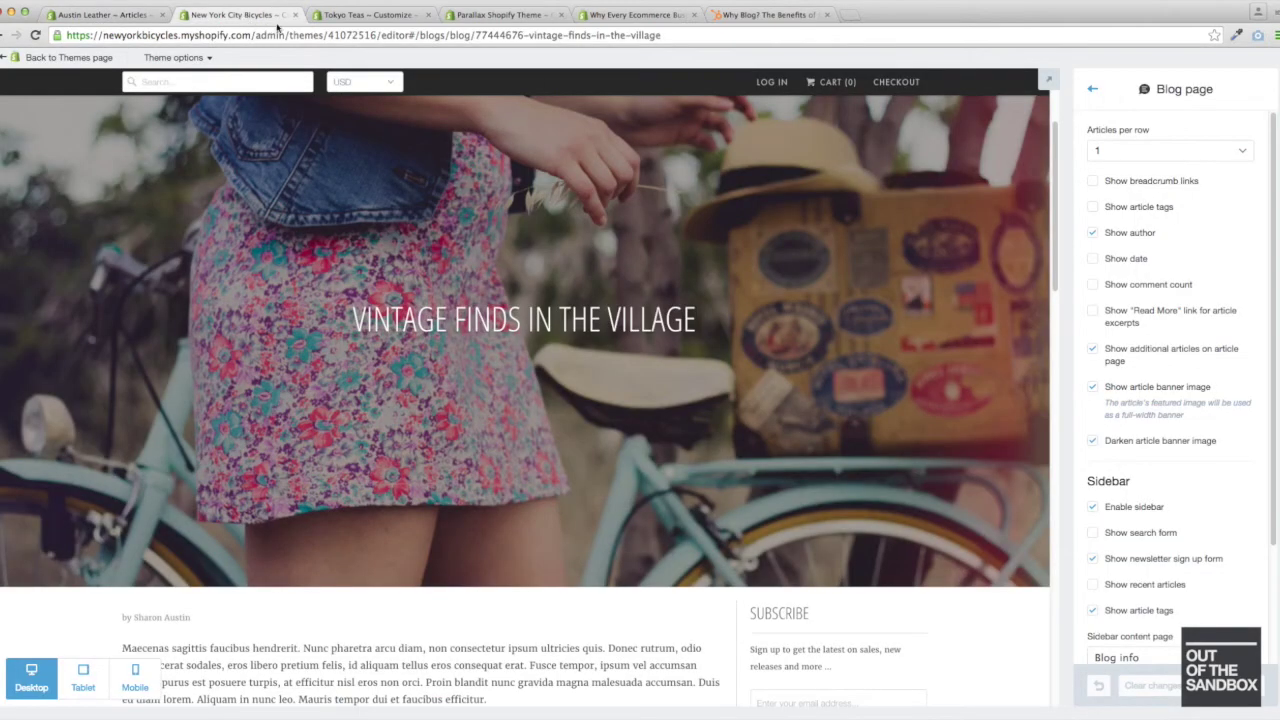
{"action": "left_click", "coordinate": [350, 16]}
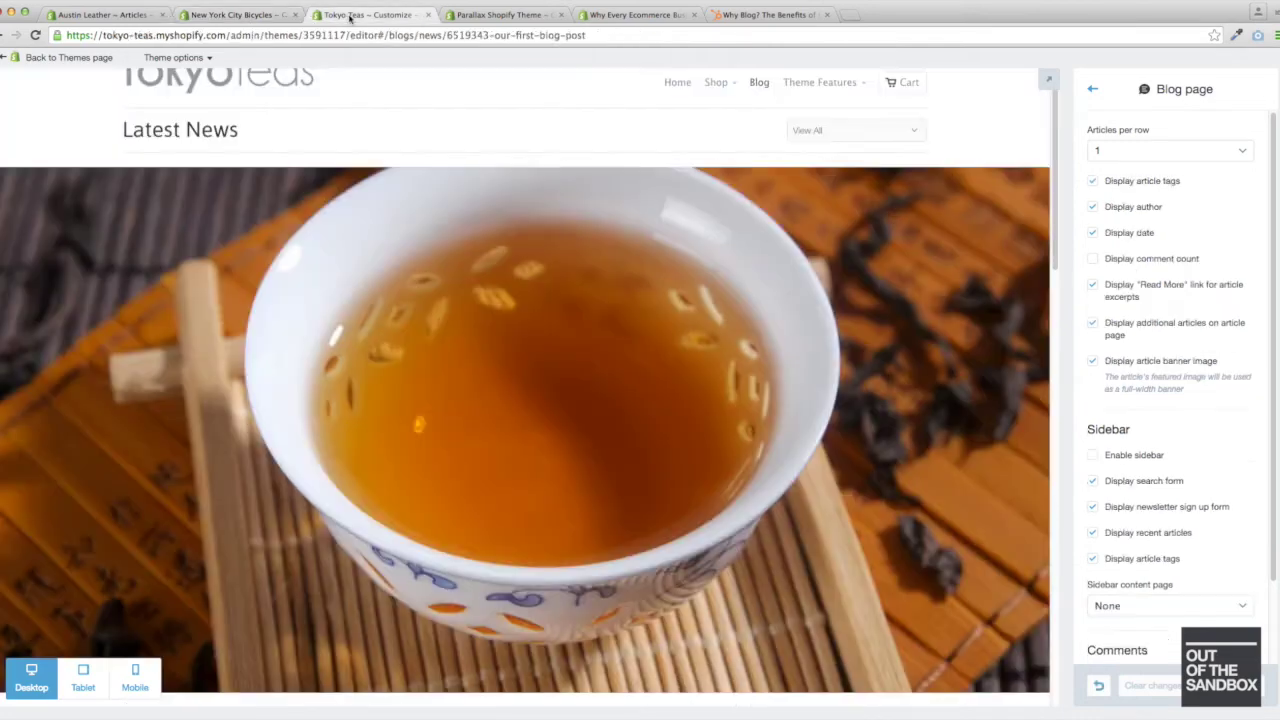
{"action": "left_click", "coordinate": [496, 15]}
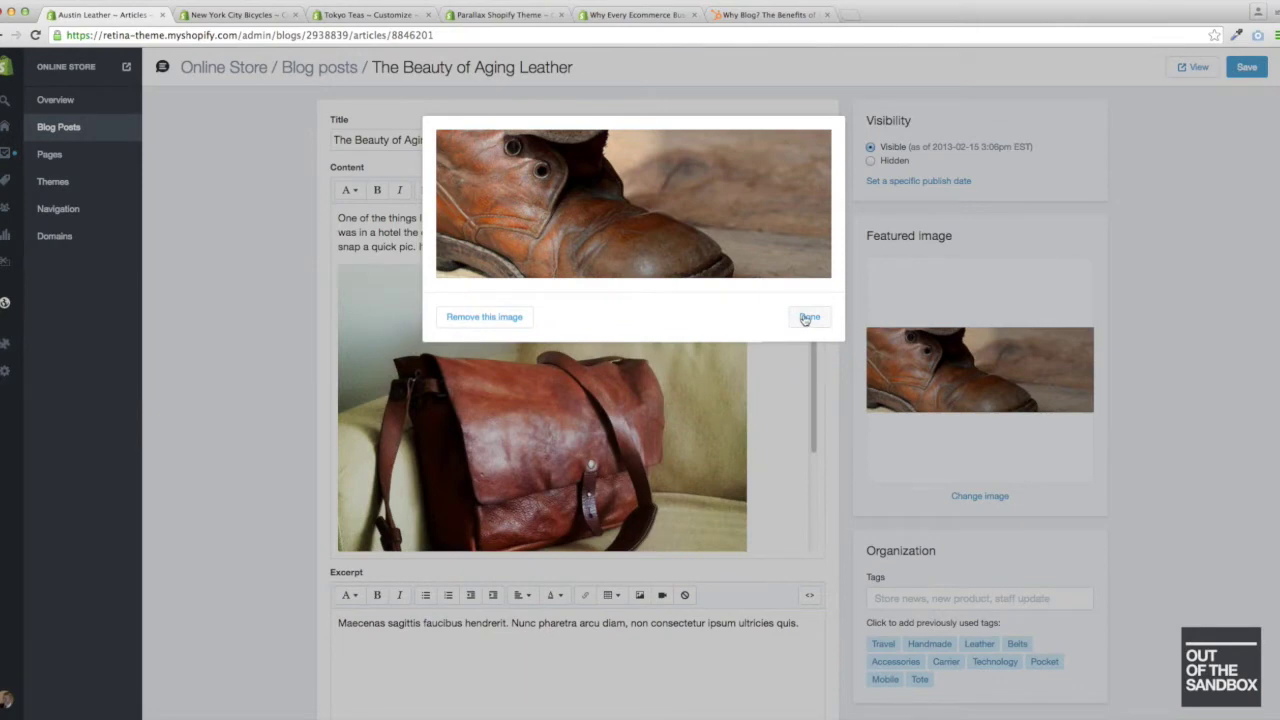
Close the featured image preview of "The Beauty of Aging Leather" and review the post's editing form.
{"action": "left_click", "coordinate": [805, 317]}
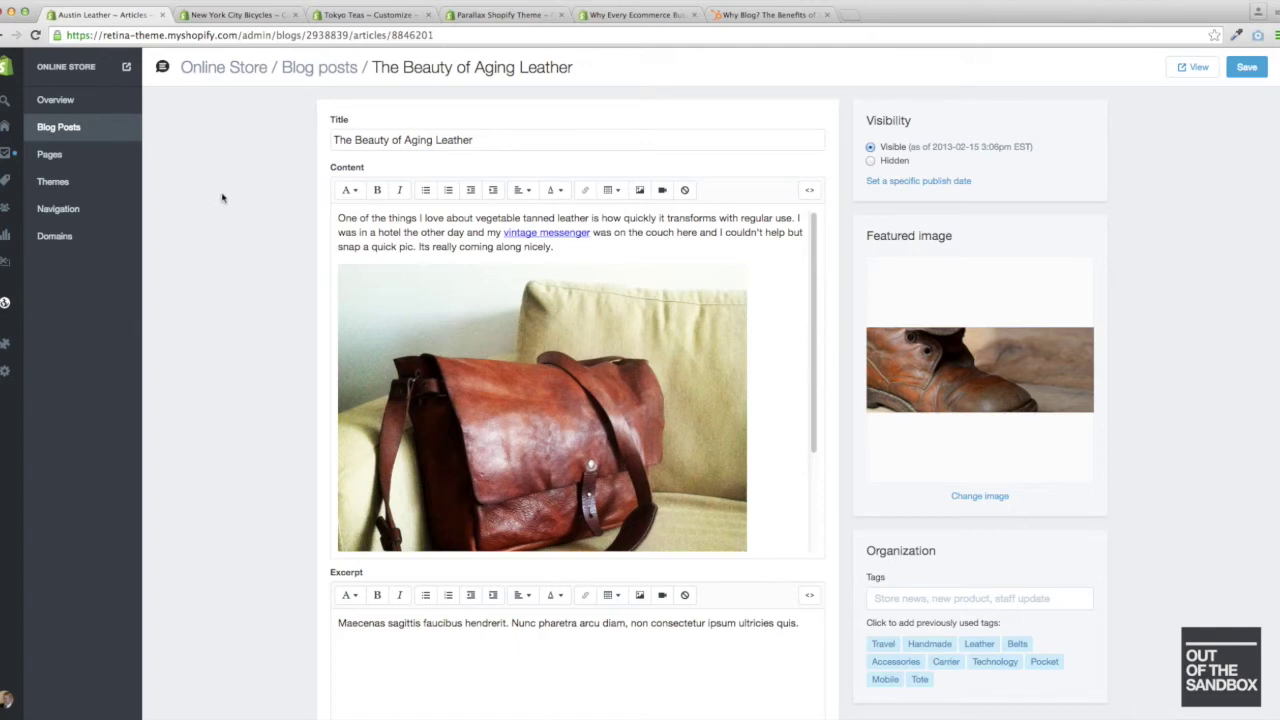
{"action": "scroll", "coordinate": [230, 197], "scroll_direction": "down", "scroll_amount": 1}
{"action": "scroll", "coordinate": [230, 197], "scroll_direction": "up", "scroll_amount": 1}
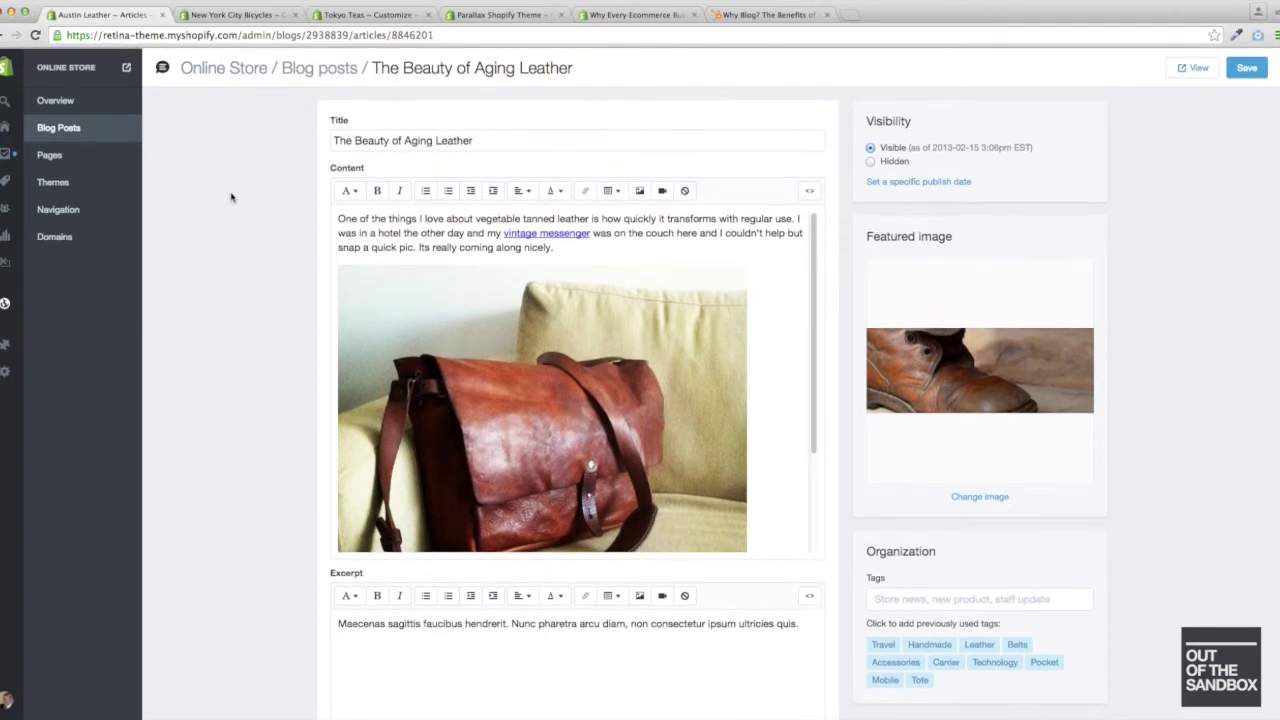
Switch to the New York City Bicycles theme editor, open its blog page and look over the article list with sidebar.
{"action": "left_click", "coordinate": [240, 15]}
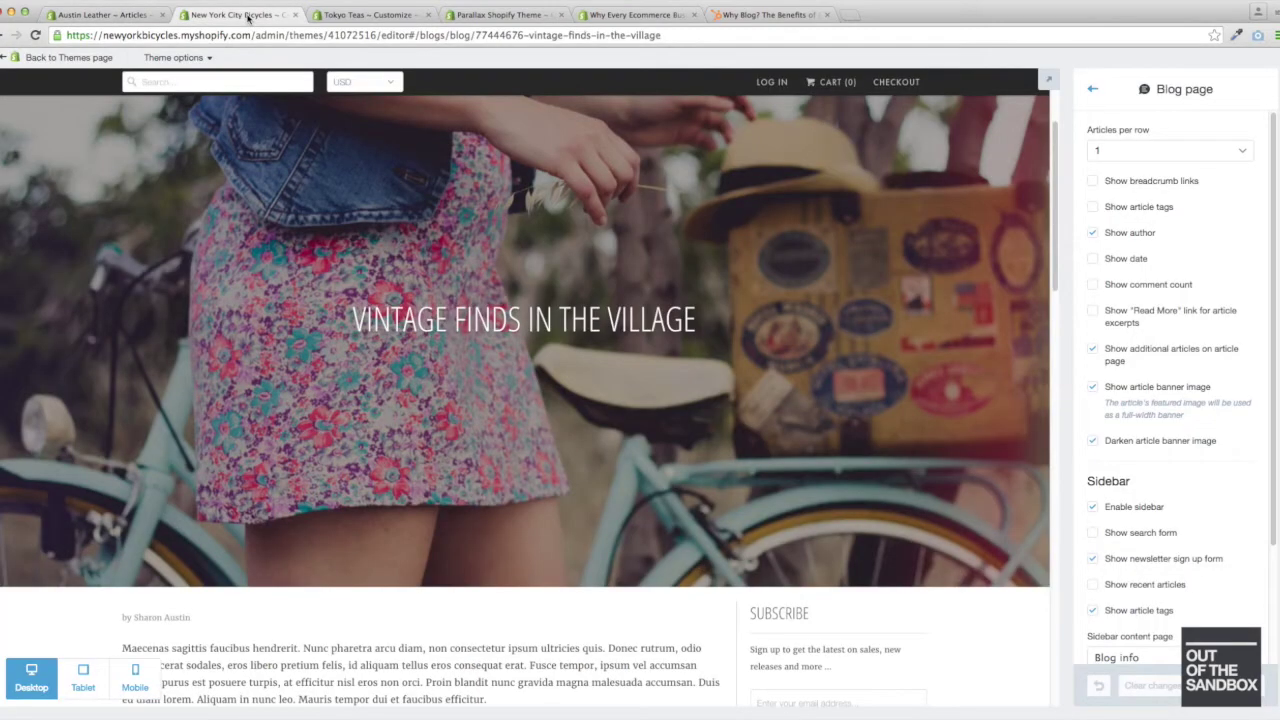
{"action": "scroll", "coordinate": [636, 272], "scroll_direction": "up", "scroll_amount": 4}
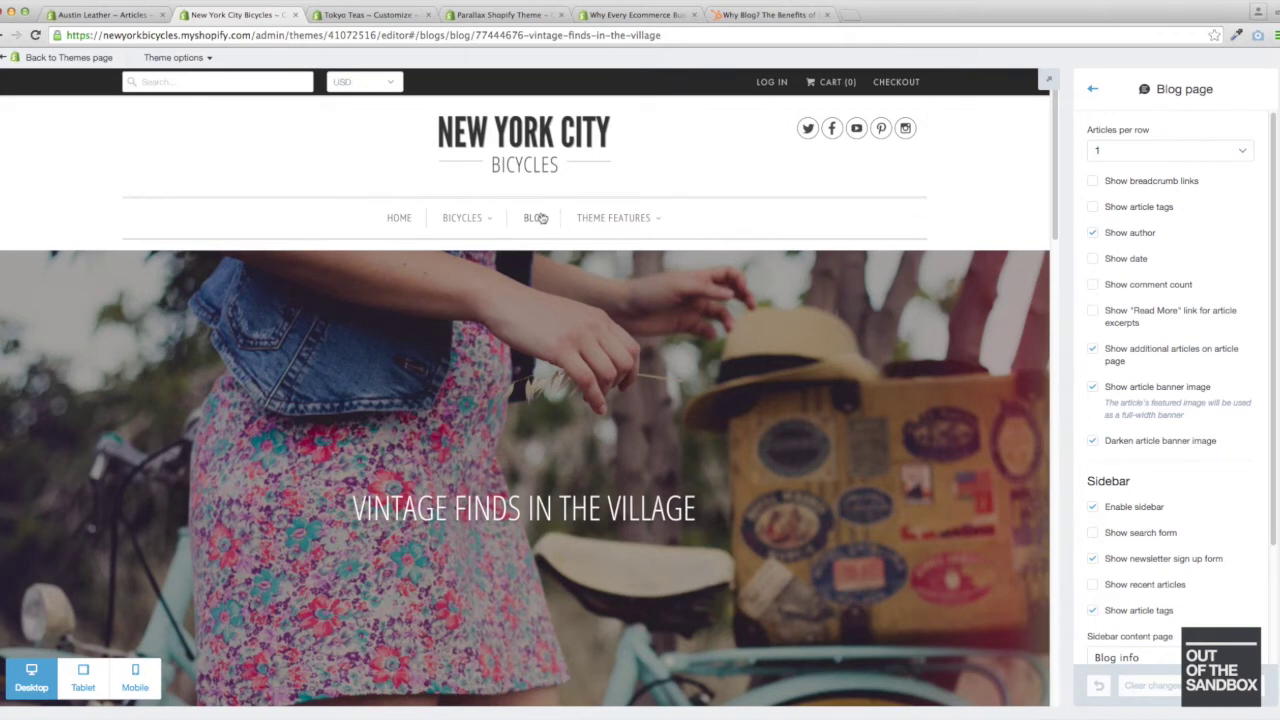
{"action": "left_click", "coordinate": [540, 218]}
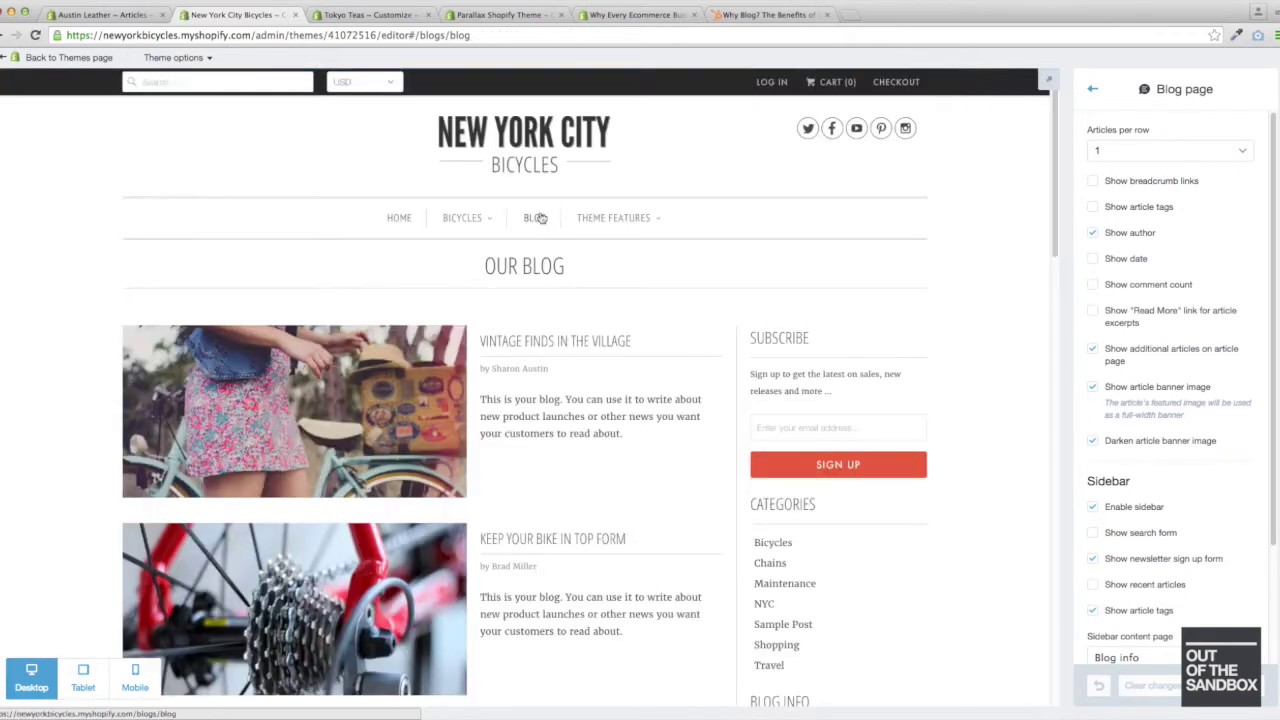
{"action": "scroll", "coordinate": [180, 220], "scroll_direction": "down", "scroll_amount": 2}
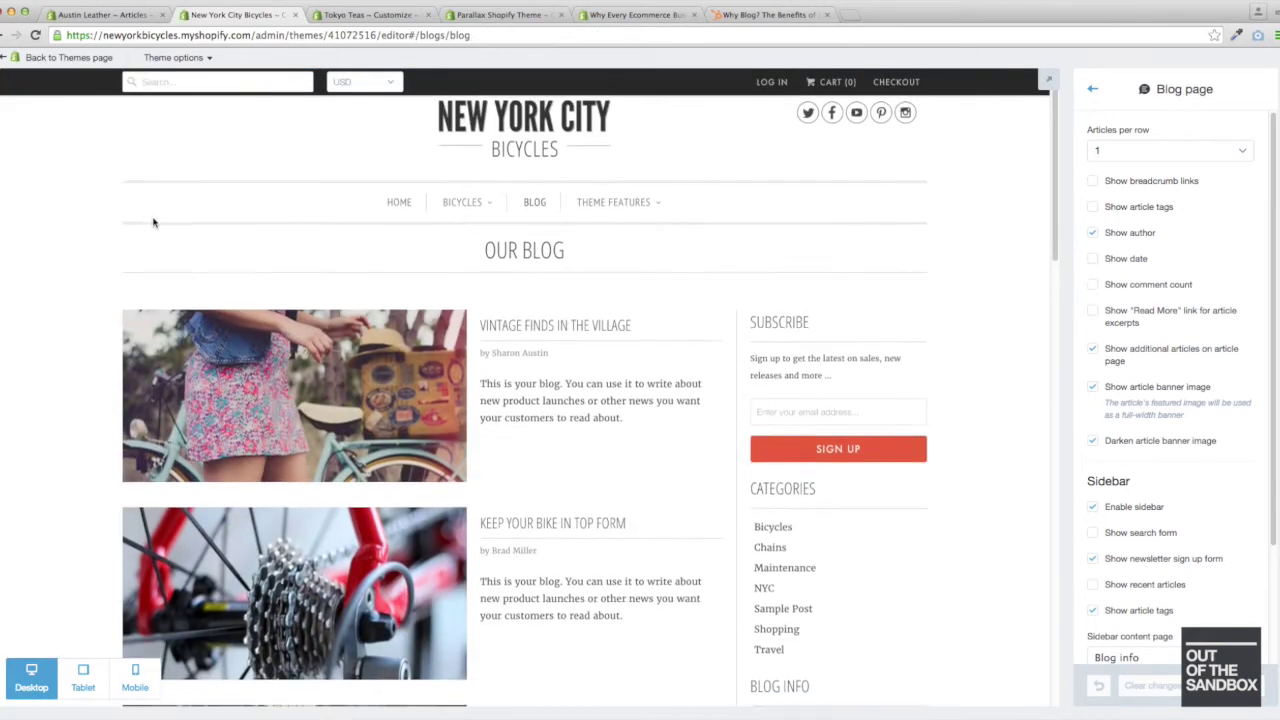
{"action": "scroll", "coordinate": [153, 222], "scroll_direction": "down", "scroll_amount": 1}
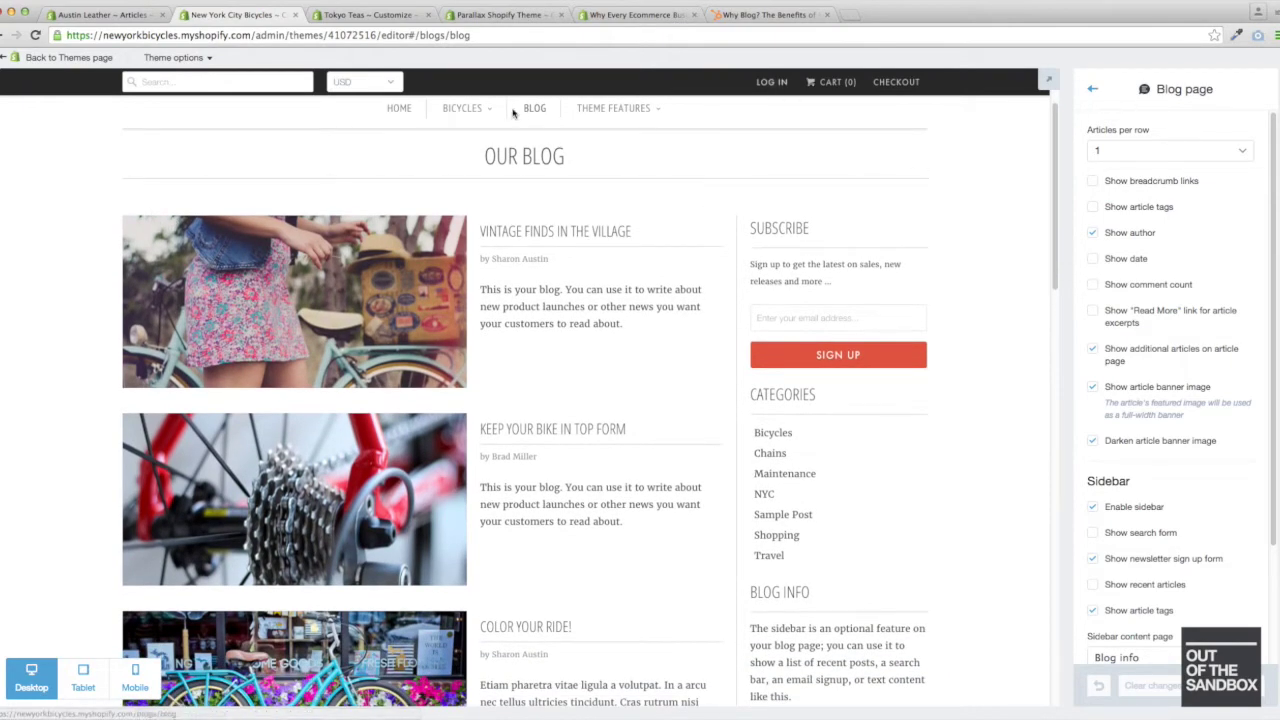
Return to the Austin Leather admin and open the Retina theme's Blog page settings in the theme editor.
{"action": "left_click", "coordinate": [128, 15]}
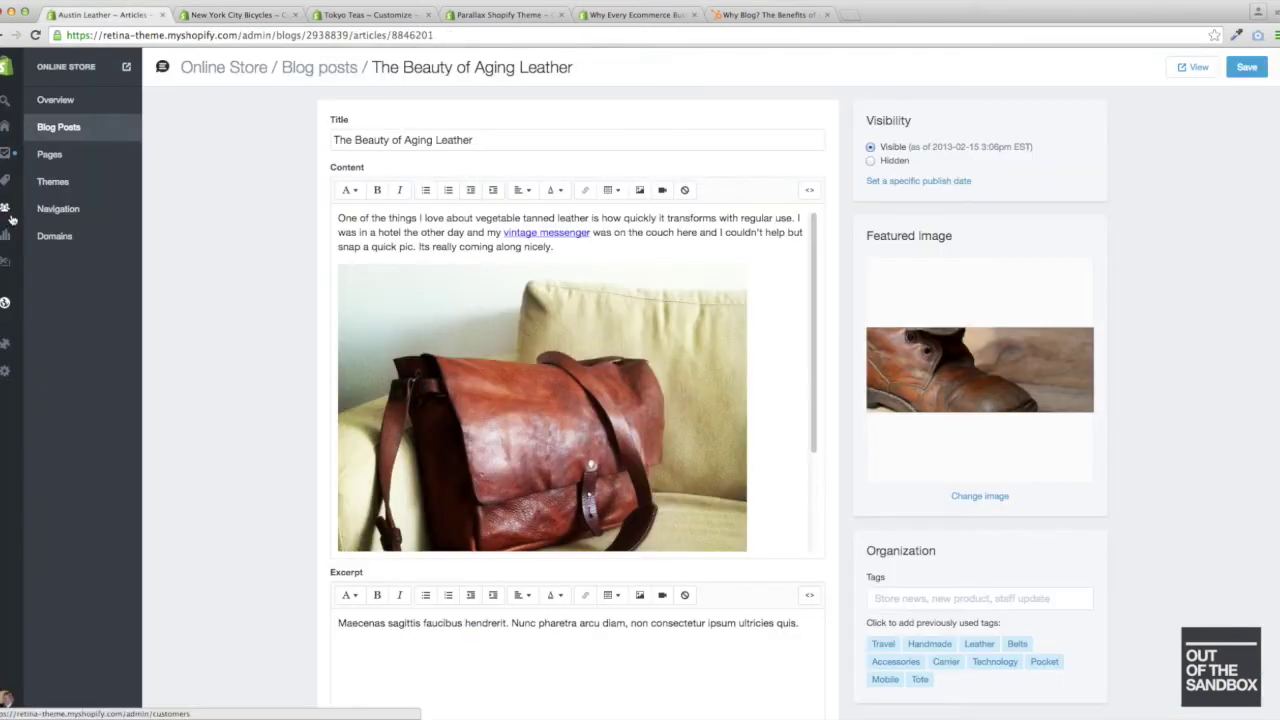
{"action": "left_click", "coordinate": [76, 304]}
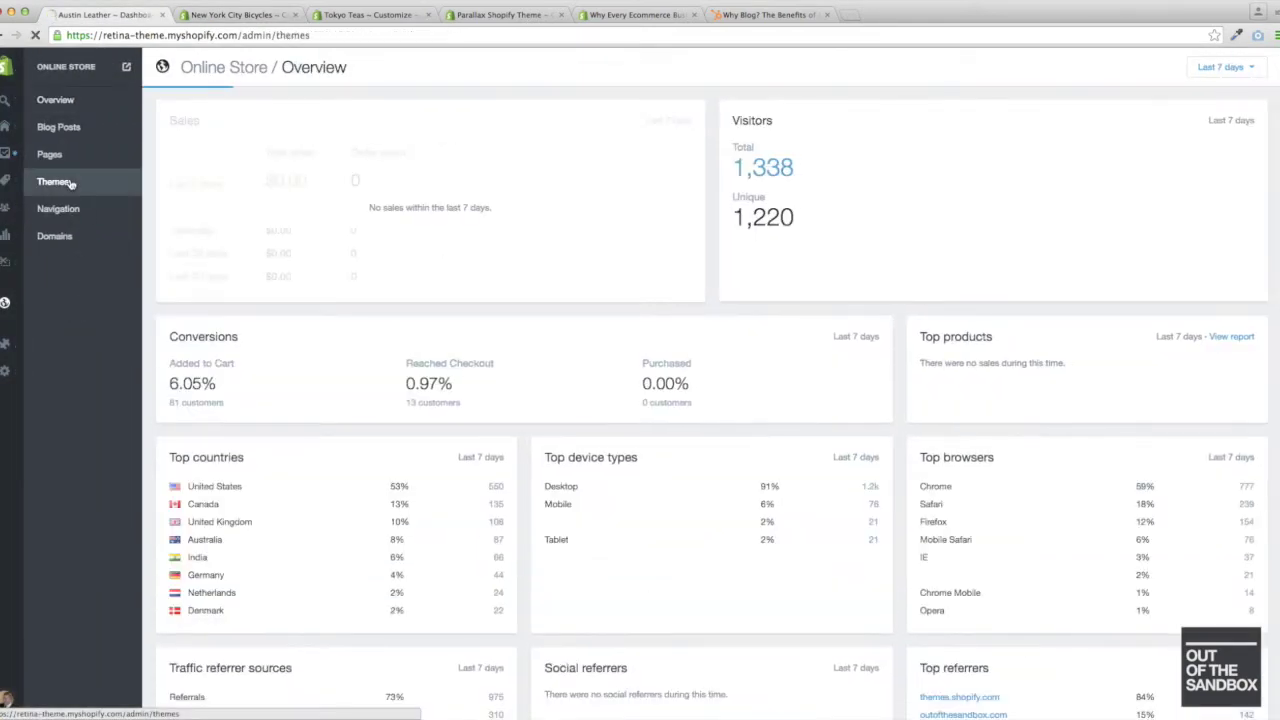
{"action": "left_click", "coordinate": [55, 181]}
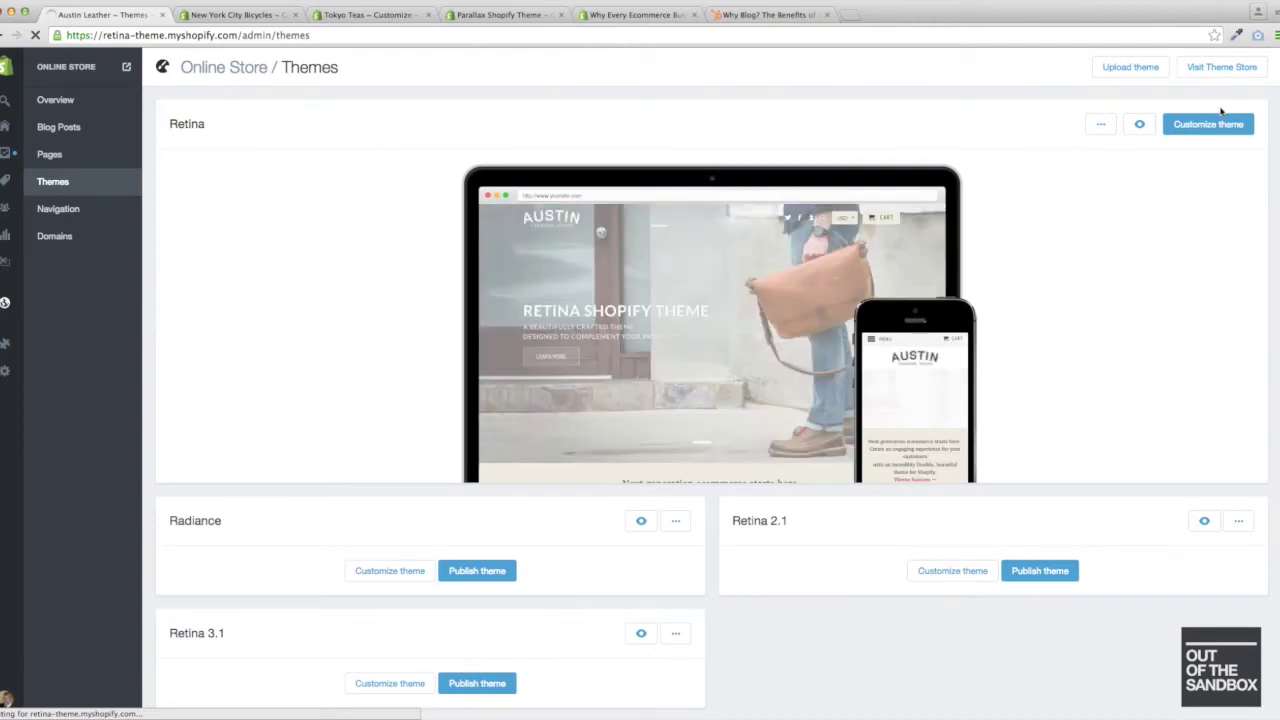
{"action": "left_click", "coordinate": [1208, 124]}
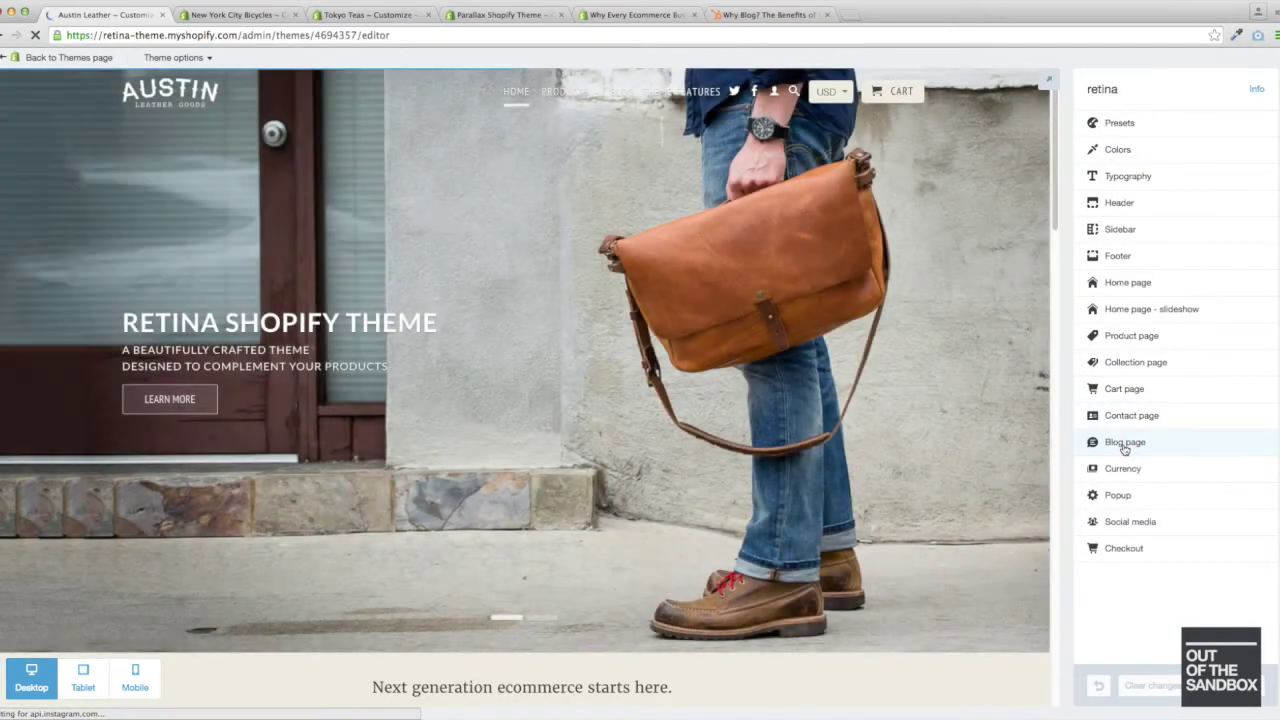
{"action": "left_click", "coordinate": [1124, 448]}
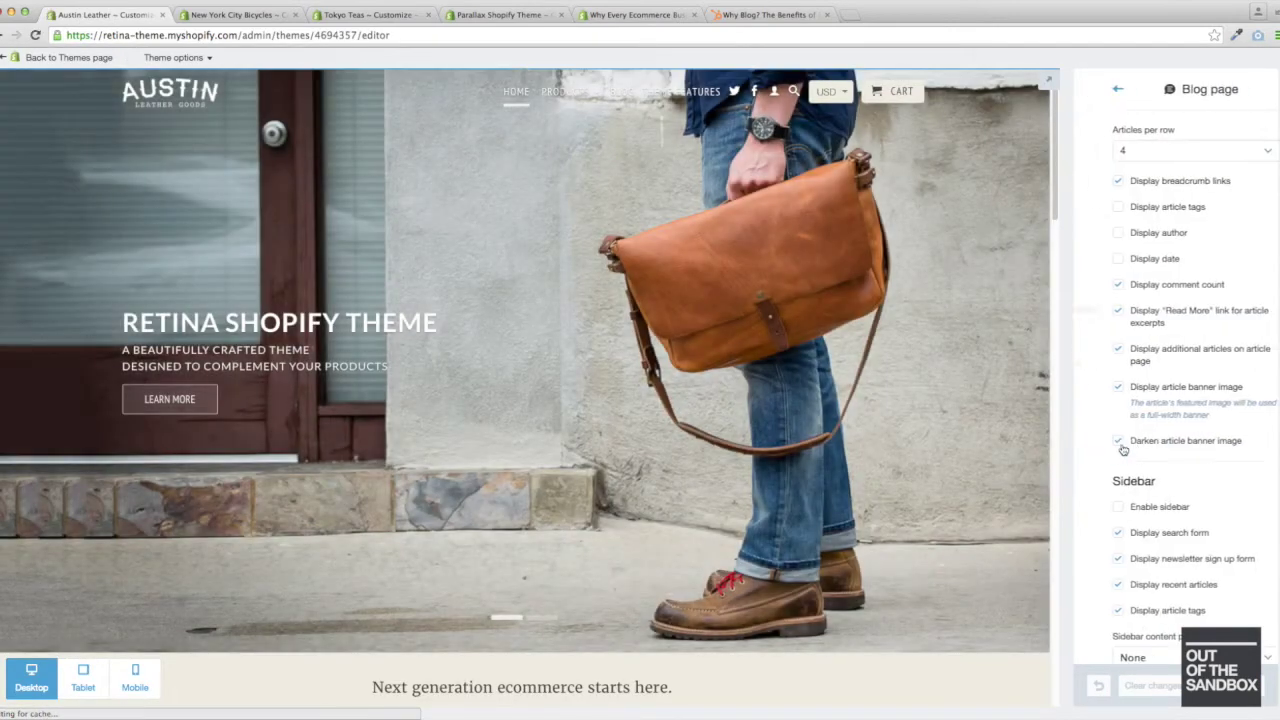
Try 2, 3 and 4 articles per row on the New York City Bicycles blog page, and set it back to 1.
{"action": "left_click", "coordinate": [274, 15]}
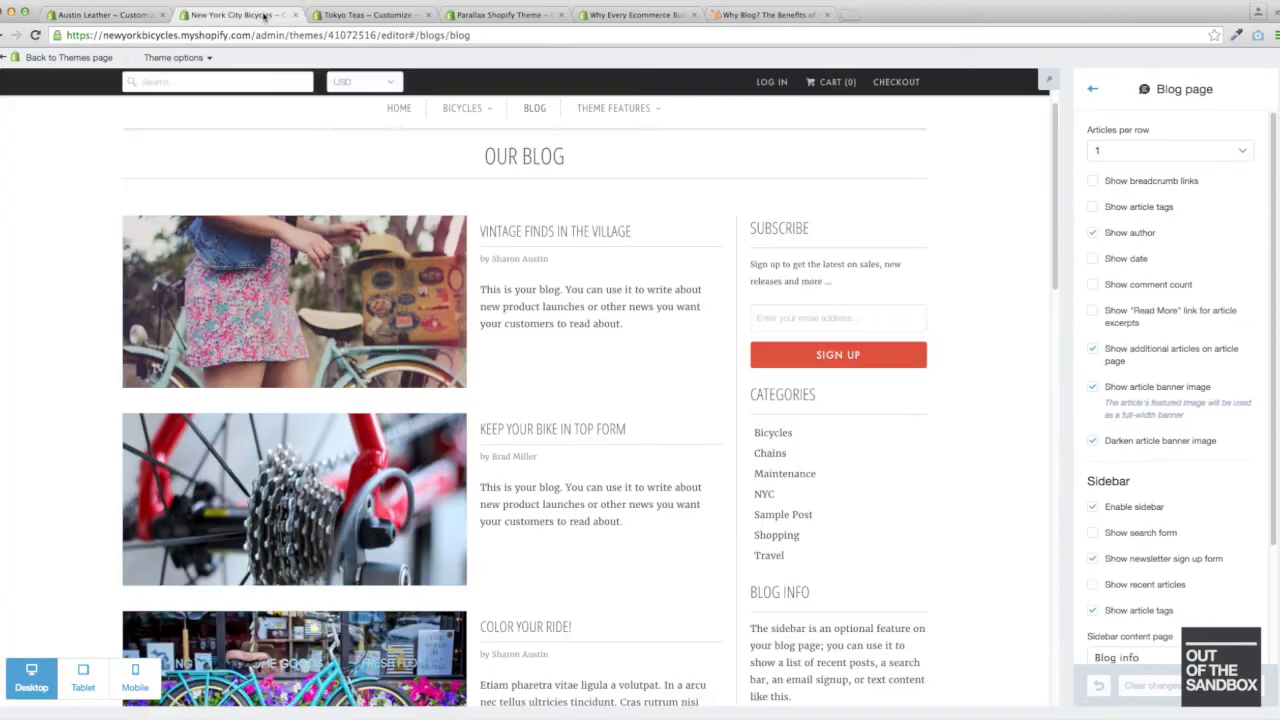
{"action": "left_click", "coordinate": [1238, 155]}
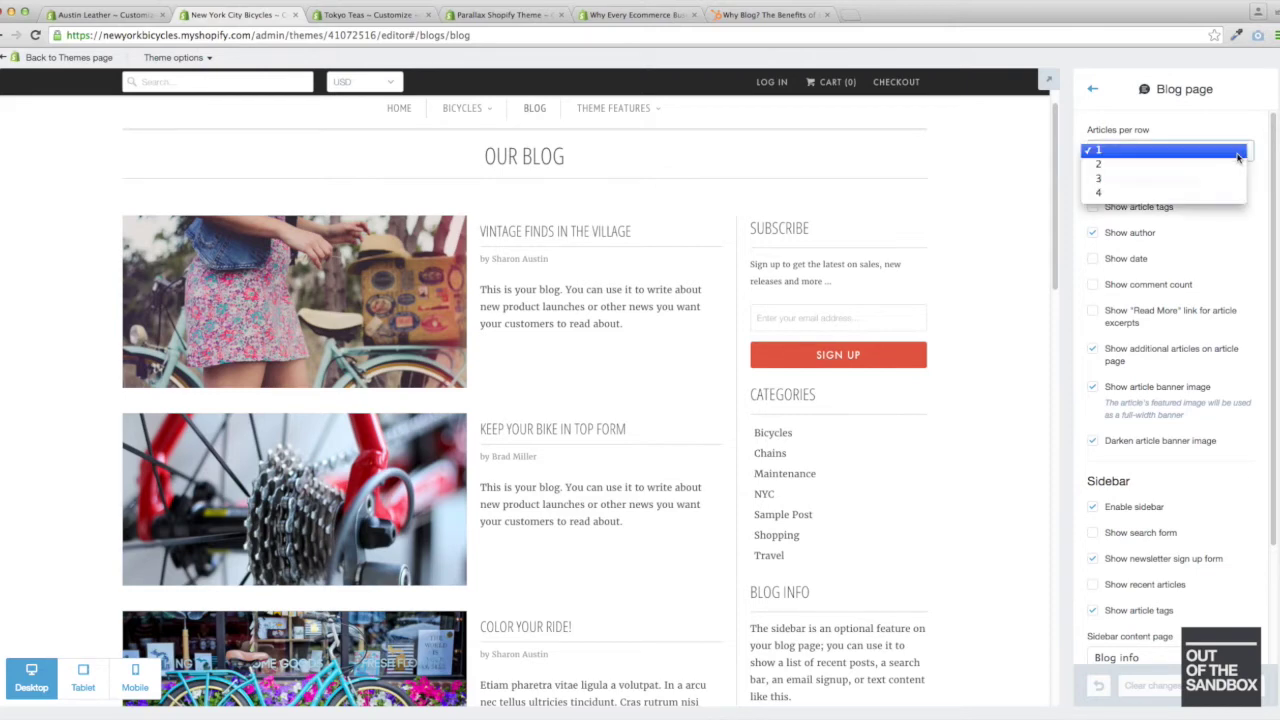
{"action": "left_click", "coordinate": [1210, 167]}
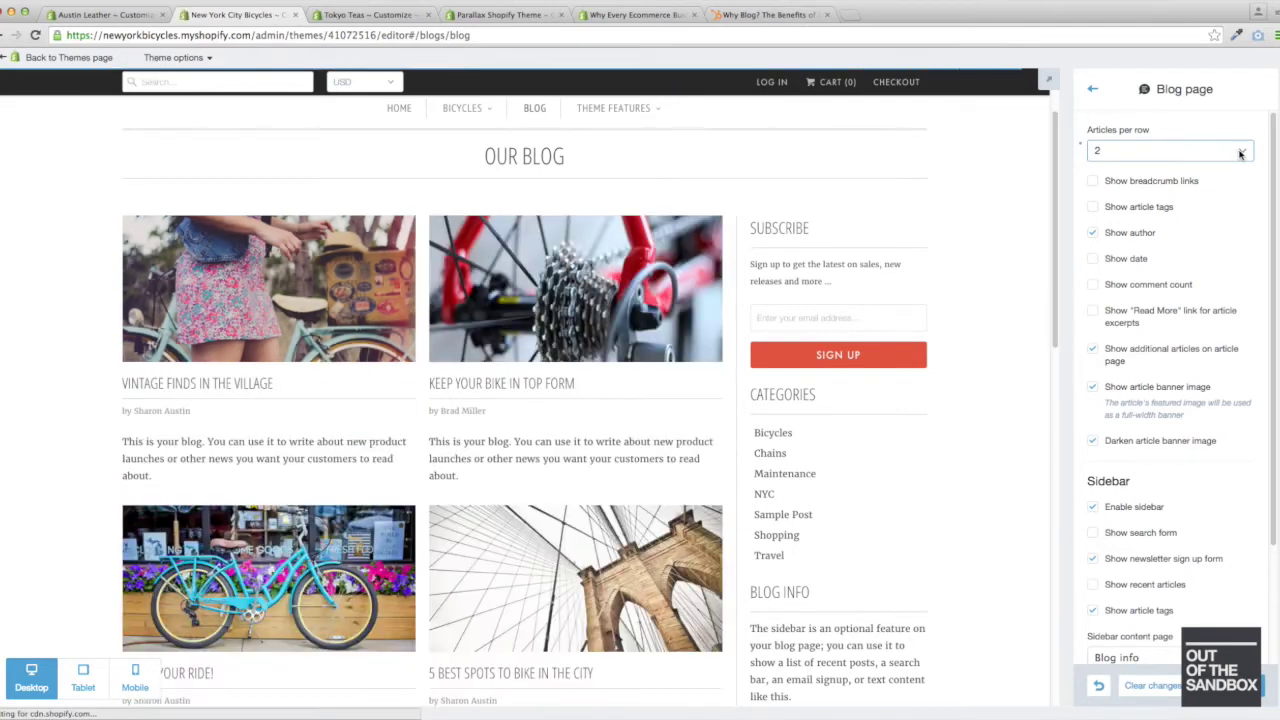
{"action": "left_click", "coordinate": [1240, 153]}
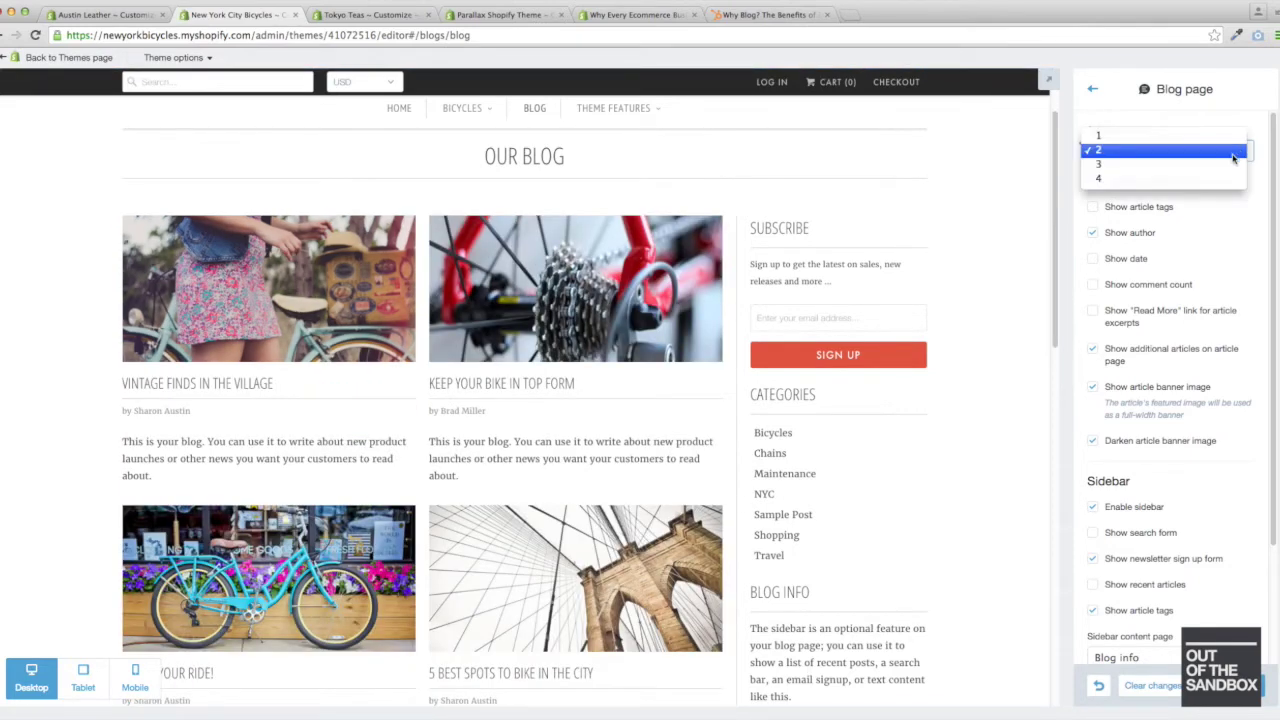
{"action": "left_click", "coordinate": [1210, 165]}
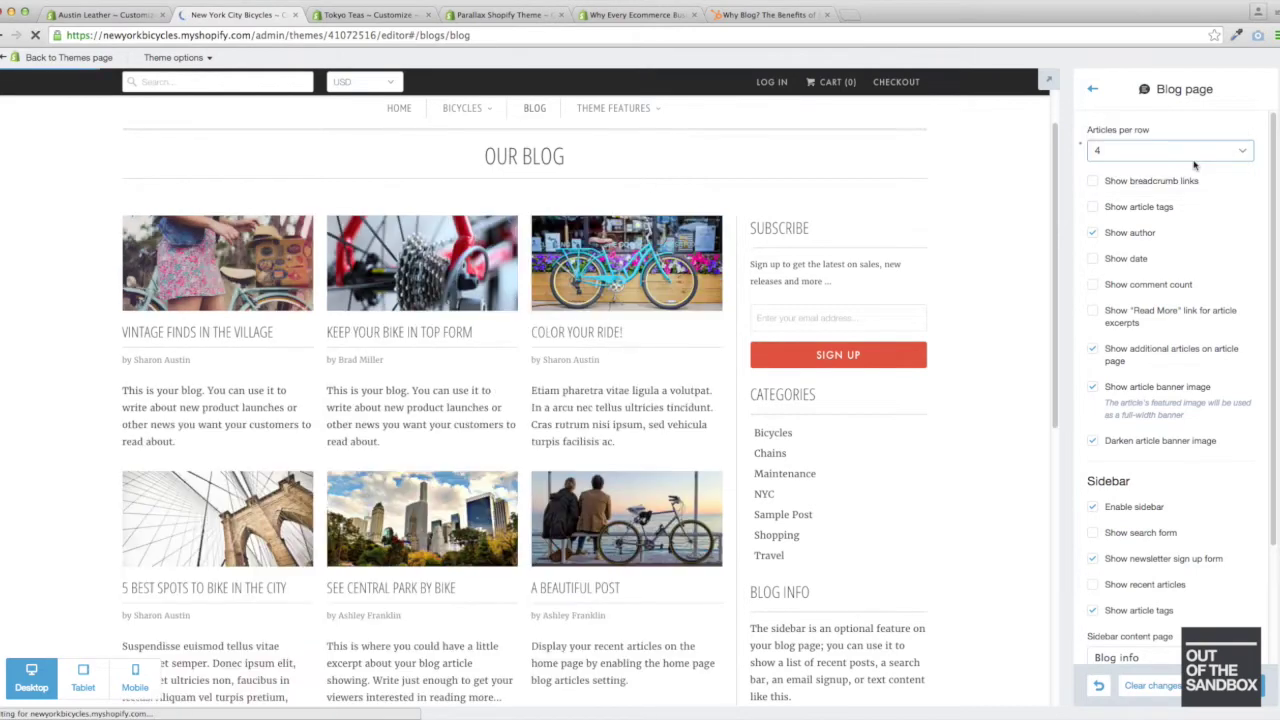
{"action": "key", "text": "Down"}
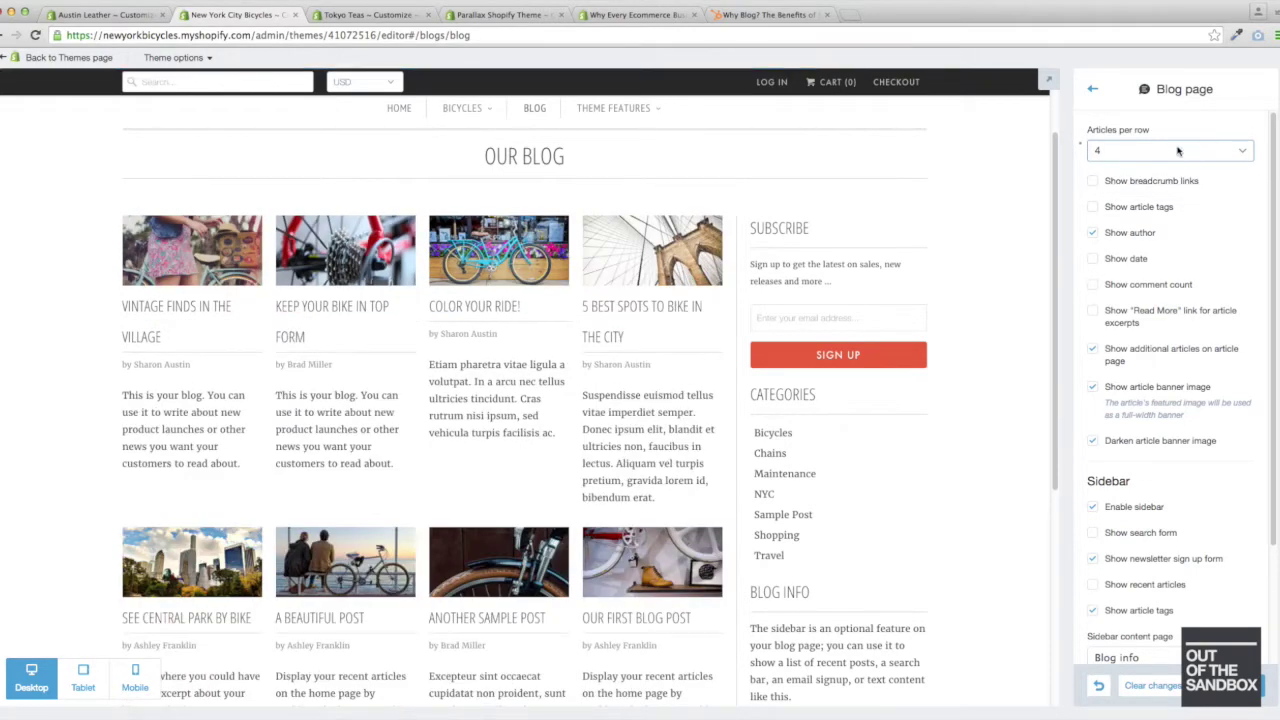
{"action": "left_click", "coordinate": [1166, 155]}
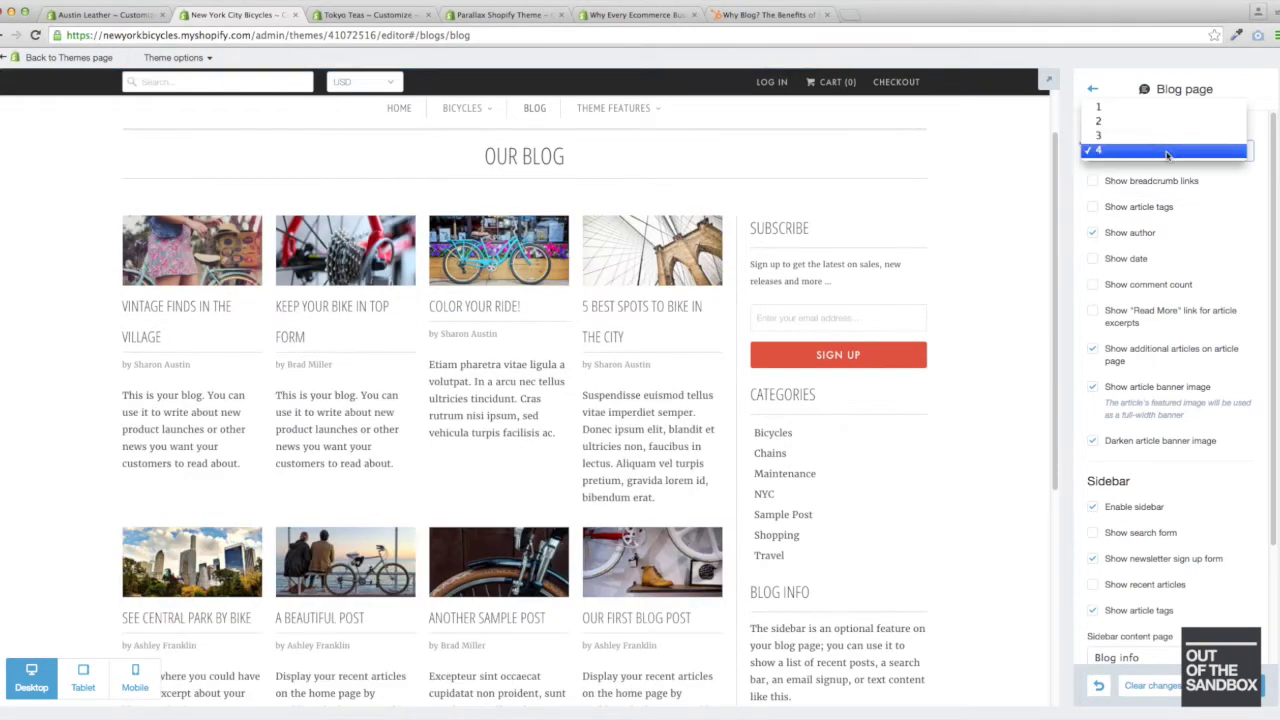
{"action": "left_click", "coordinate": [1138, 118]}
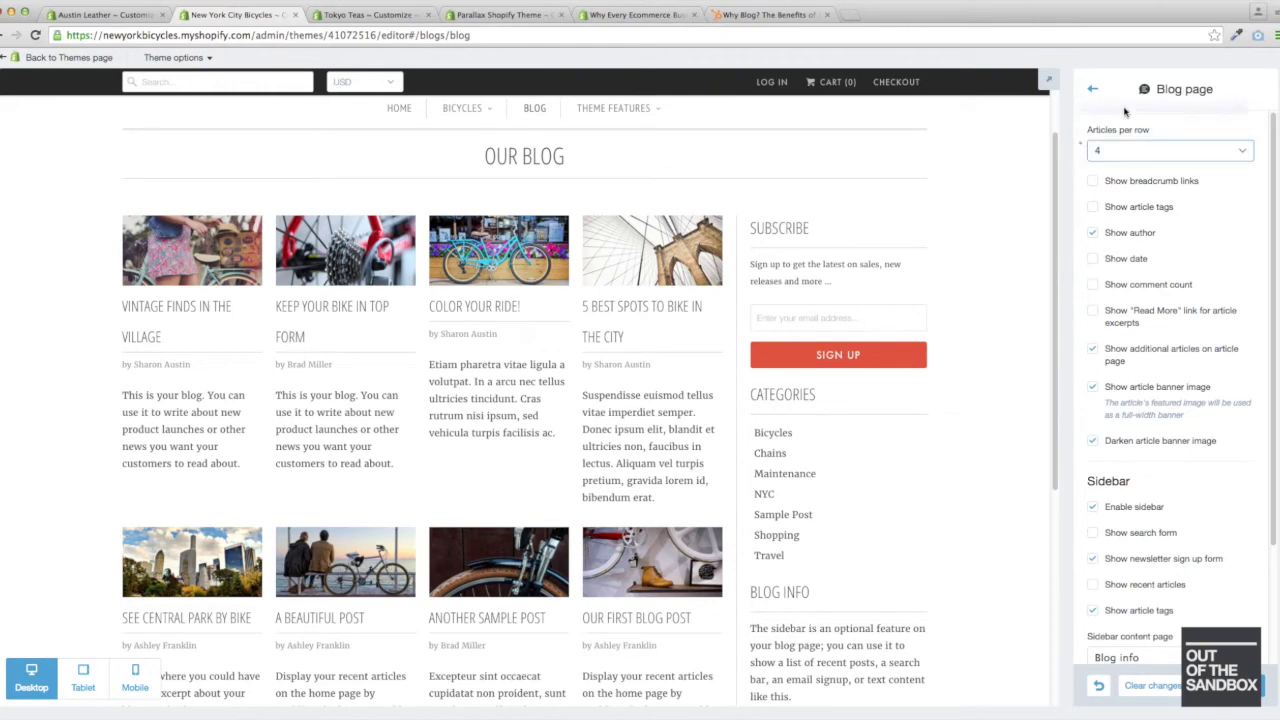
Enable breadcrumb links and article tags for the New York City Bicycles blog page.
{"action": "left_click", "coordinate": [1092, 181]}
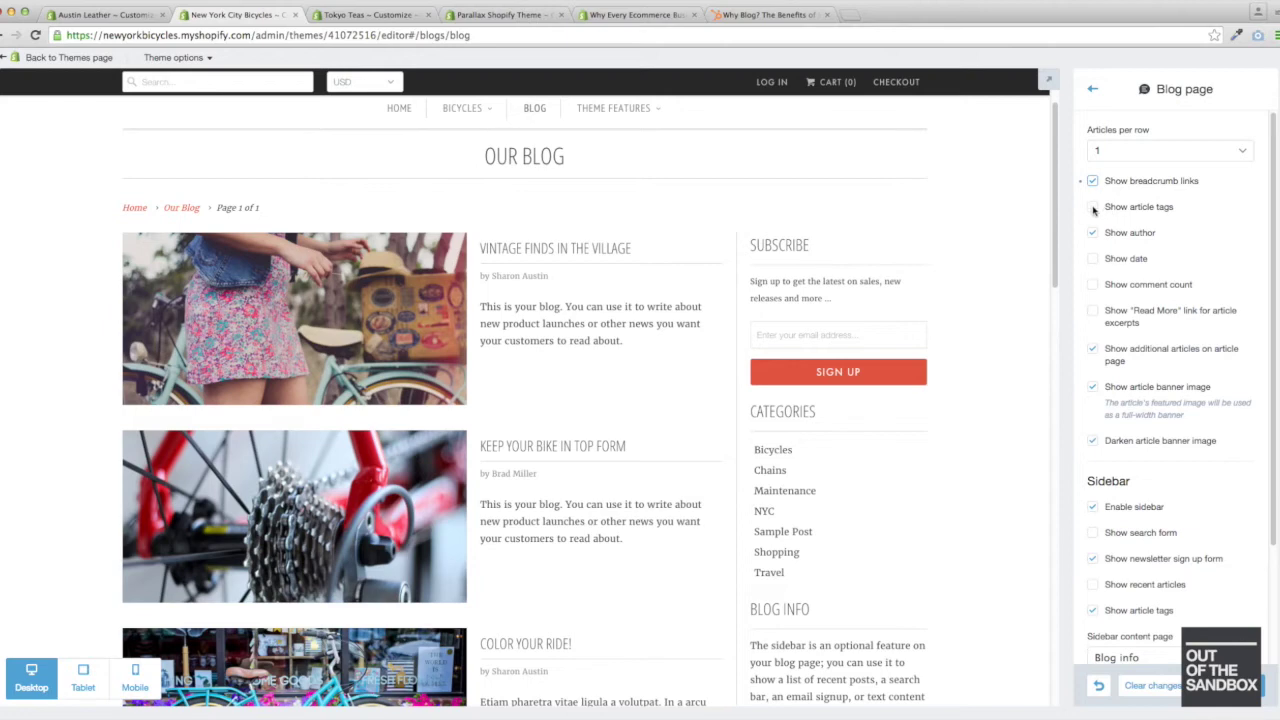
{"action": "left_click", "coordinate": [1093, 208]}
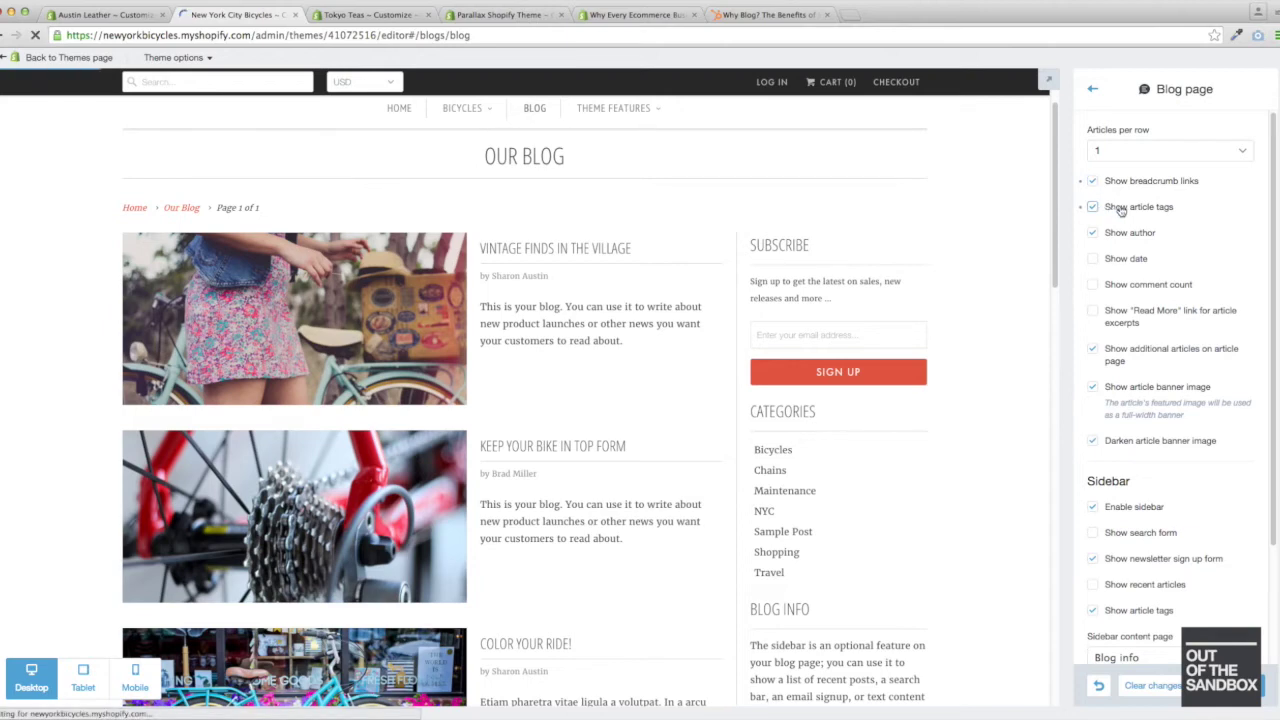
Open "The Beauty of Aging Leather" post in the Austin Leather admin, review its tag options, and return to the New York City Bicycles blog page.
{"action": "left_click", "coordinate": [120, 15]}
{"action": "left_click", "coordinate": [47, 58]}
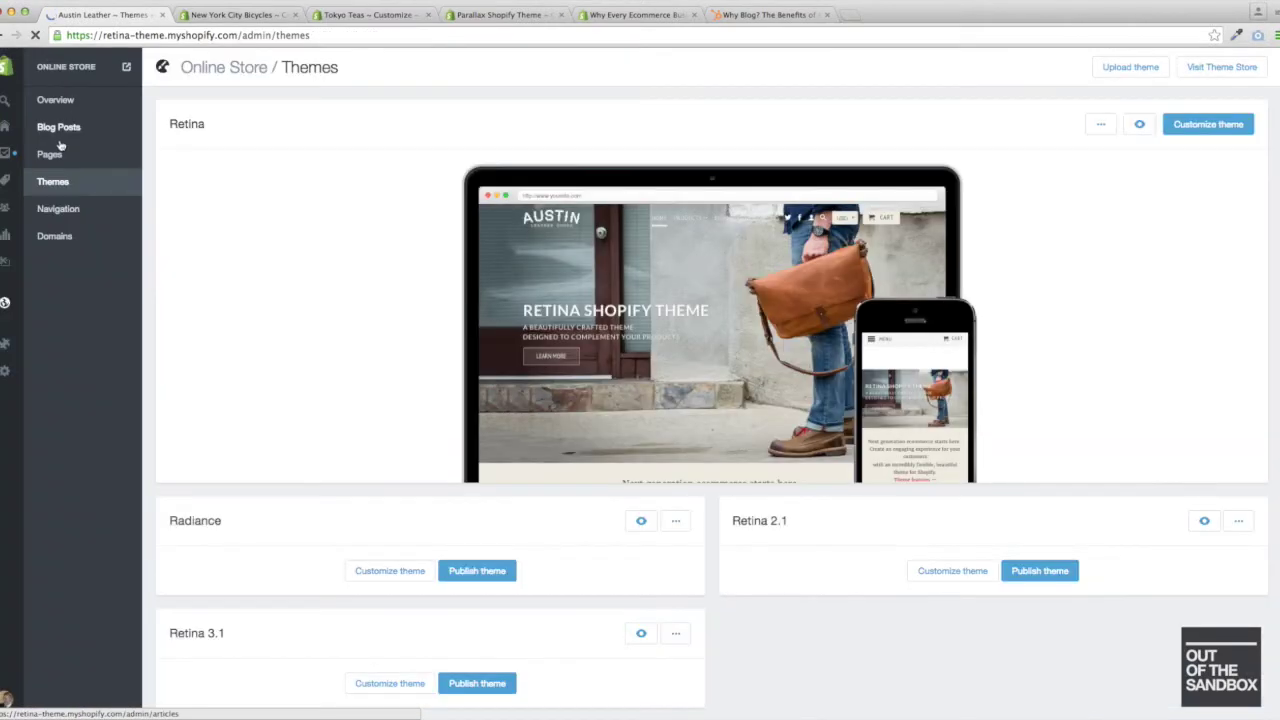
{"action": "left_click", "coordinate": [62, 130]}
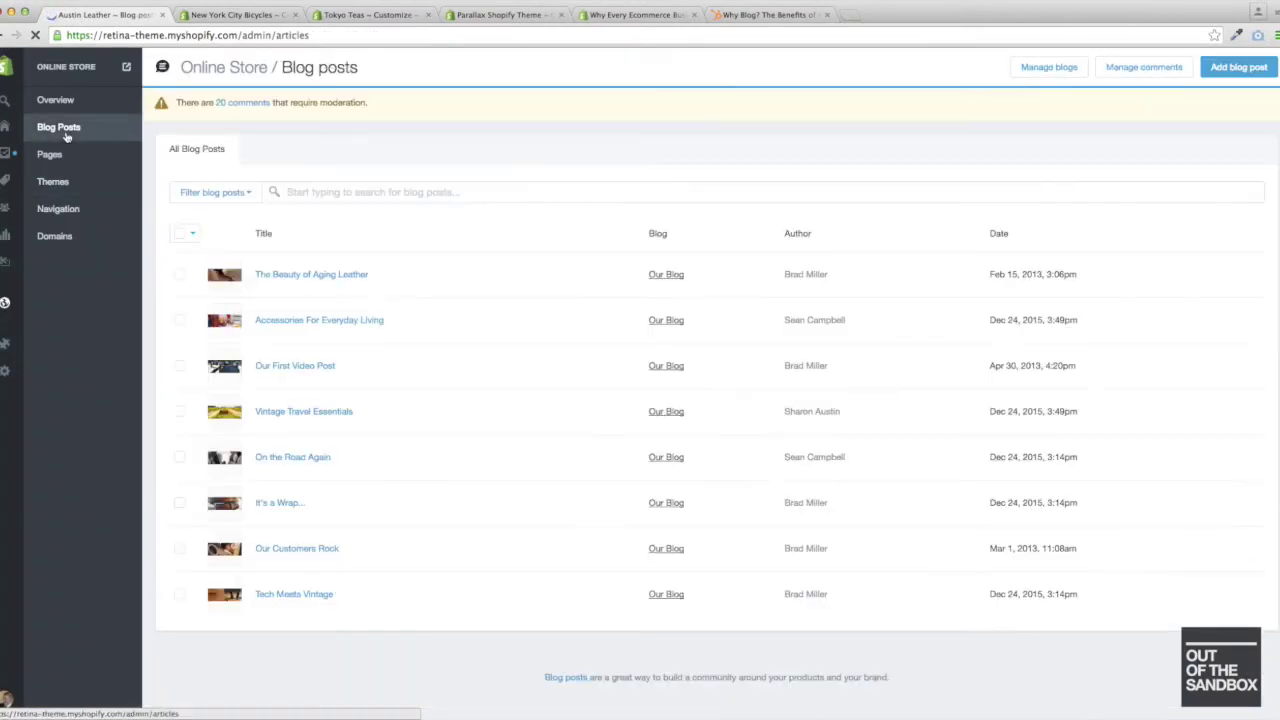
{"action": "left_click", "coordinate": [321, 284]}
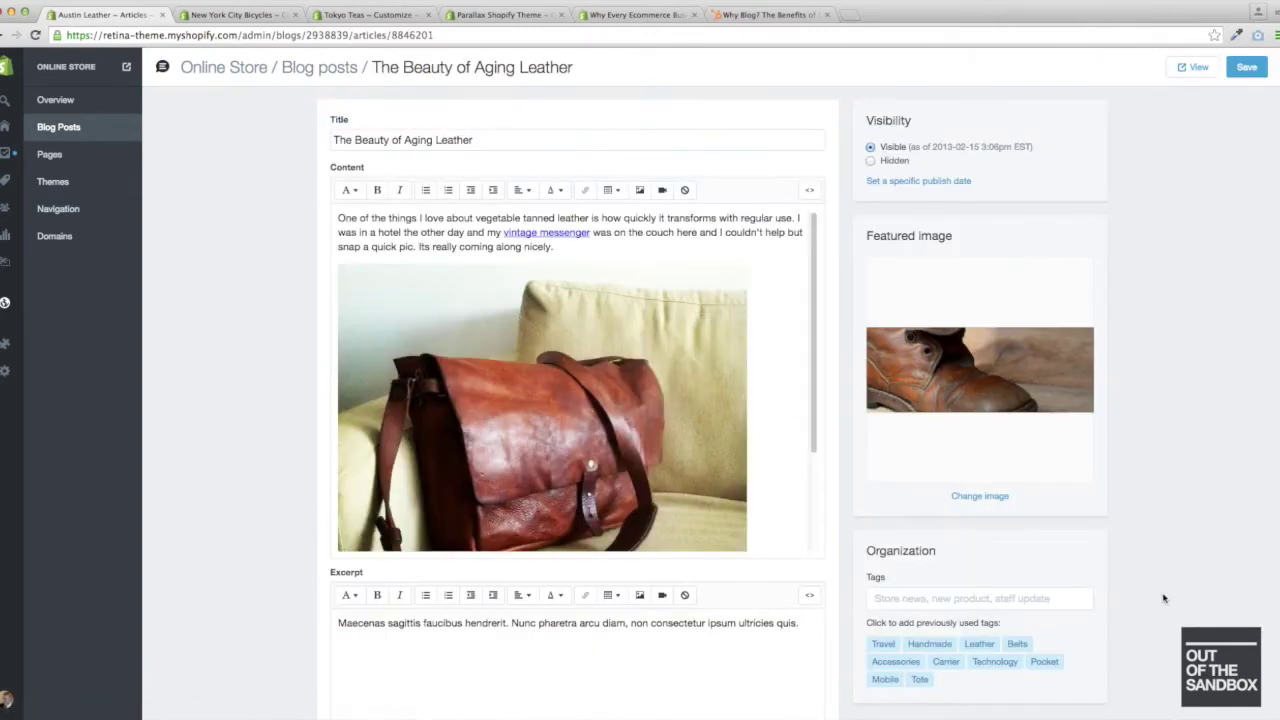
{"action": "scroll", "coordinate": [1160, 598], "scroll_direction": "down", "scroll_amount": 4}
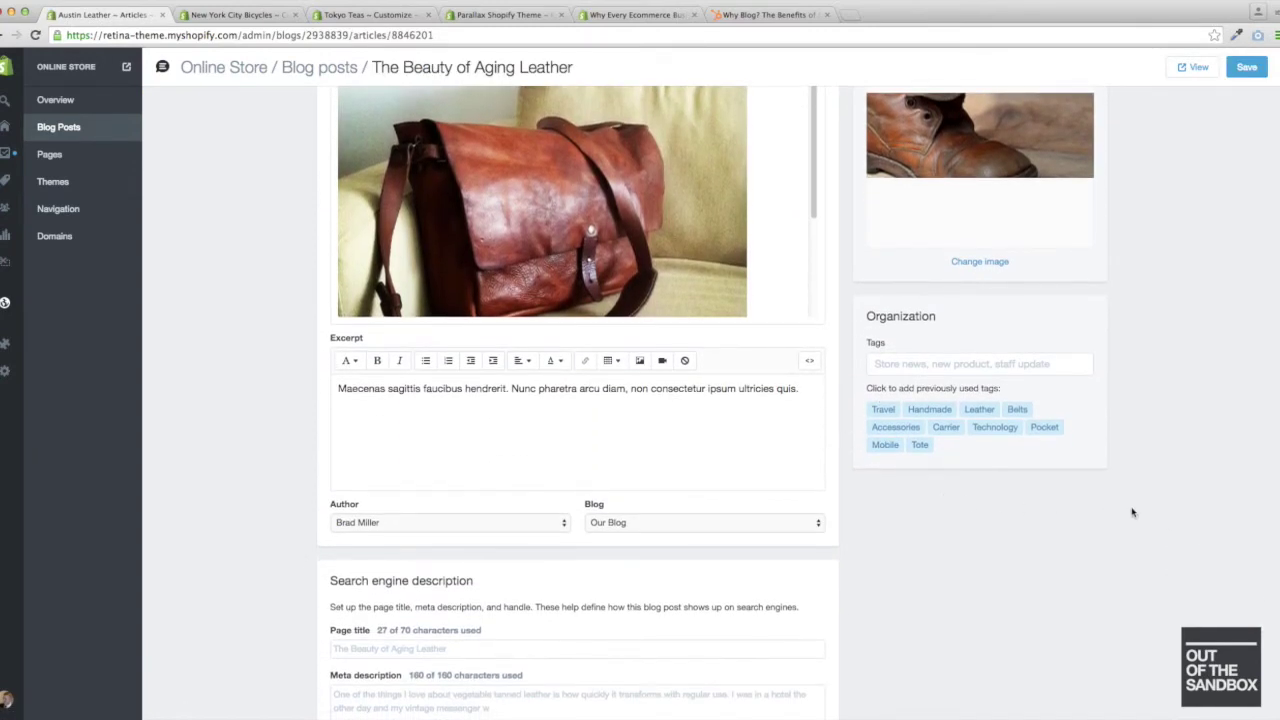
{"action": "scroll", "coordinate": [1137, 390], "scroll_direction": "up", "scroll_amount": 1}
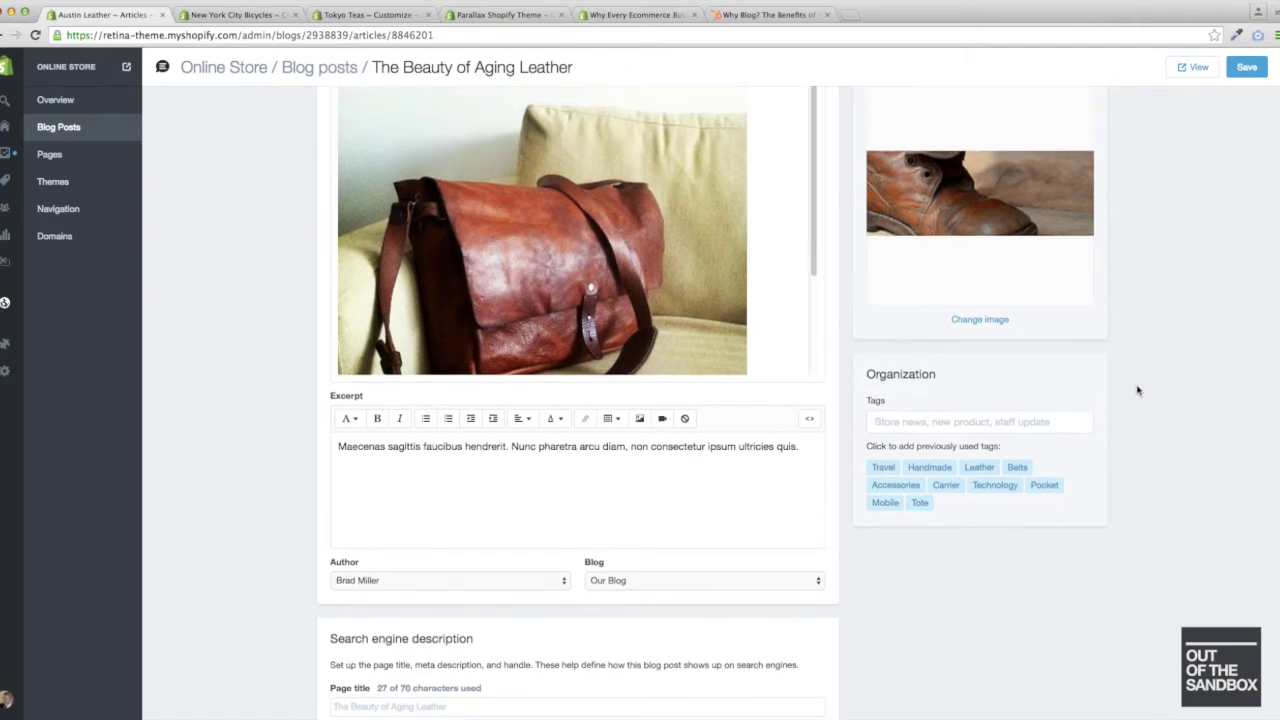
{"action": "scroll", "coordinate": [1138, 394], "scroll_direction": "up", "scroll_amount": 2}
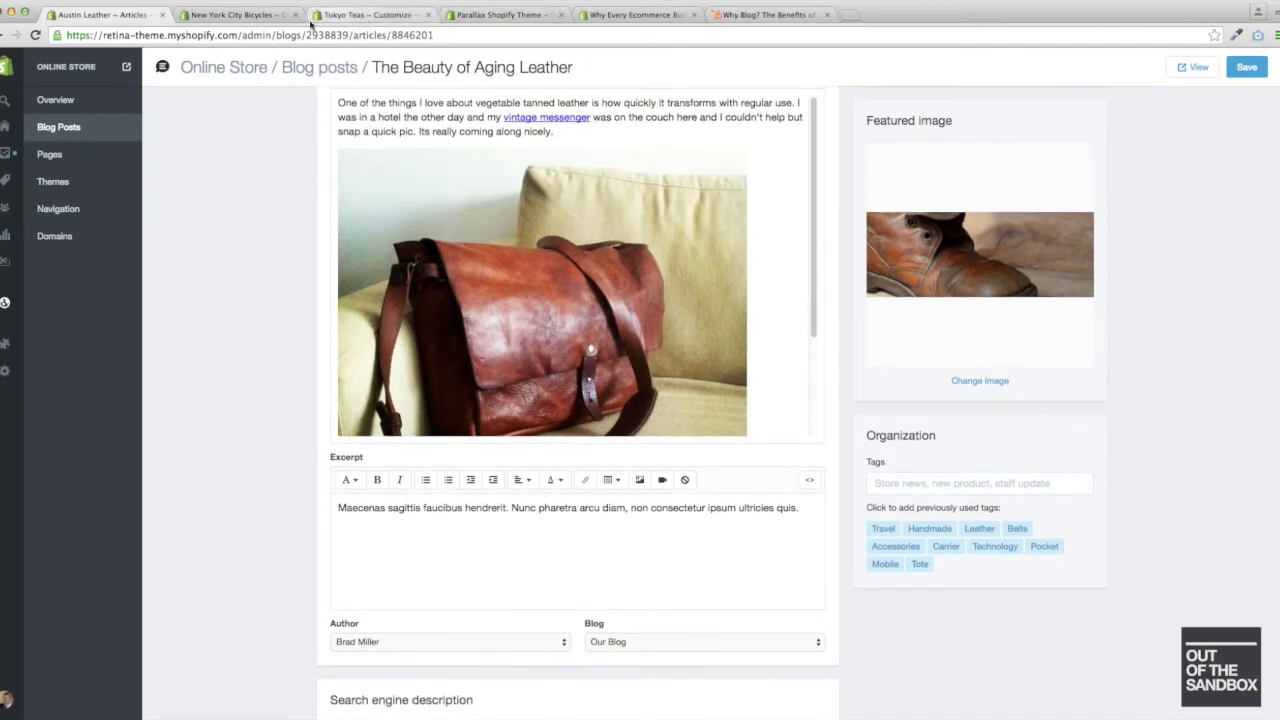
{"action": "left_click", "coordinate": [255, 17]}
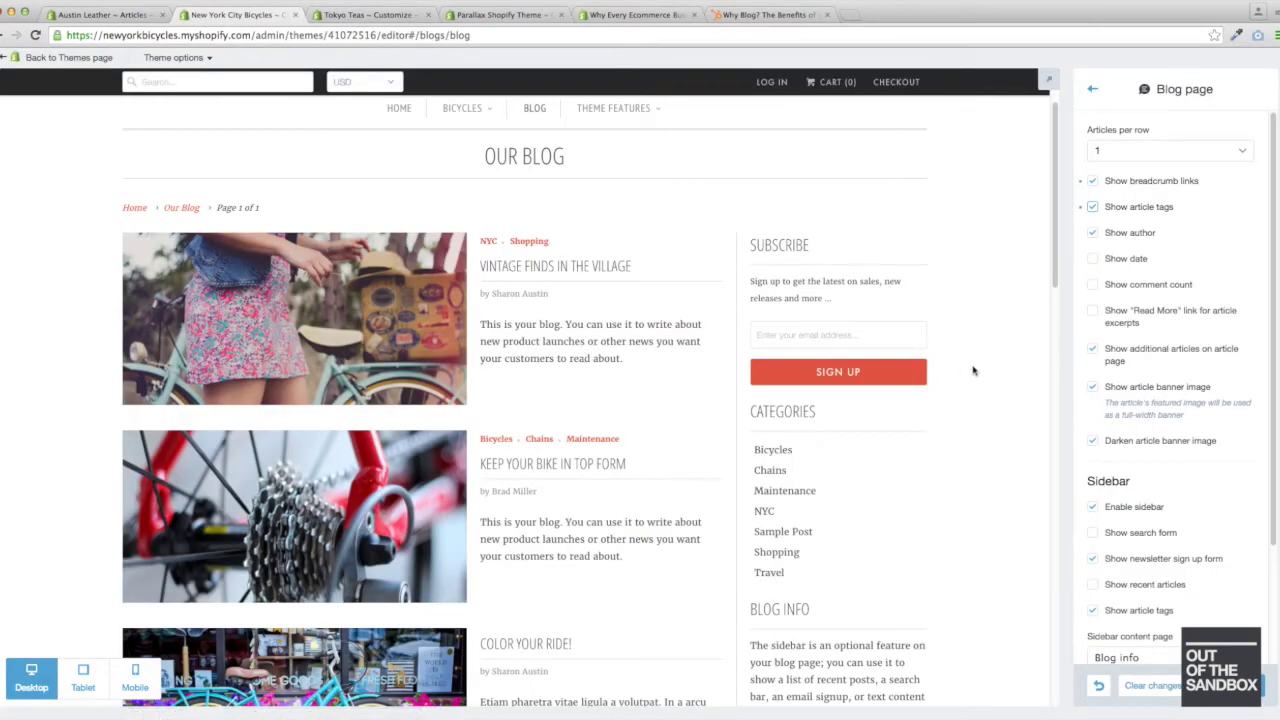
Enable the date, comment count and "Read More" link for article excerpts on the New York City Bicycles blog page.
{"action": "scroll", "coordinate": [970, 372], "scroll_direction": "down", "scroll_amount": 3}
{"action": "scroll", "coordinate": [970, 372], "scroll_direction": "down", "scroll_amount": 3}
{"action": "scroll", "coordinate": [968, 371], "scroll_direction": "up", "scroll_amount": 3}
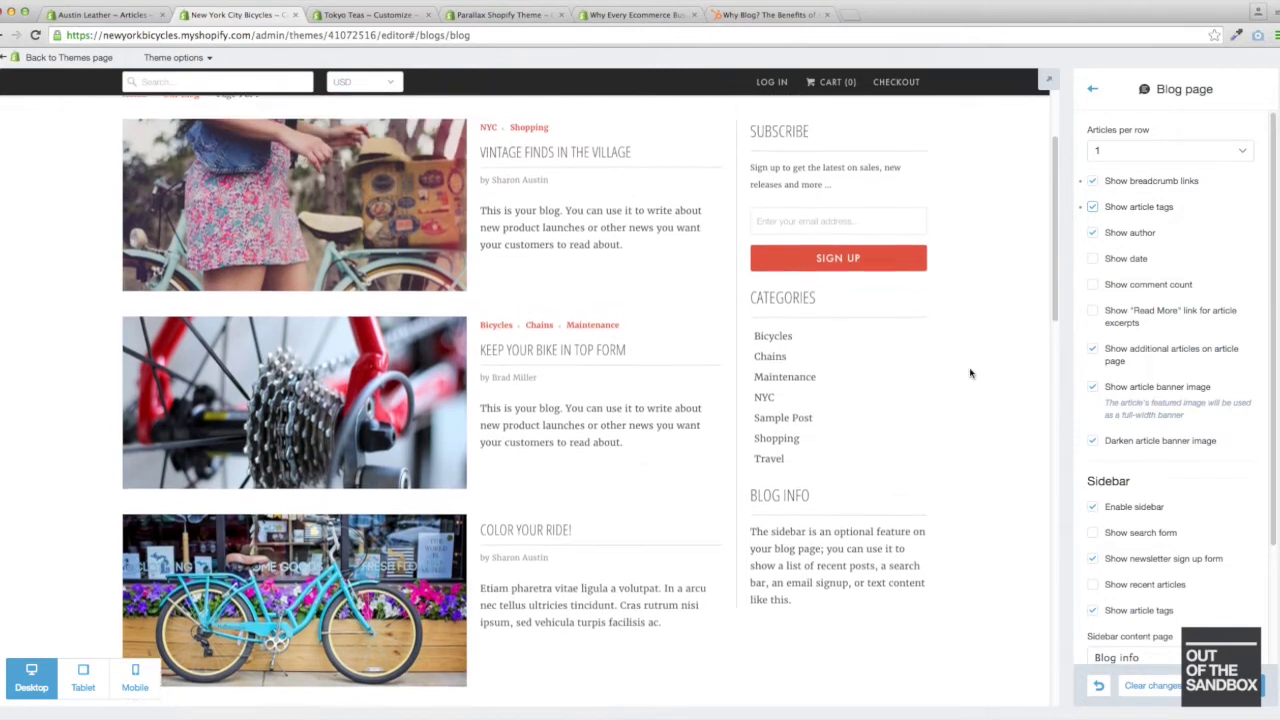
{"action": "left_click", "coordinate": [1091, 556]}
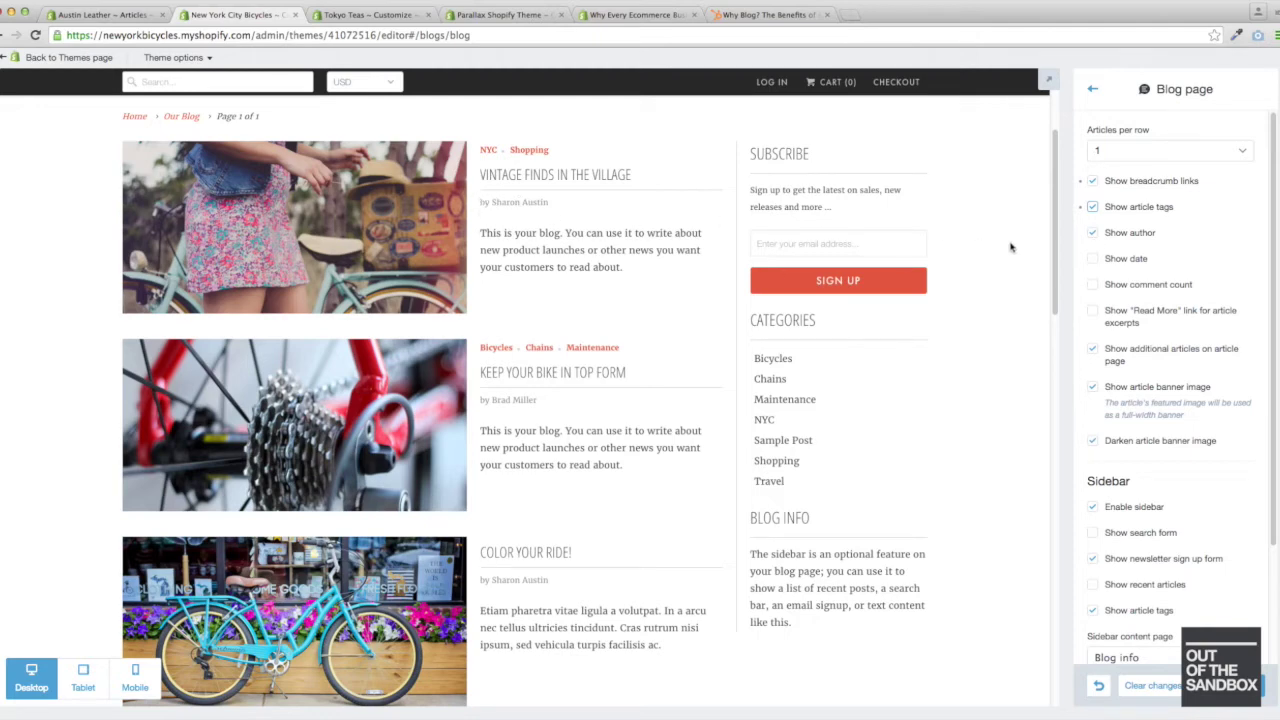
{"action": "left_click", "coordinate": [1093, 259]}
{"action": "left_click", "coordinate": [1094, 286]}
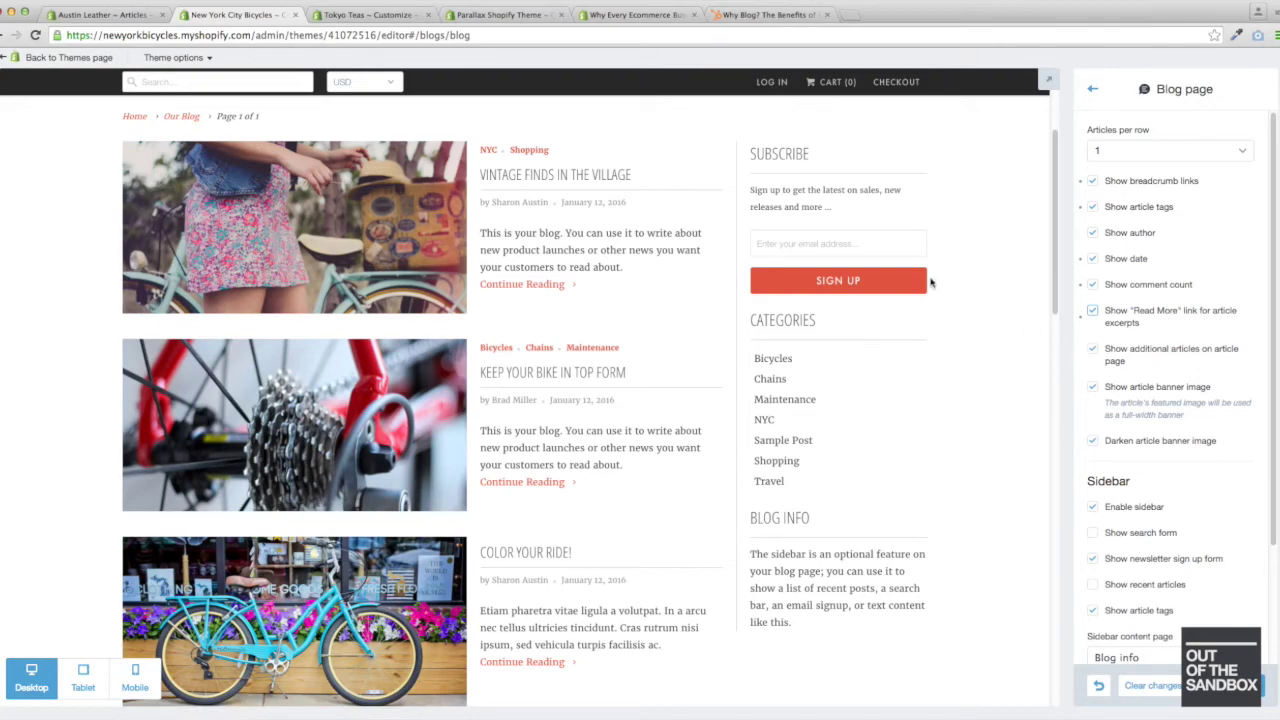
Open the "Vintage Finds in the Village" article in the preview and view its full-width banner.
{"action": "left_click", "coordinate": [585, 178]}
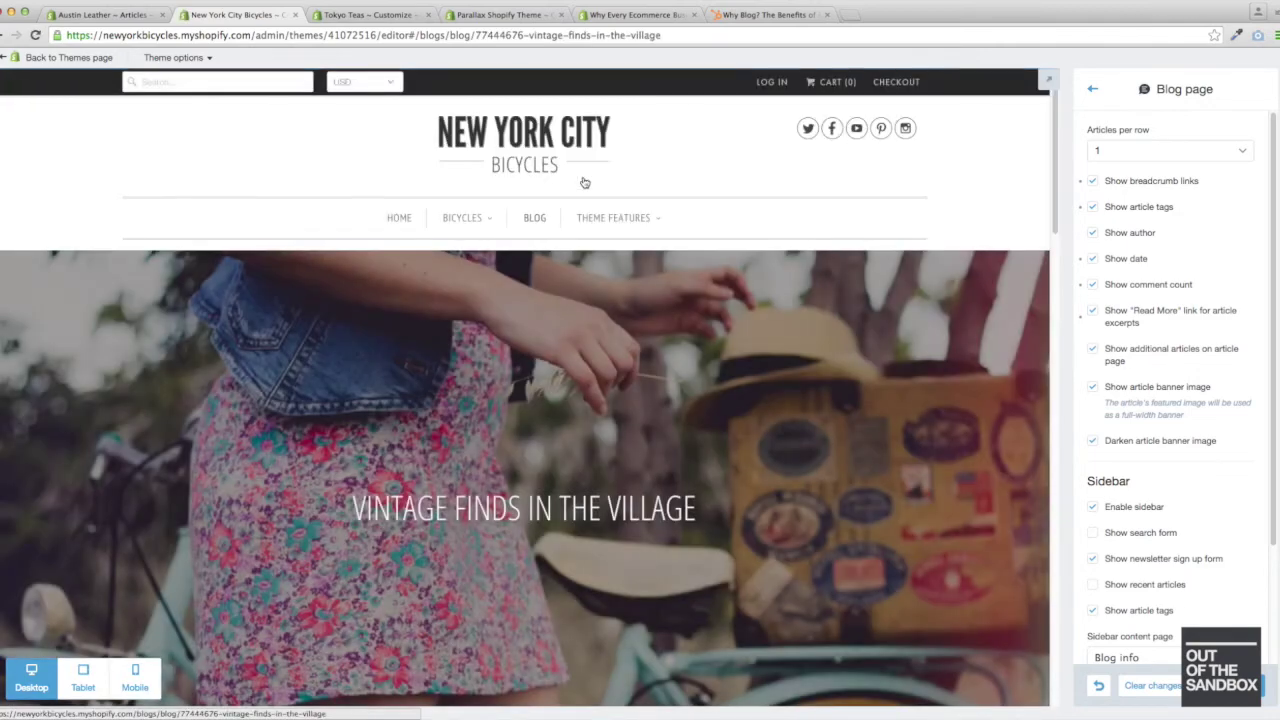
{"action": "scroll", "coordinate": [729, 284], "scroll_direction": "down", "scroll_amount": 2}
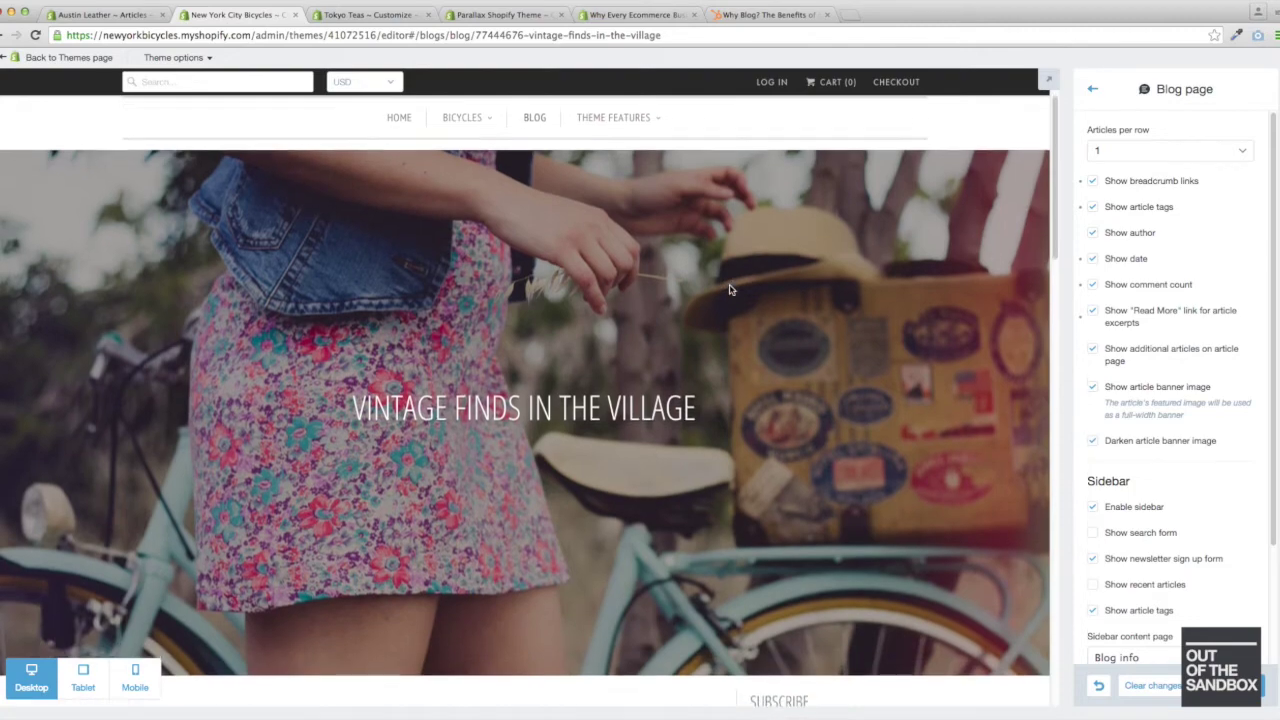
{"action": "scroll", "coordinate": [729, 290], "scroll_direction": "down", "scroll_amount": 1}
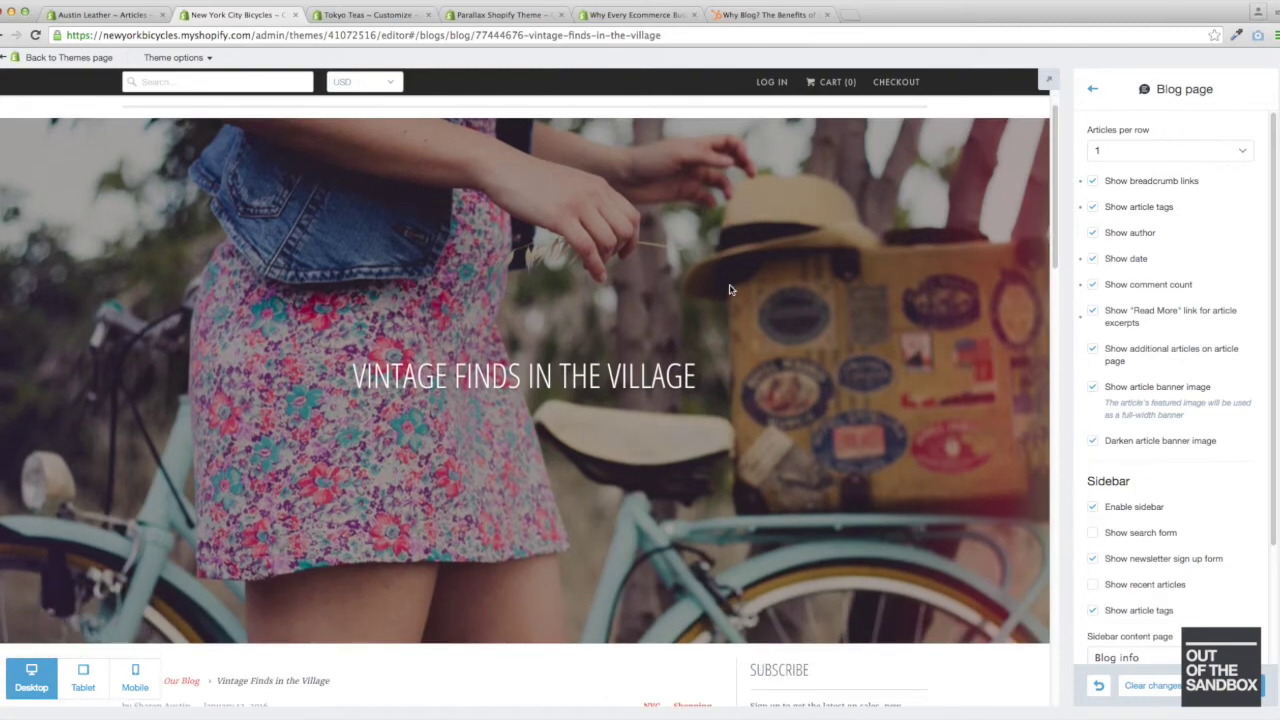
Try the "Vintage Finds in the Village" article without its banner image, and re-enable the article banner image.
{"action": "left_click", "coordinate": [1093, 388]}
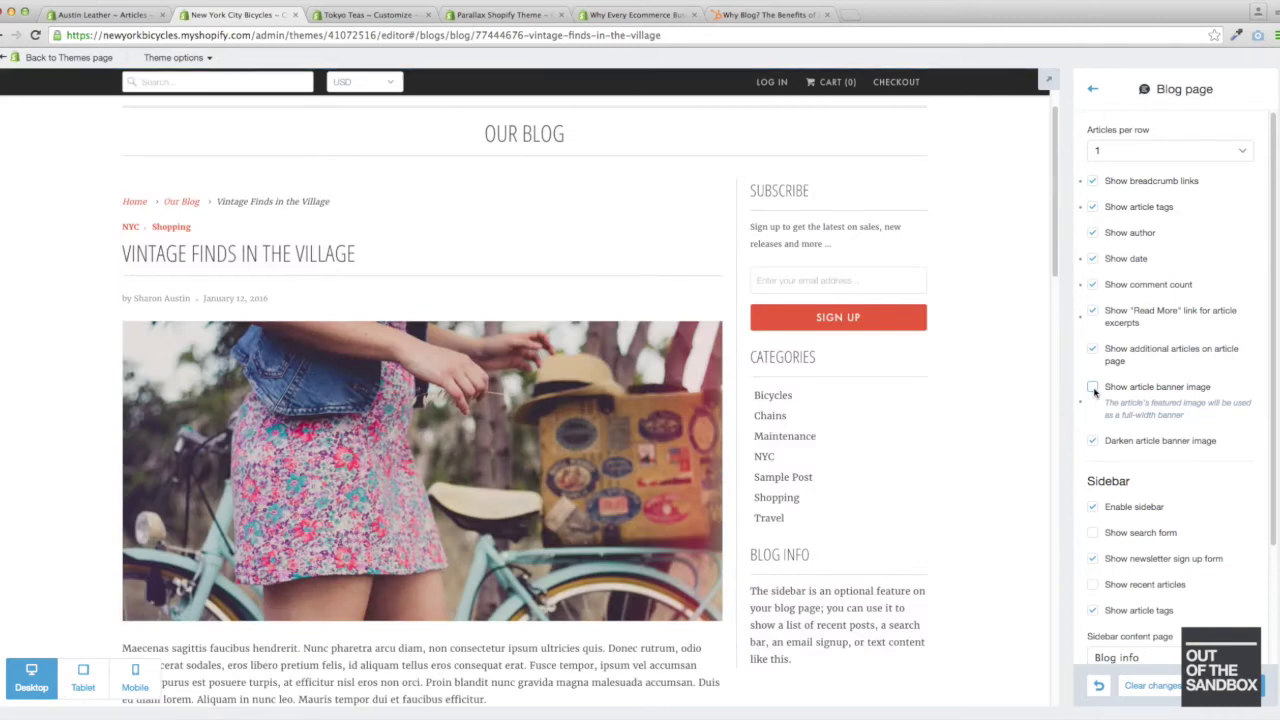
{"action": "left_click", "coordinate": [1093, 388]}
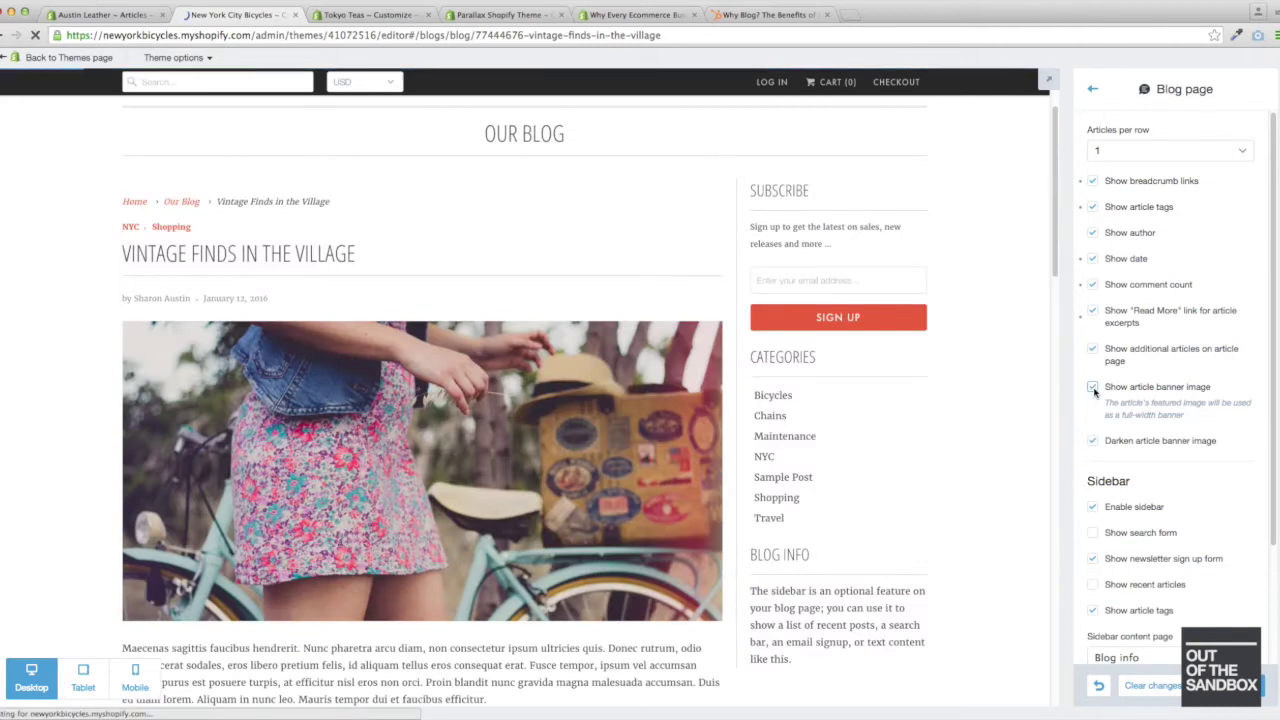
{"action": "left_click", "coordinate": [1093, 389]}
Review the "Also in our blog" section below the article and disable additional articles on the article page.
{"action": "scroll", "coordinate": [612, 175], "scroll_direction": "down", "scroll_amount": 10}
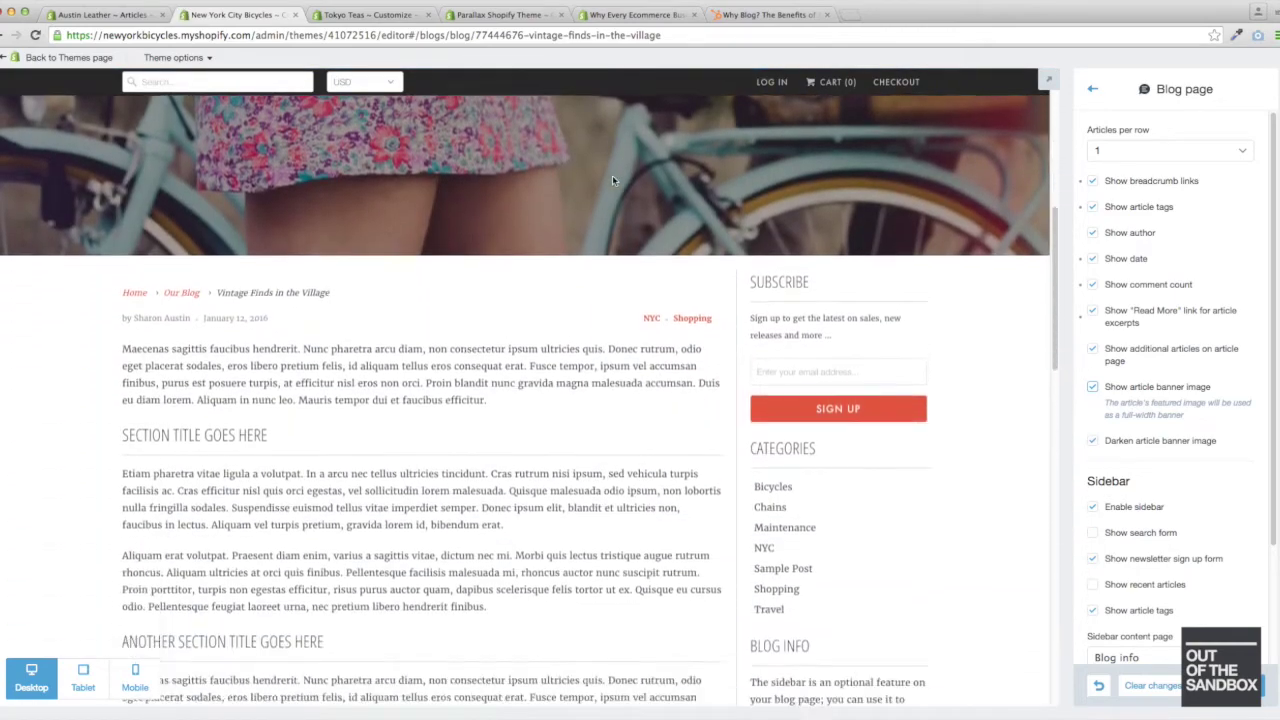
{"action": "scroll", "coordinate": [613, 180], "scroll_direction": "down", "scroll_amount": 6}
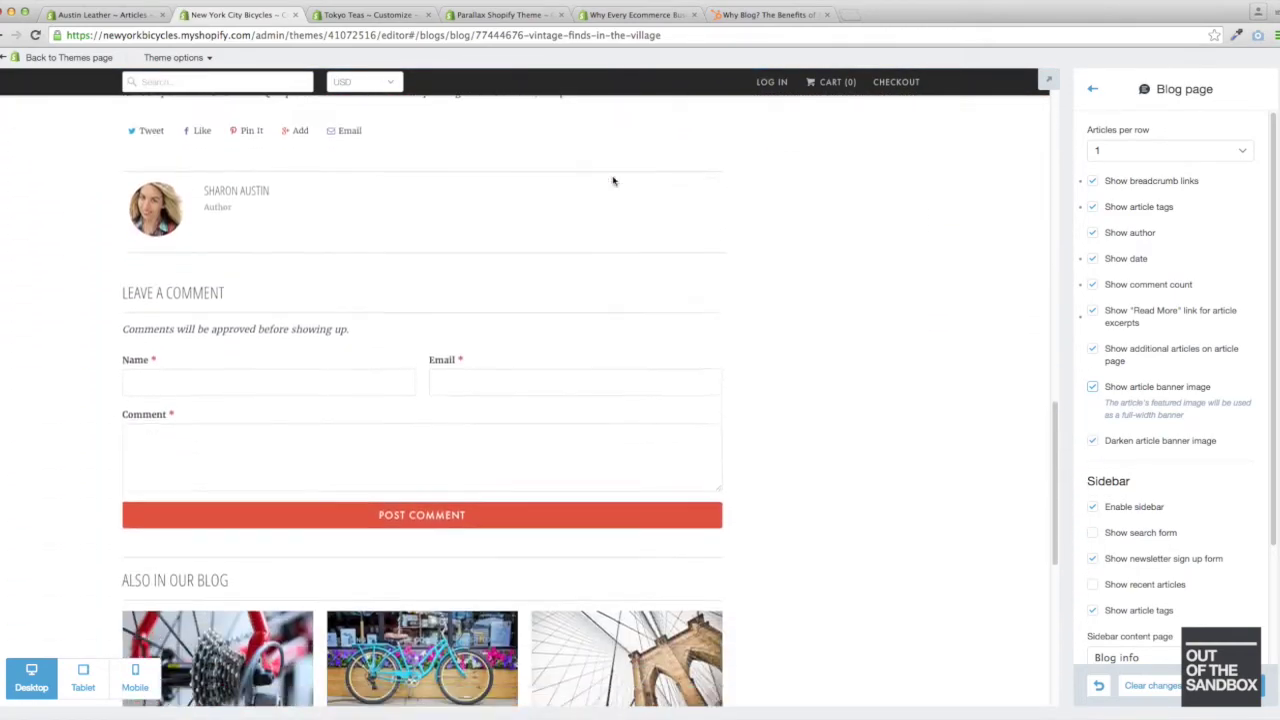
{"action": "scroll", "coordinate": [610, 180], "scroll_direction": "down", "scroll_amount": 1}
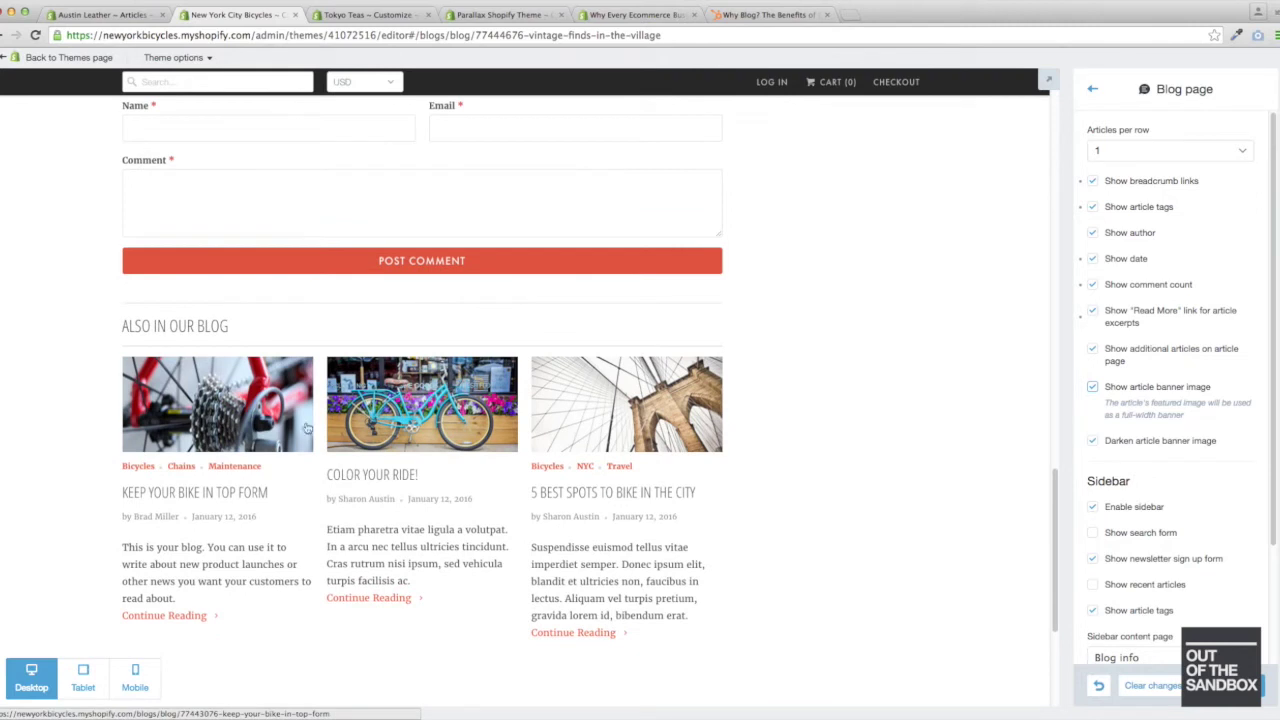
{"action": "left_click", "coordinate": [1093, 349]}
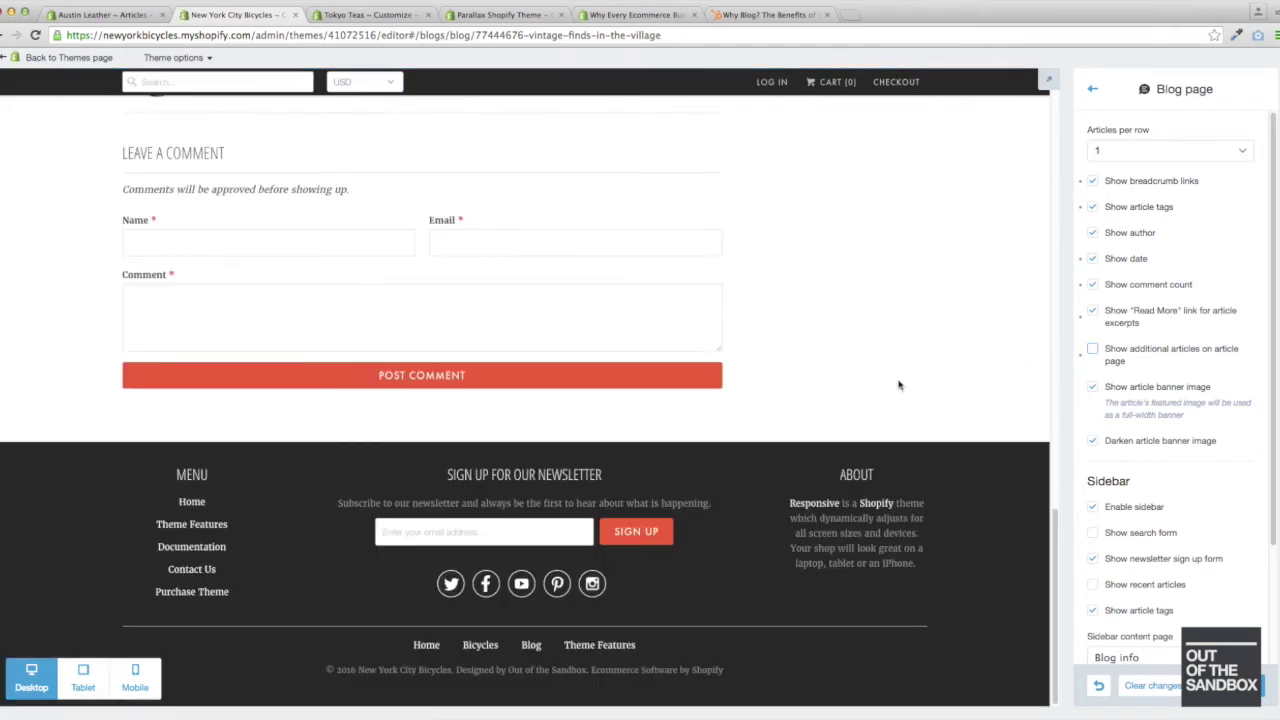
Try the article banner image without darkening, and turn the darkening back on.
{"action": "scroll", "coordinate": [897, 383], "scroll_direction": "up", "scroll_amount": 7}
{"action": "scroll", "coordinate": [897, 383], "scroll_direction": "up", "scroll_amount": 6}
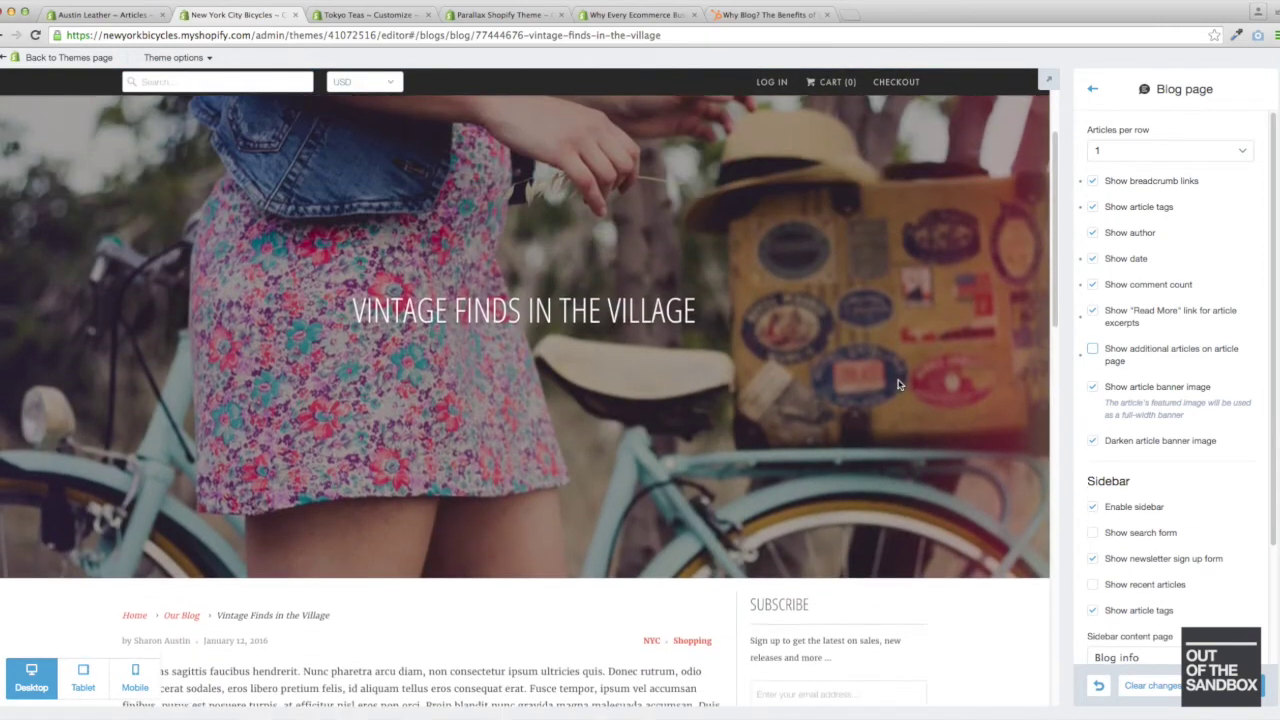
{"action": "left_click", "coordinate": [1092, 442]}
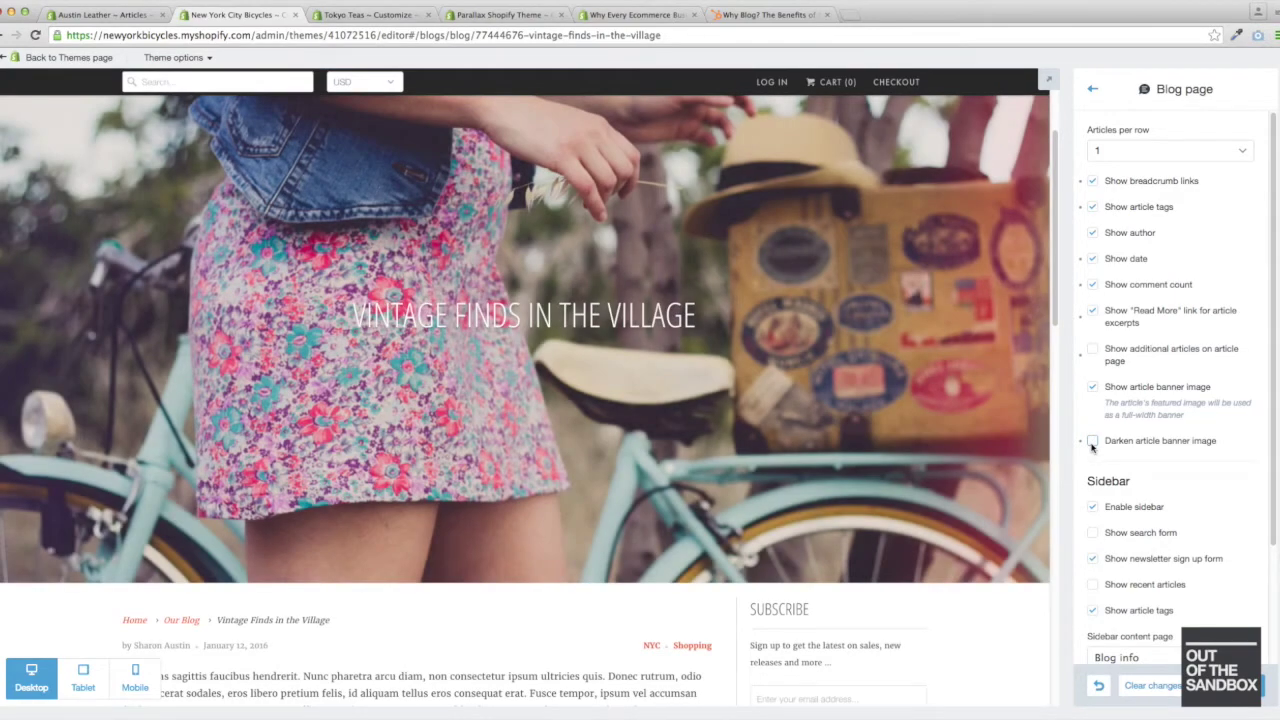
{"action": "left_click", "coordinate": [1093, 441]}
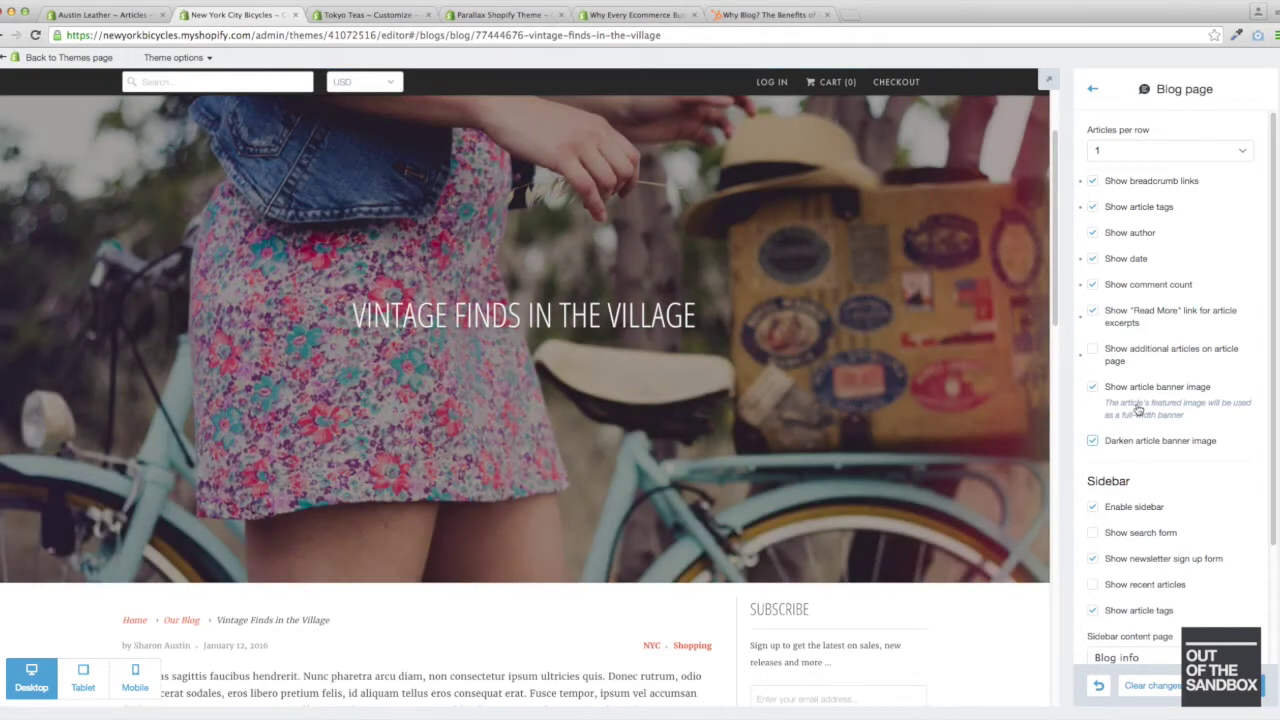
Enable the search form and recent articles in the blog sidebar, and review the resulting sidebar sections.
{"action": "scroll", "coordinate": [1138, 410], "scroll_direction": "down", "scroll_amount": 3}
{"action": "scroll", "coordinate": [964, 434], "scroll_direction": "down", "scroll_amount": 2}
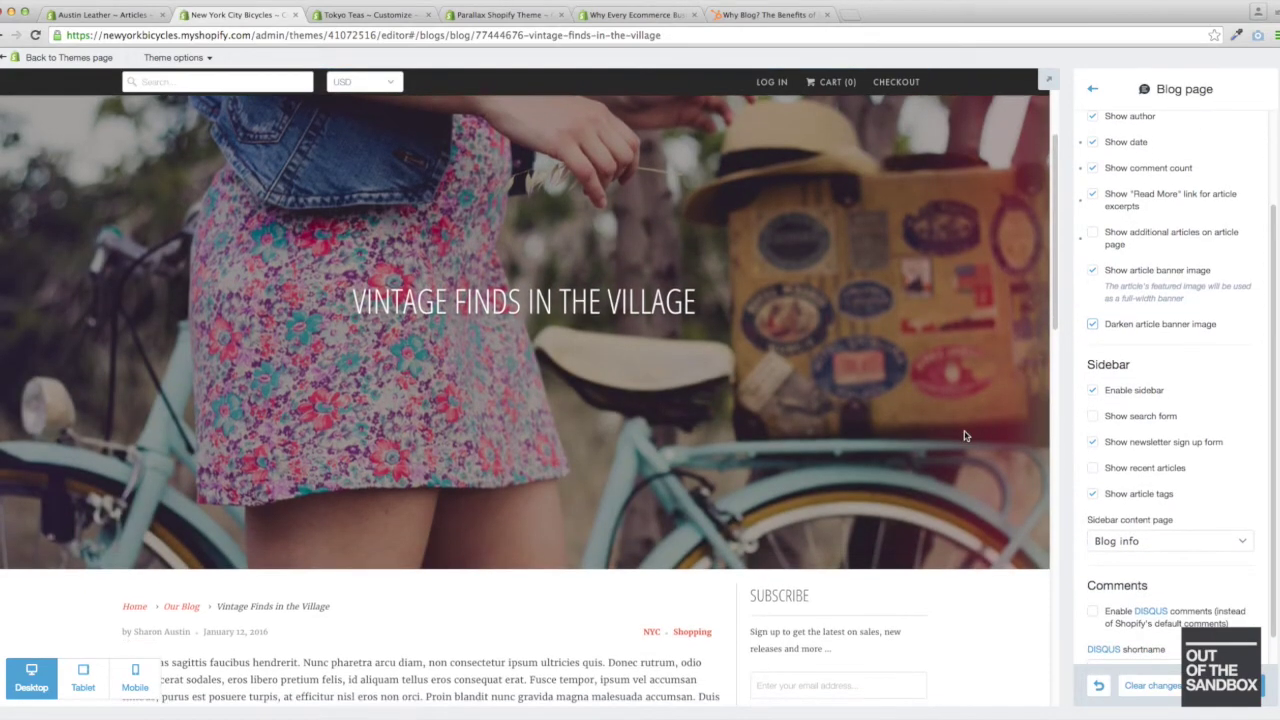
{"action": "scroll", "coordinate": [964, 435], "scroll_direction": "down", "scroll_amount": 5}
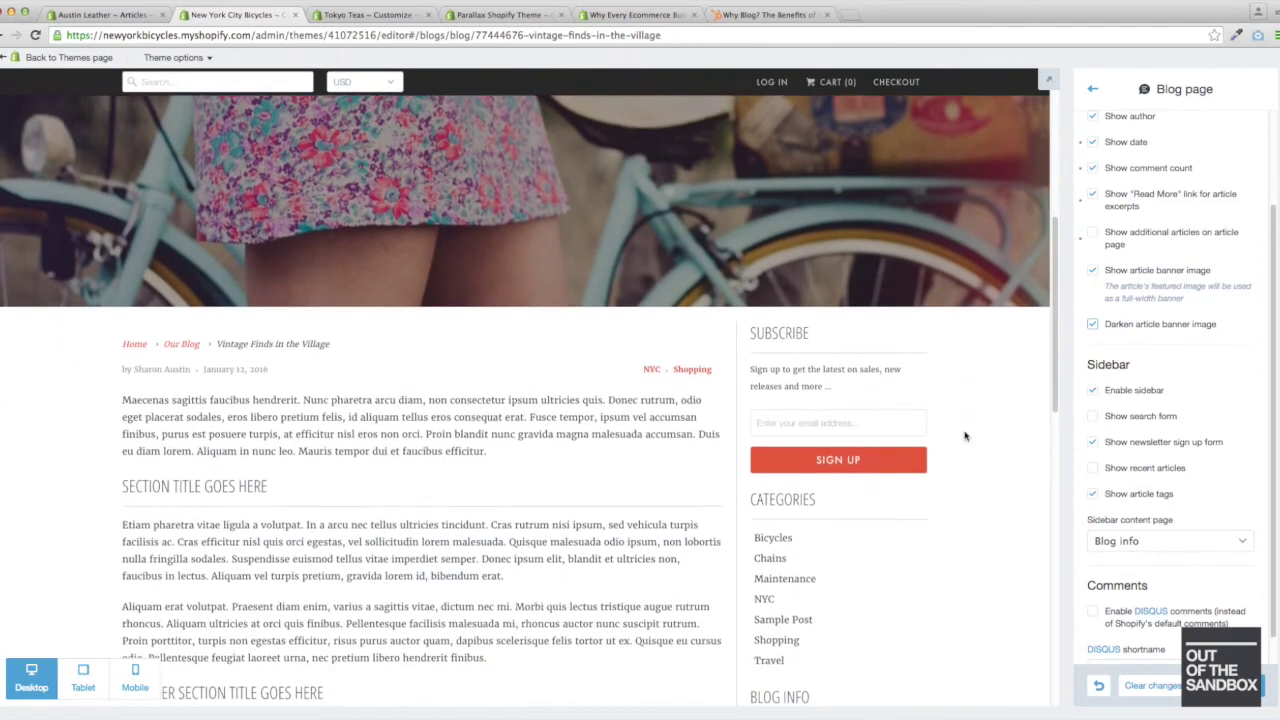
{"action": "scroll", "coordinate": [964, 435], "scroll_direction": "down", "scroll_amount": 2}
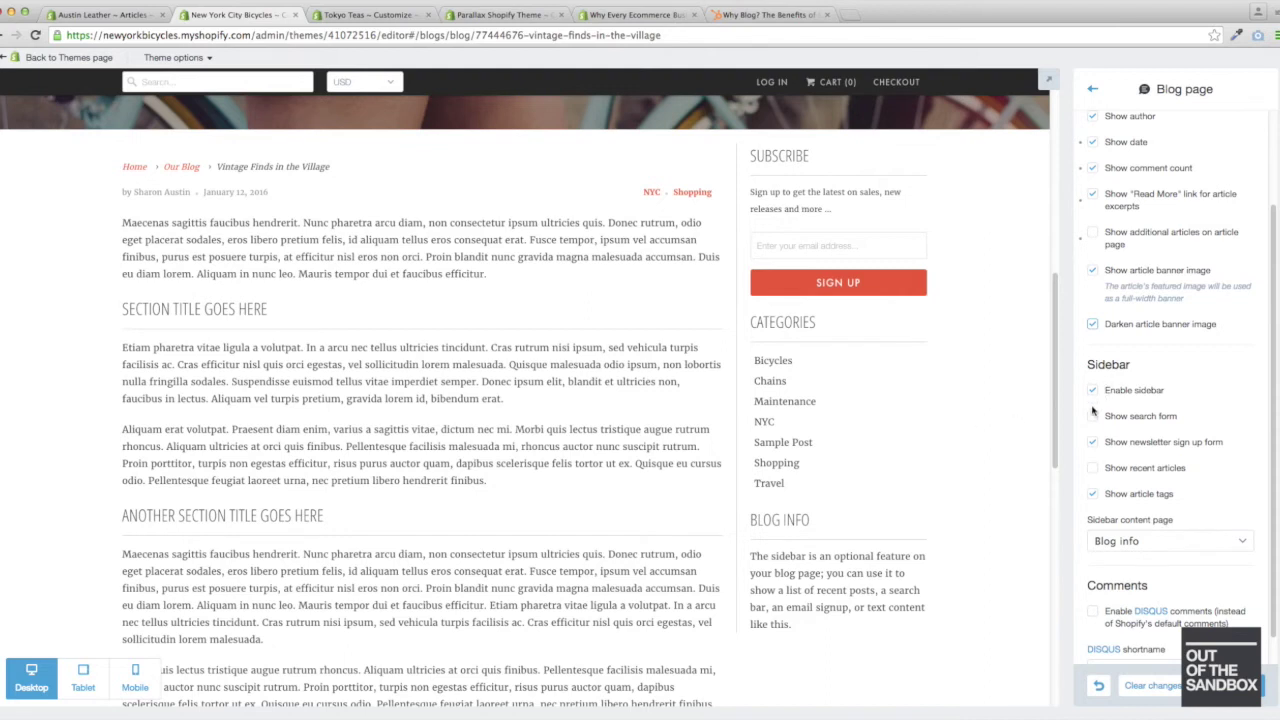
{"action": "left_click", "coordinate": [1093, 418]}
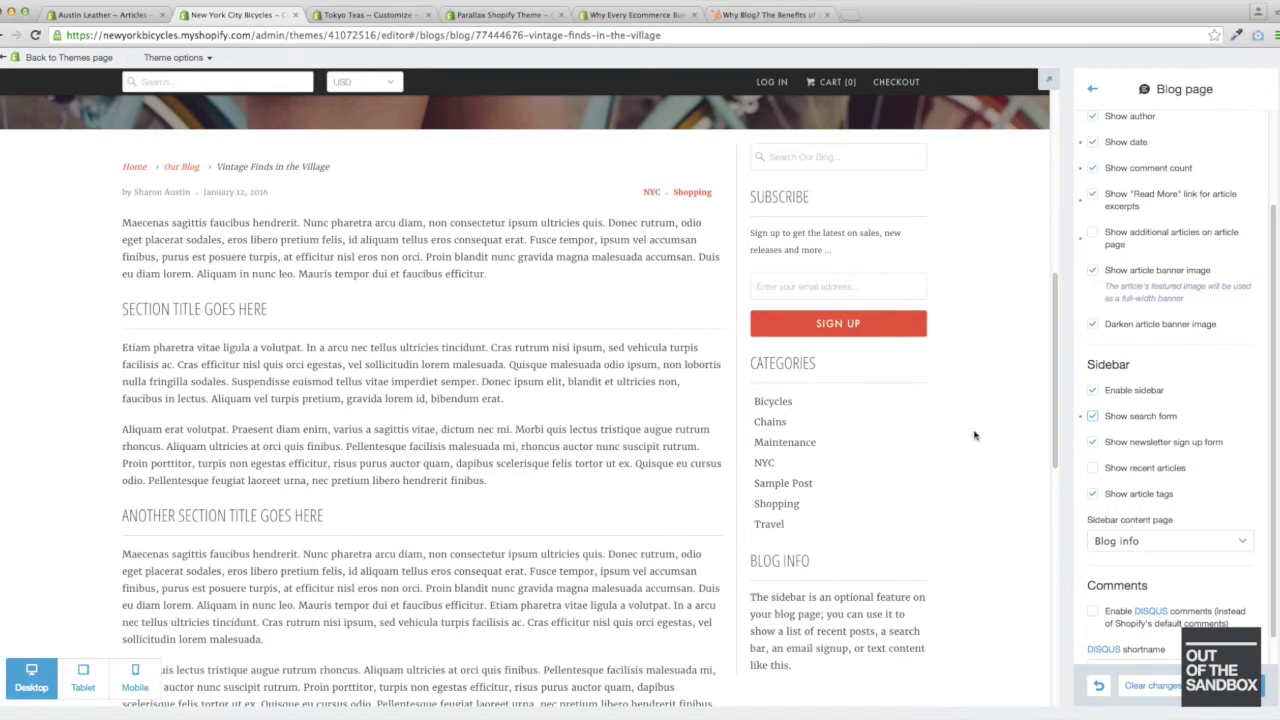
{"action": "left_click", "coordinate": [1092, 468]}
{"action": "scroll", "coordinate": [948, 386], "scroll_direction": "down", "scroll_amount": 5}
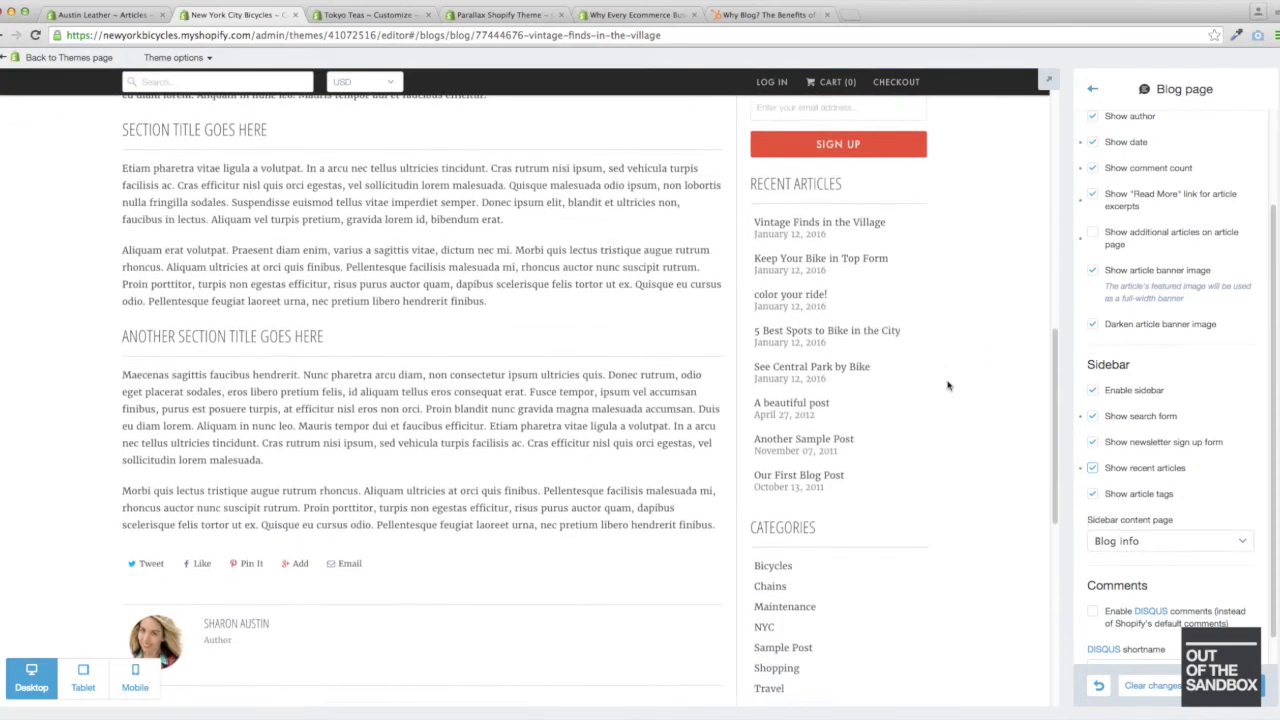
{"action": "scroll", "coordinate": [948, 386], "scroll_direction": "down", "scroll_amount": 5}
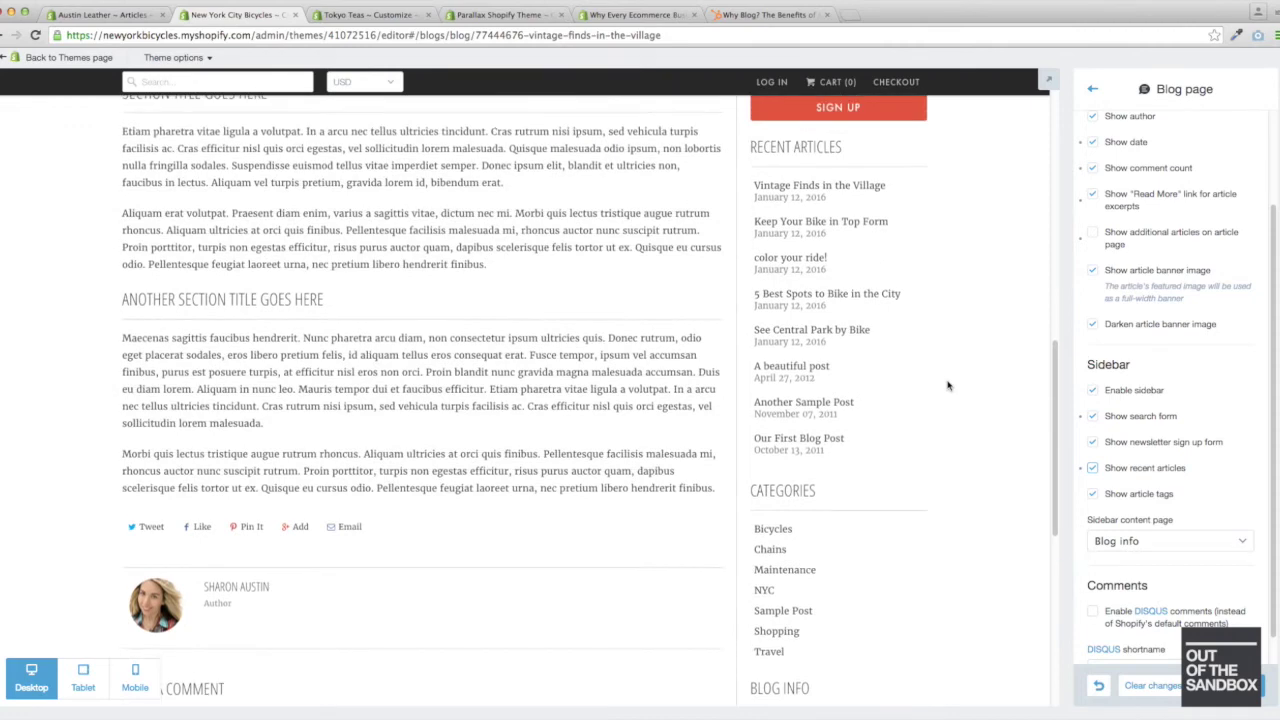
{"action": "scroll", "coordinate": [948, 386], "scroll_direction": "down", "scroll_amount": 2}
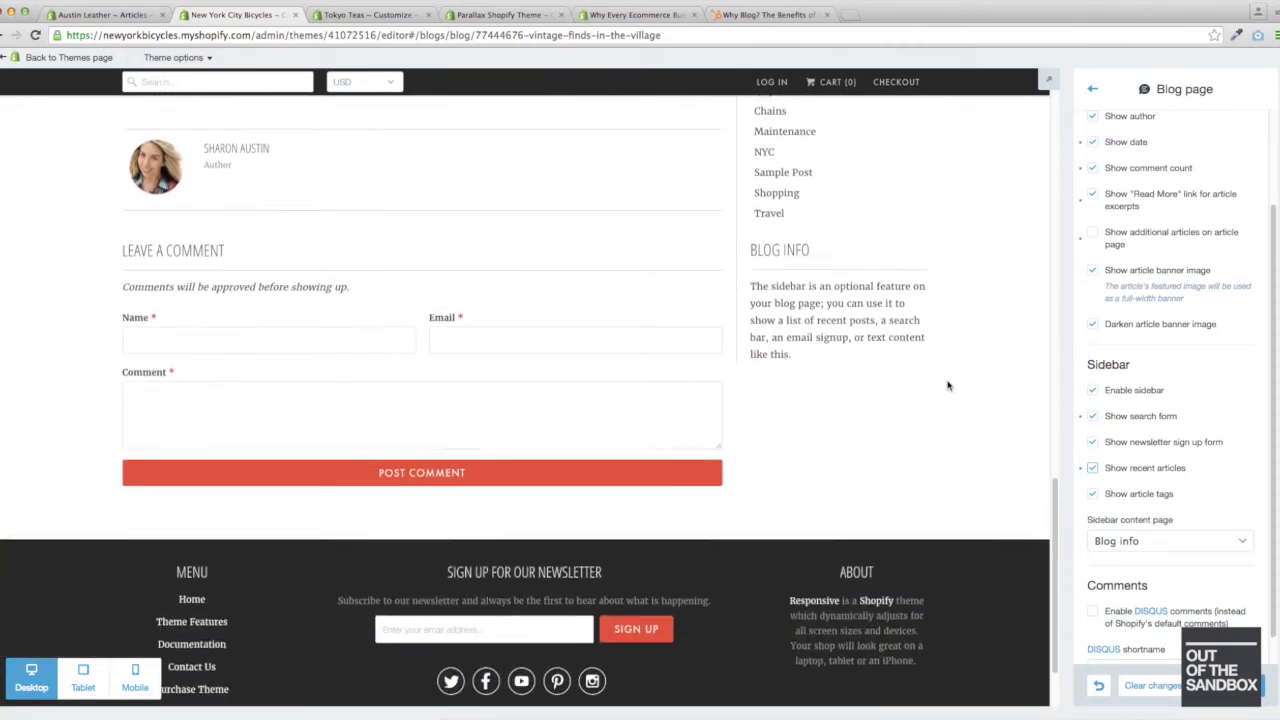
{"action": "scroll", "coordinate": [948, 386], "scroll_direction": "up", "scroll_amount": 10}
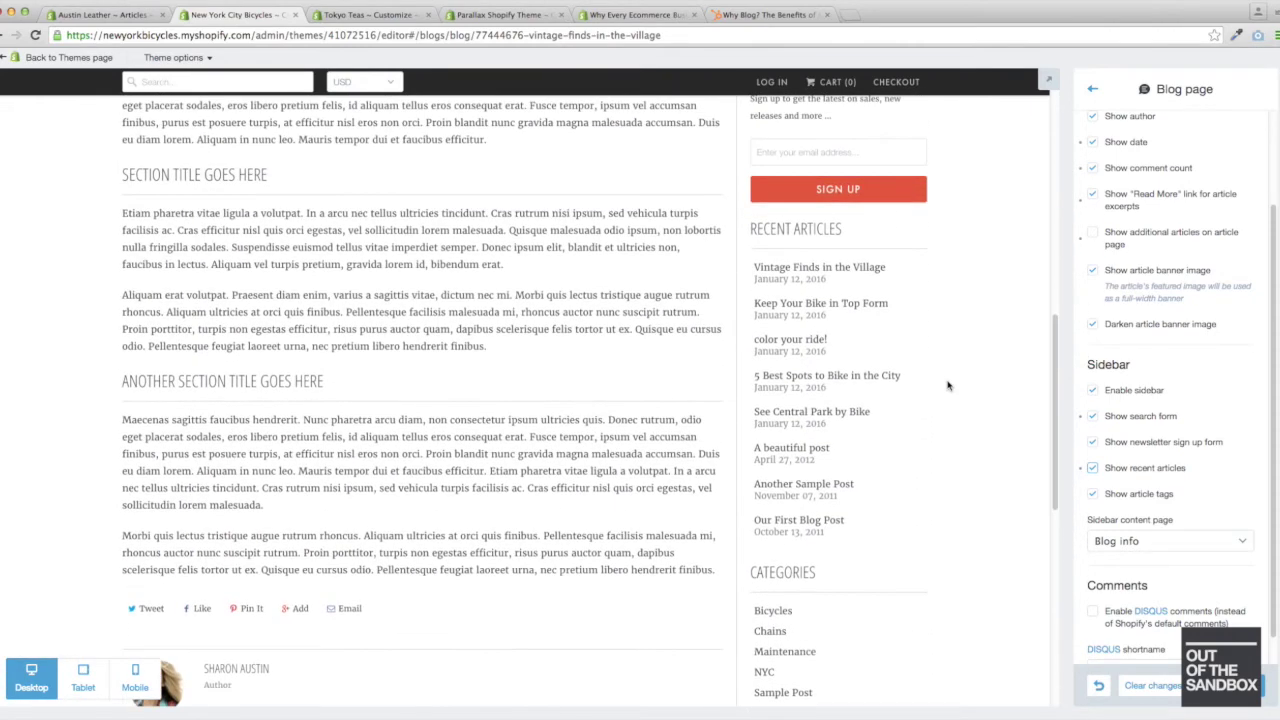
Disable the article tags in the blog sidebar and check the sidebar beside the article.
{"action": "scroll", "coordinate": [1175, 495], "scroll_direction": "down", "scroll_amount": 1}
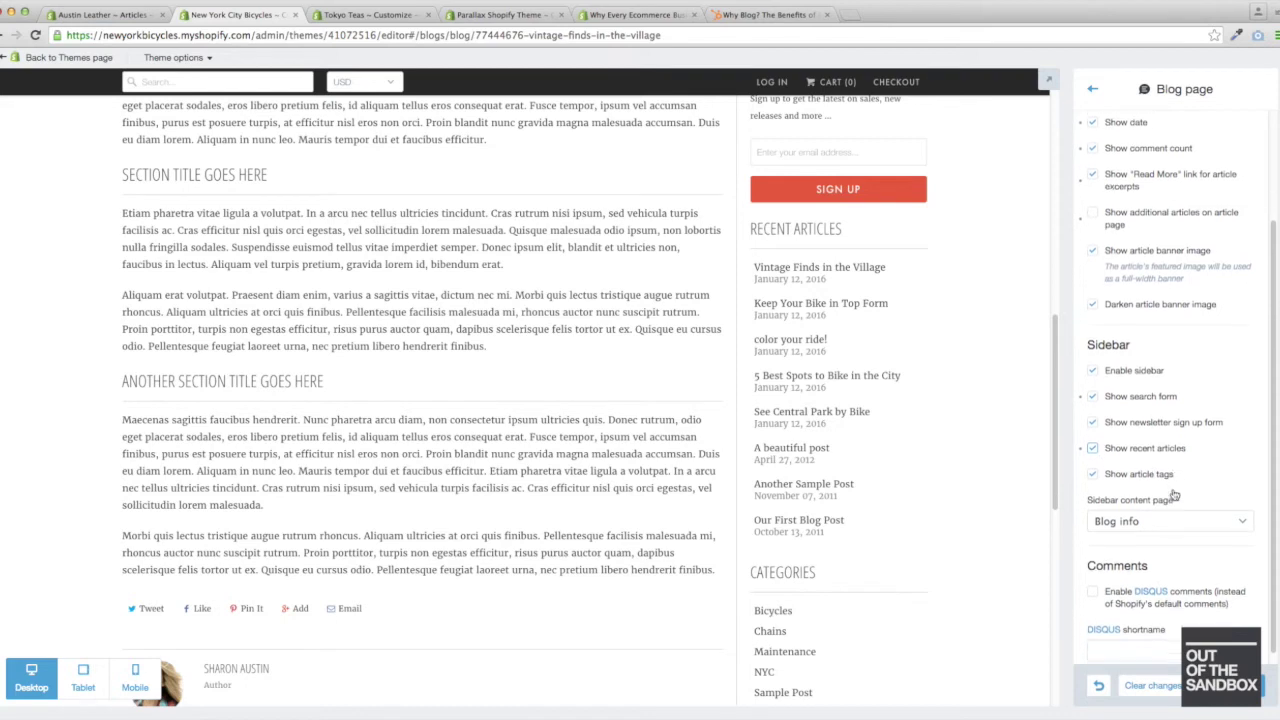
{"action": "left_click", "coordinate": [1091, 475]}
{"action": "scroll", "coordinate": [900, 433], "scroll_direction": "down", "scroll_amount": 3}
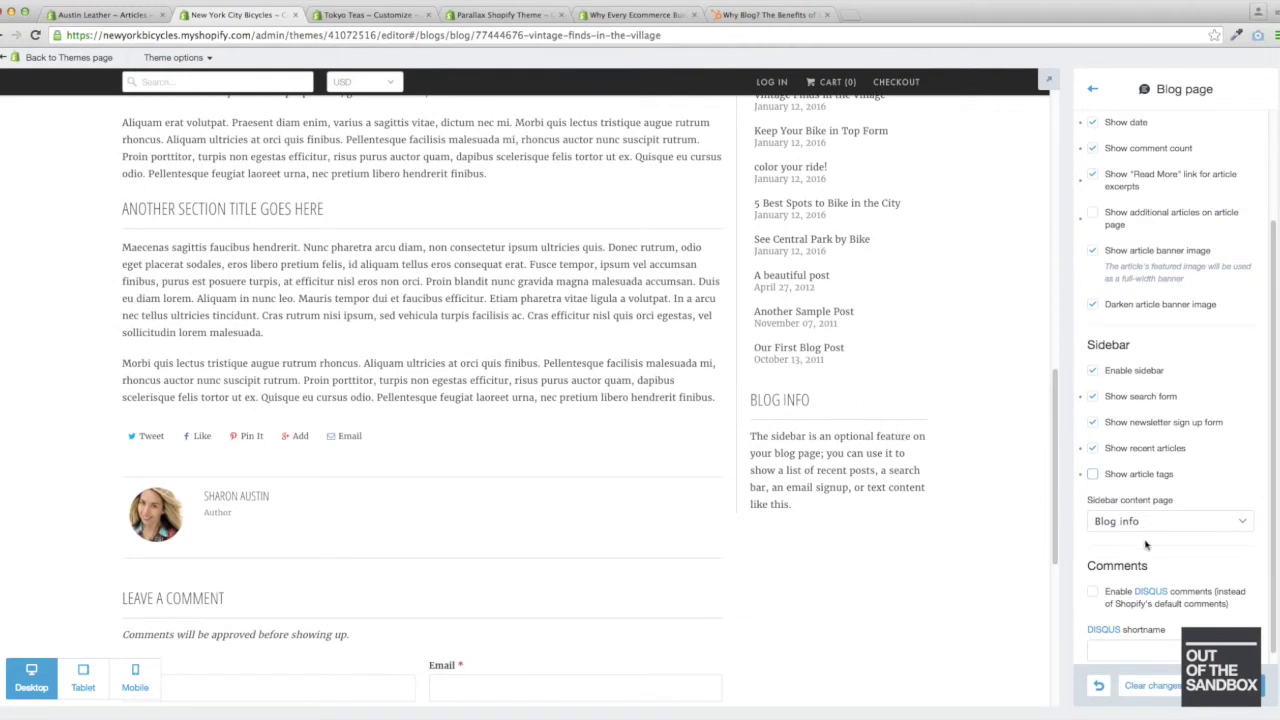
Review the pages available as the sidebar content page, keeping Blog info selected.
{"action": "left_click", "coordinate": [1169, 522]}
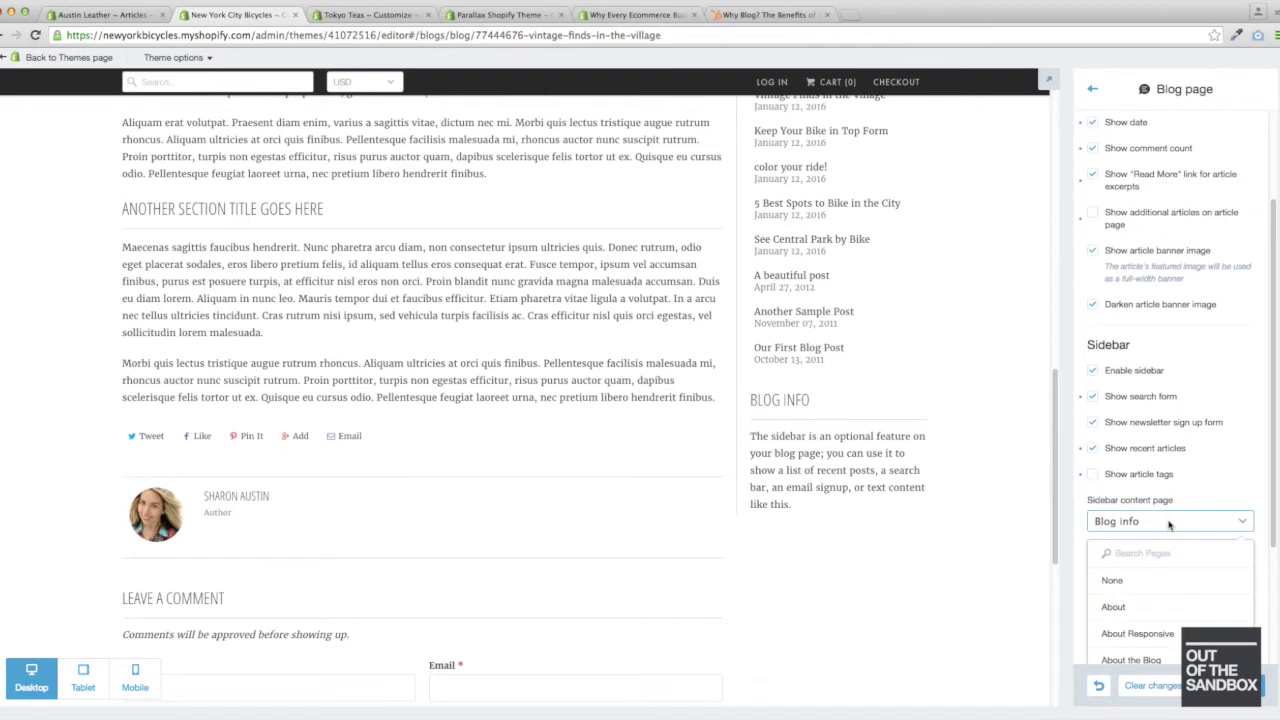
{"action": "scroll", "coordinate": [1169, 522], "scroll_direction": "down", "scroll_amount": 4}
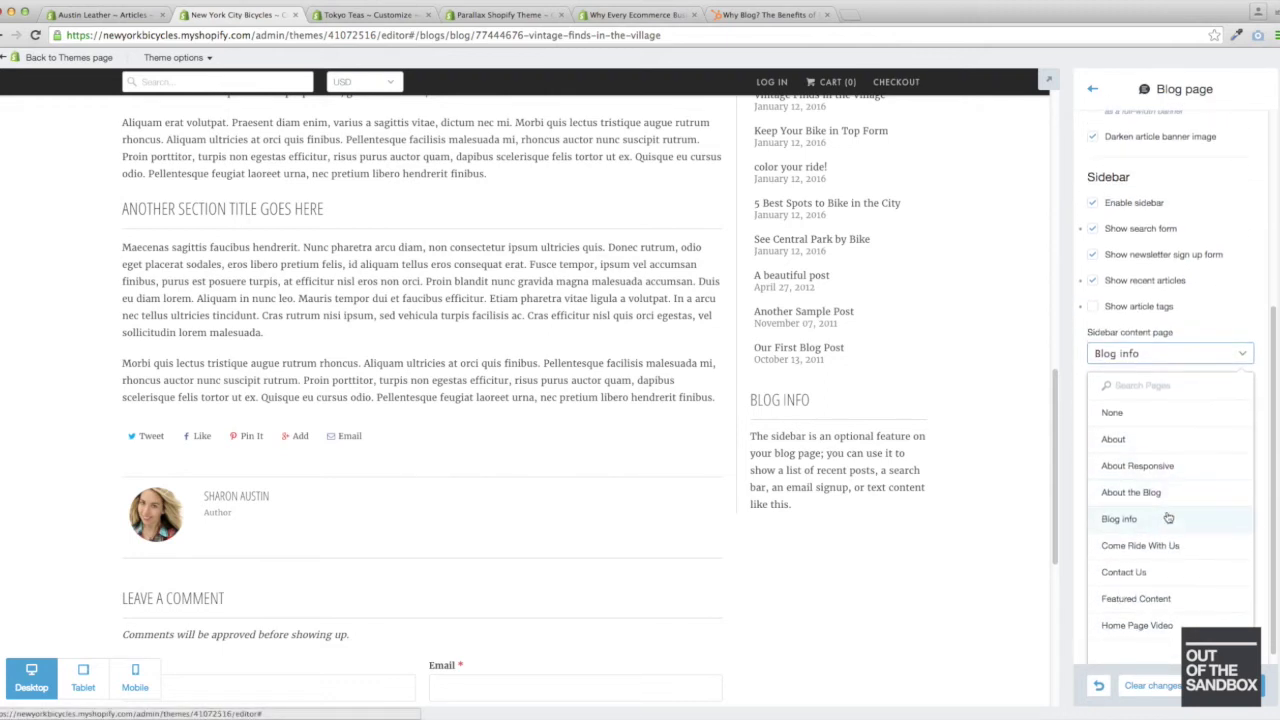
{"action": "scroll", "coordinate": [1215, 287], "scroll_direction": "up", "scroll_amount": 4}
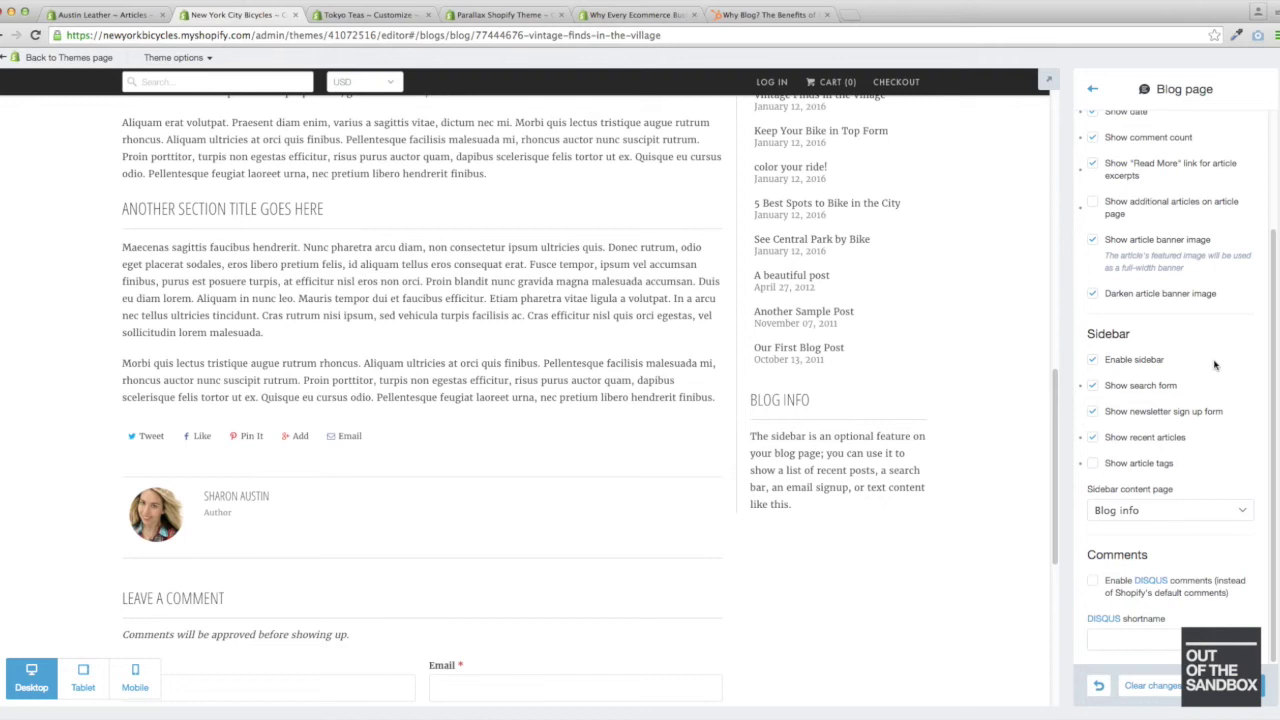
View the Pages list in the Austin Leather admin and return to the New York City Bicycles theme editor.
{"action": "left_click", "coordinate": [87, 14]}
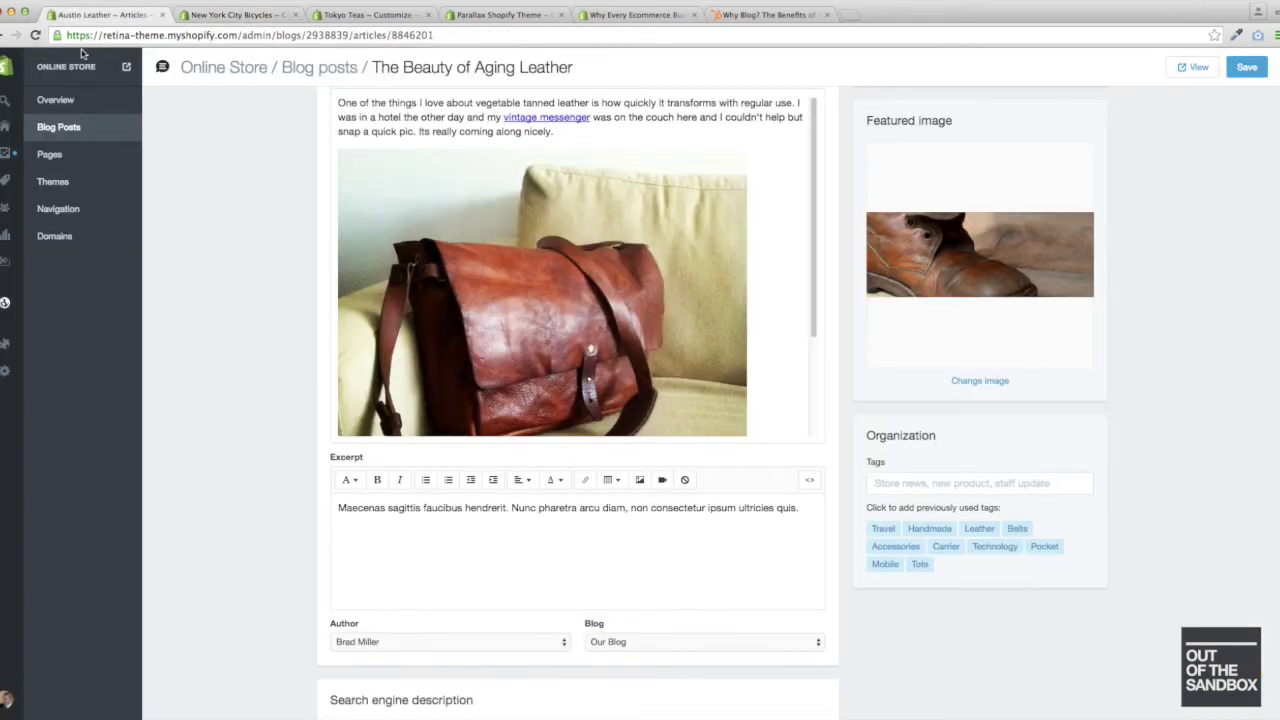
{"action": "left_click", "coordinate": [50, 155]}
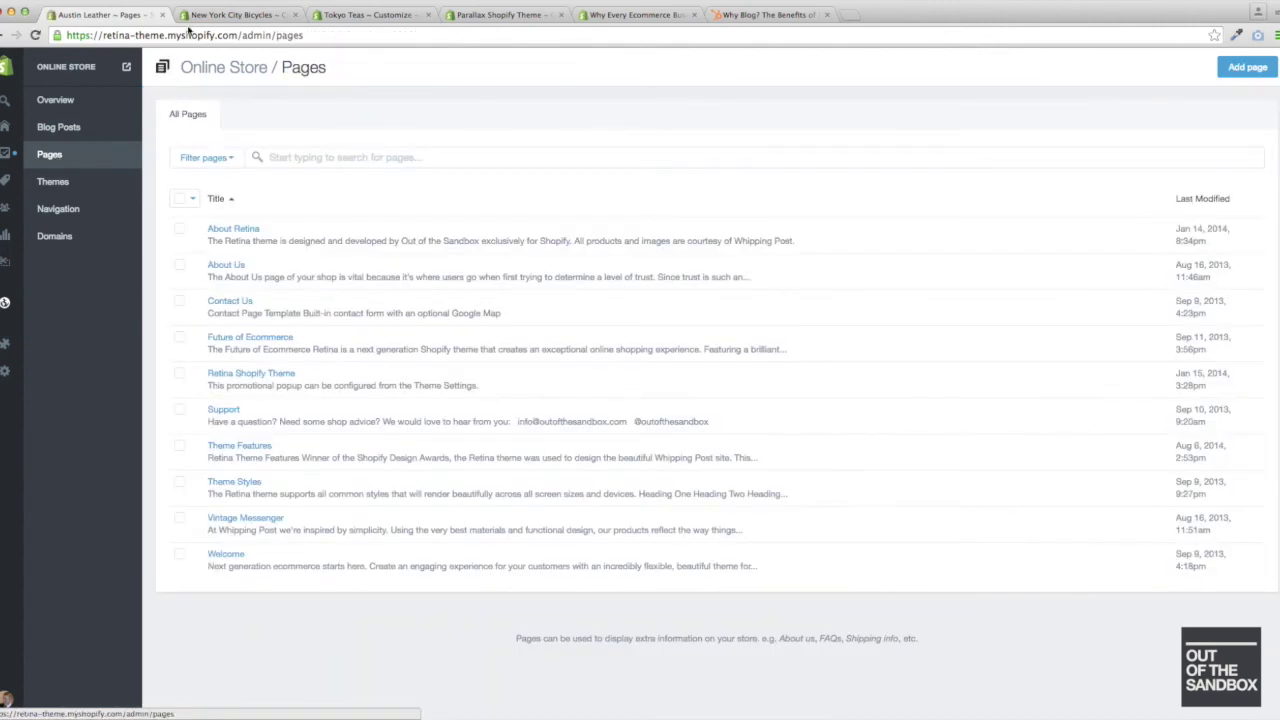
{"action": "left_click", "coordinate": [222, 14]}
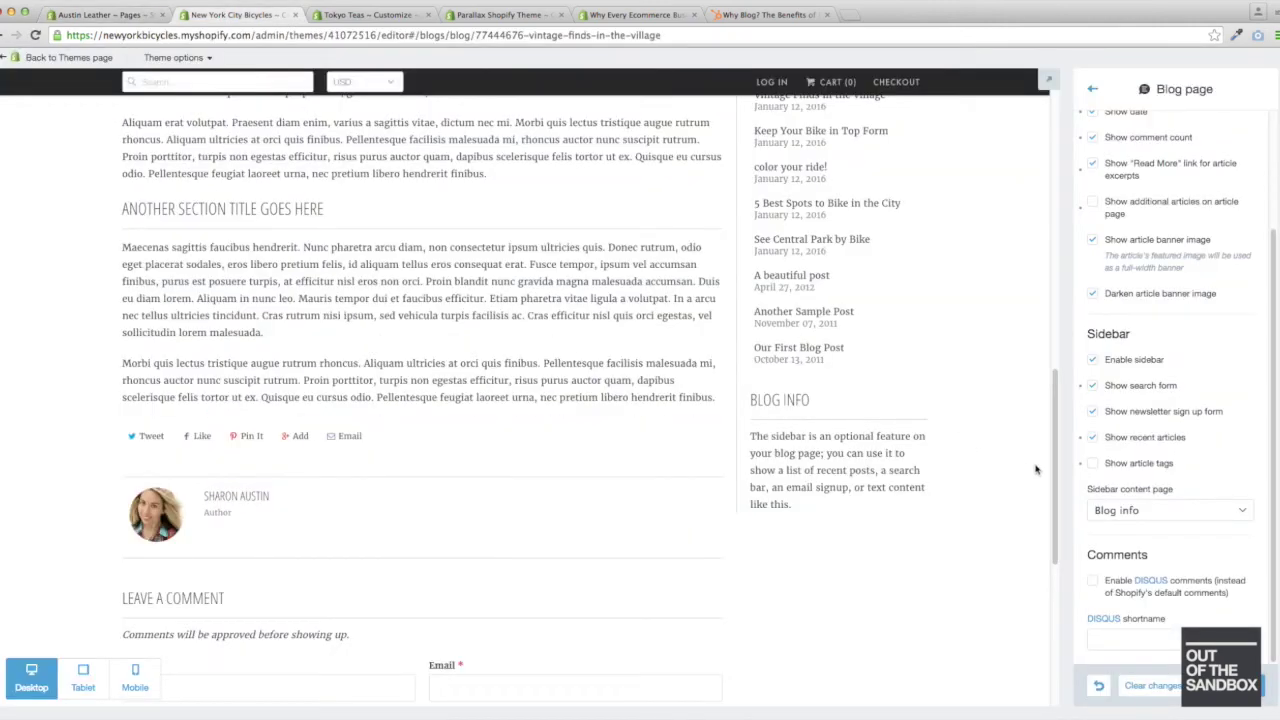
Look over the Blog page settings and article preview once more, and switch to the Parallax theme's Blog page settings.
{"action": "scroll", "coordinate": [988, 463], "scroll_direction": "down", "scroll_amount": 1}
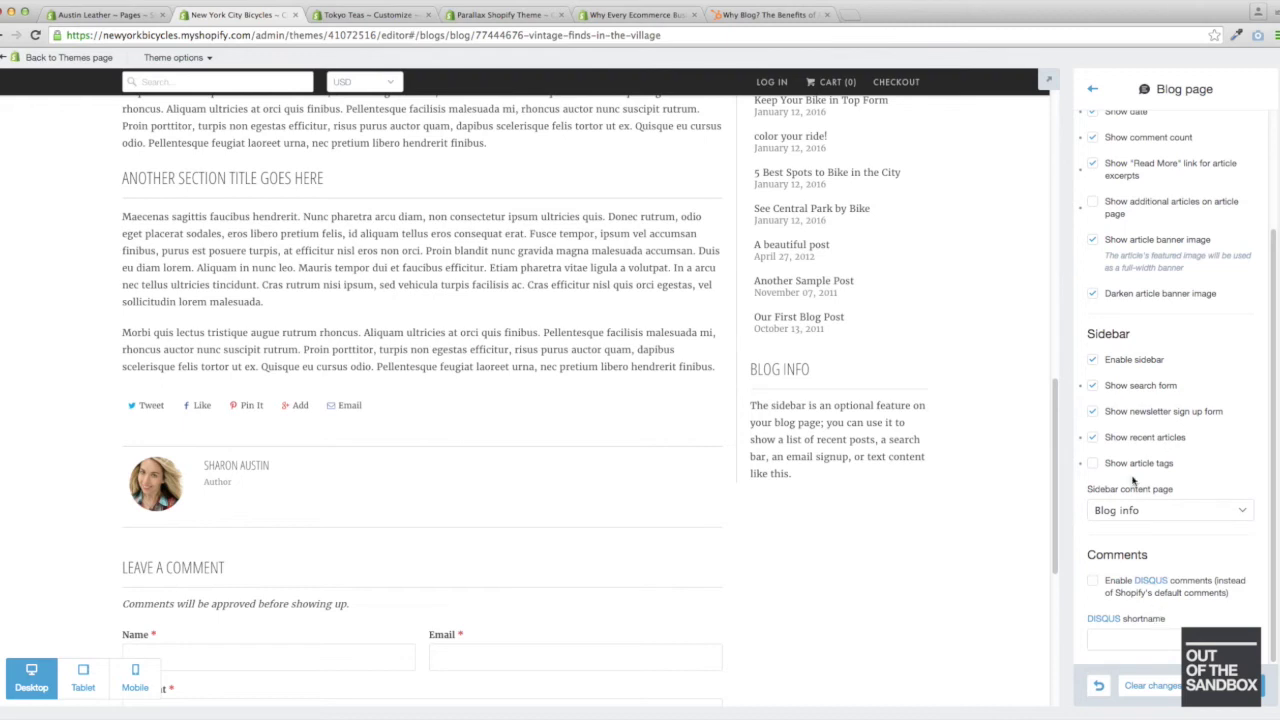
{"action": "scroll", "coordinate": [1135, 488], "scroll_direction": "up", "scroll_amount": 3}
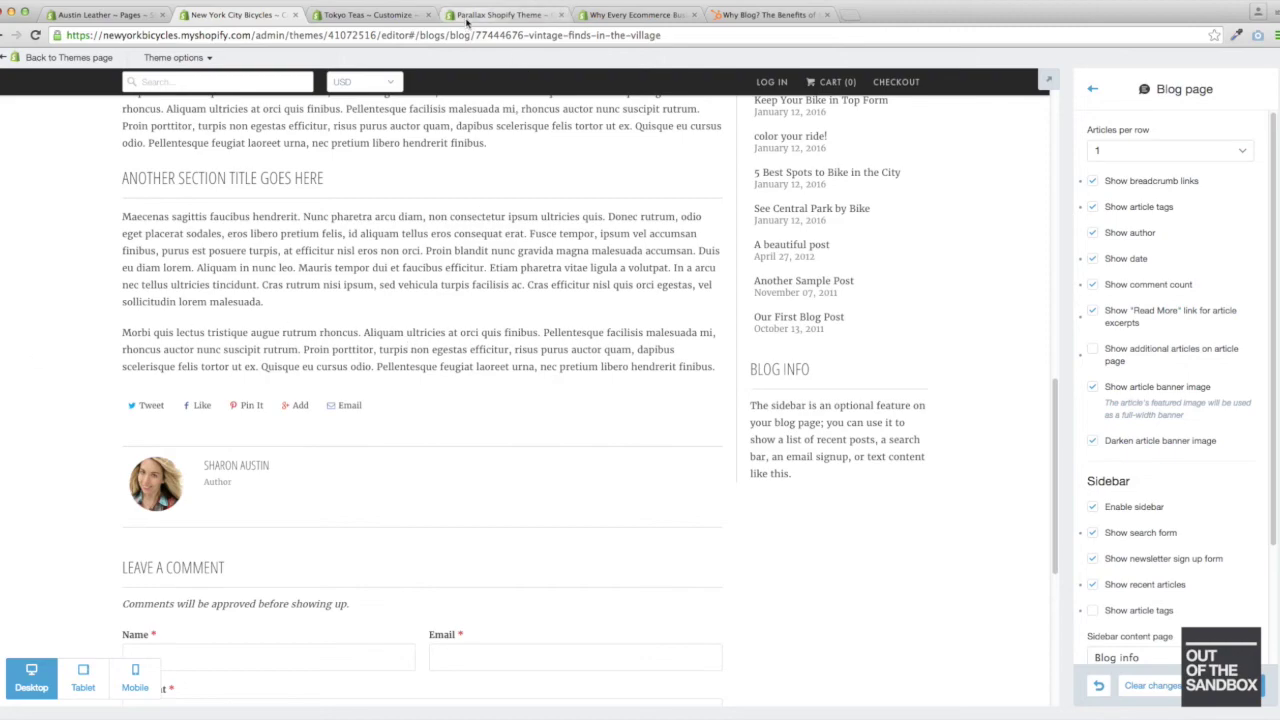
{"action": "scroll", "coordinate": [427, 244], "scroll_direction": "down", "scroll_amount": 3}
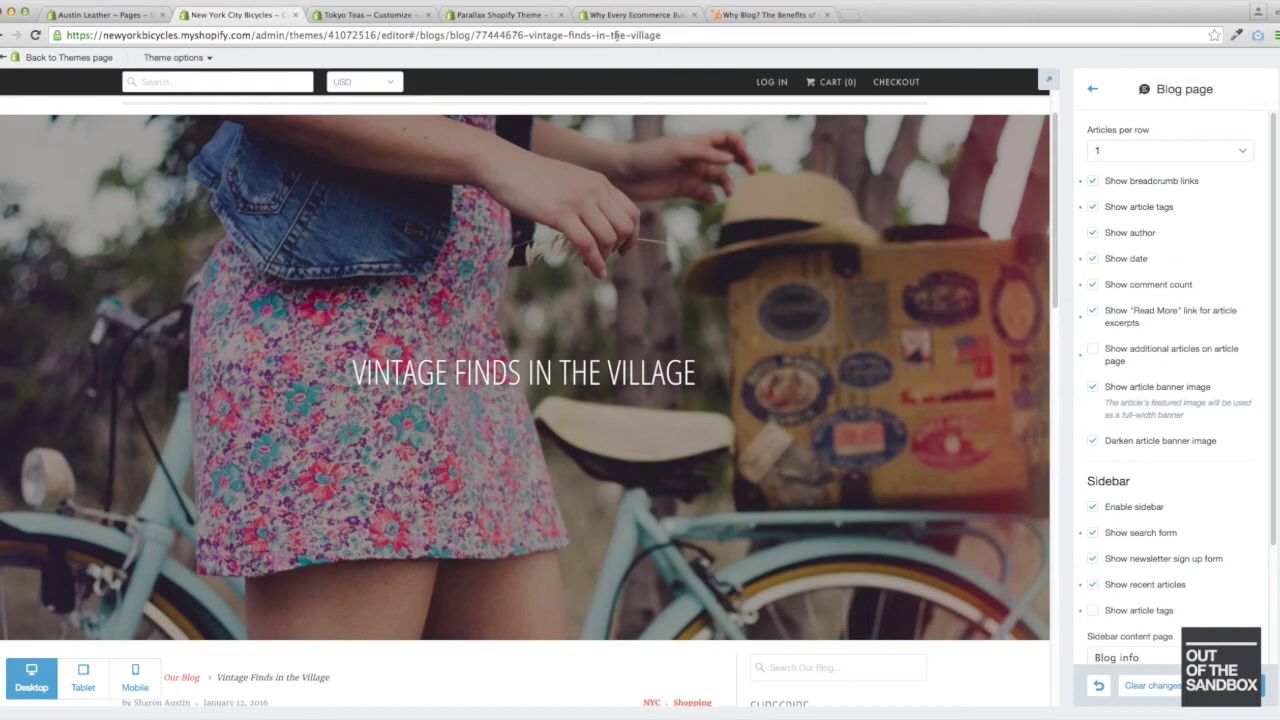
{"action": "left_click", "coordinate": [520, 15]}
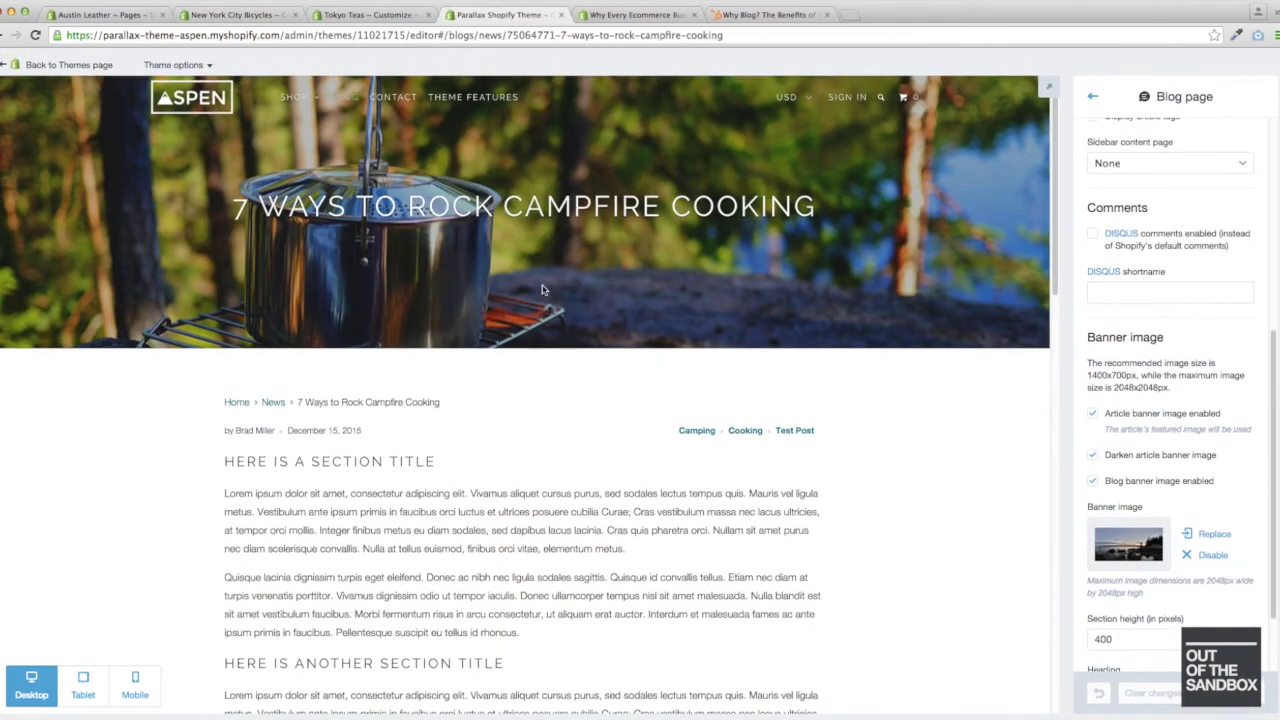
Review the sidebar, comments and banner image options in the Parallax theme's Blog page settings.
{"action": "scroll", "coordinate": [1155, 345], "scroll_direction": "down", "scroll_amount": 2}
{"action": "scroll", "coordinate": [1154, 346], "scroll_direction": "up", "scroll_amount": 2}
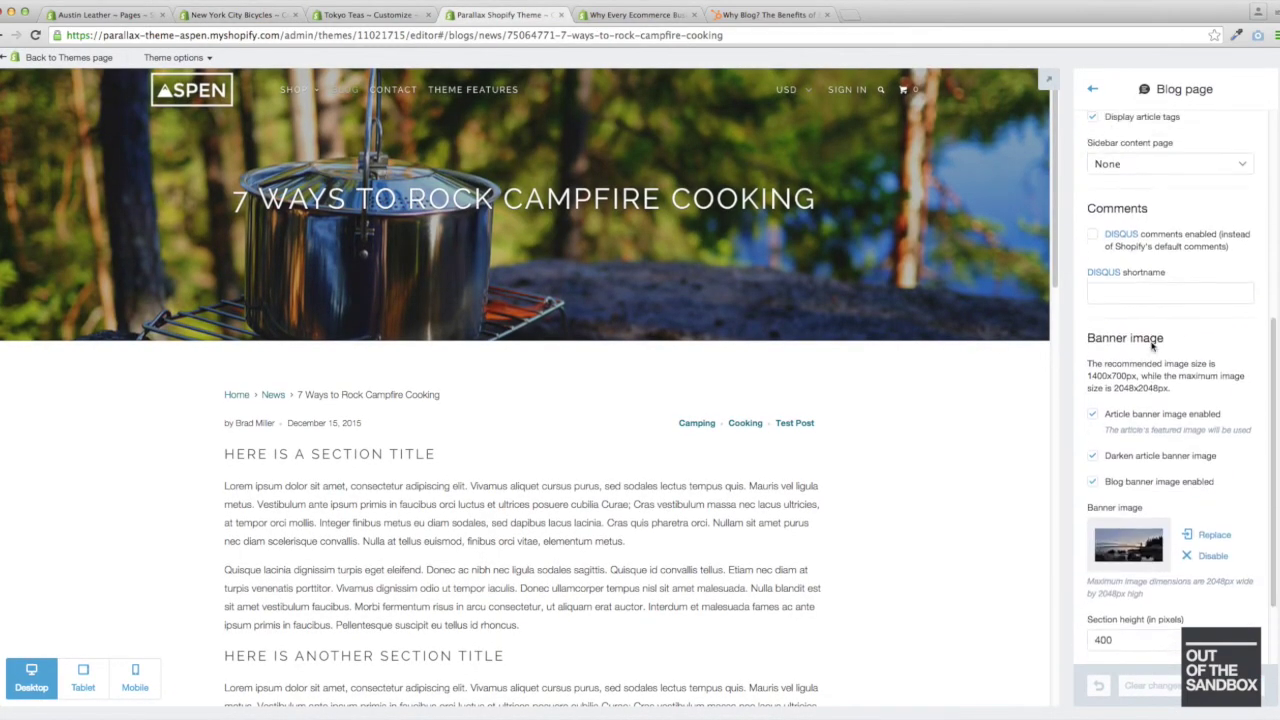
{"action": "scroll", "coordinate": [1155, 345], "scroll_direction": "up", "scroll_amount": 3}
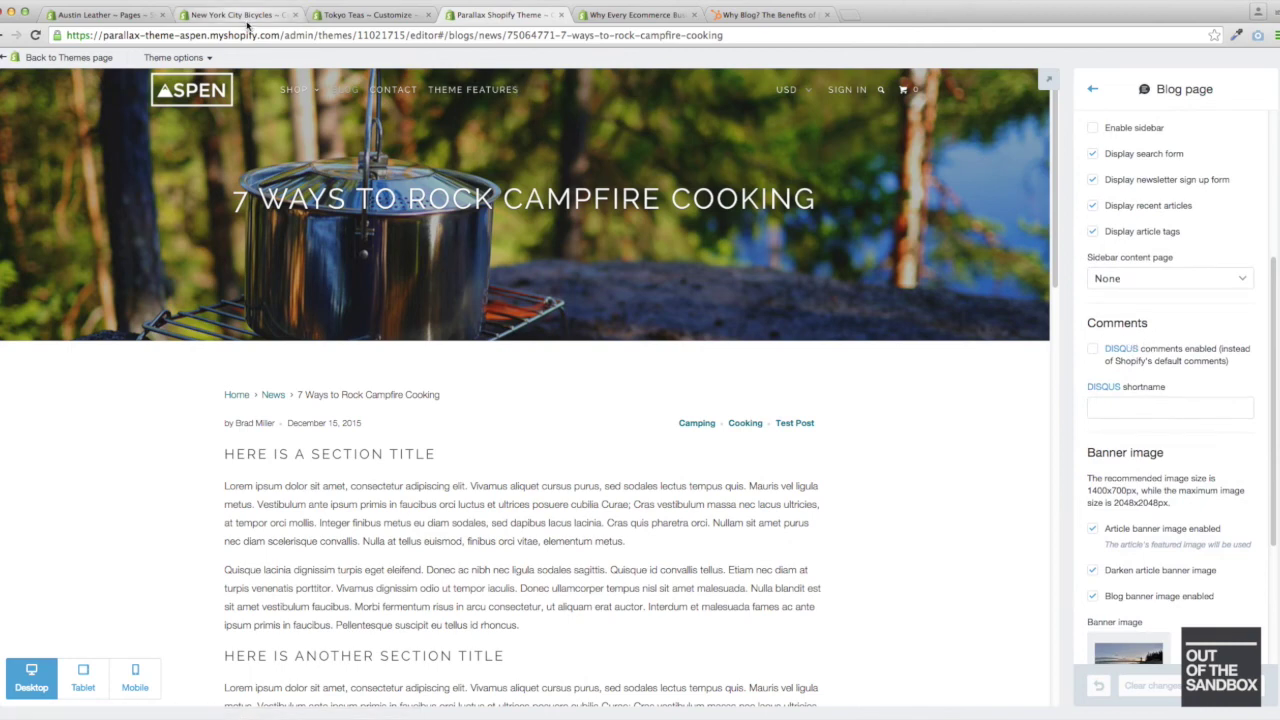
Switch to the Tokyo Teas theme editor and look over the article preview with its full-width banner image.
{"action": "left_click", "coordinate": [356, 16]}
{"action": "scroll", "coordinate": [217, 233], "scroll_direction": "down", "scroll_amount": 3}
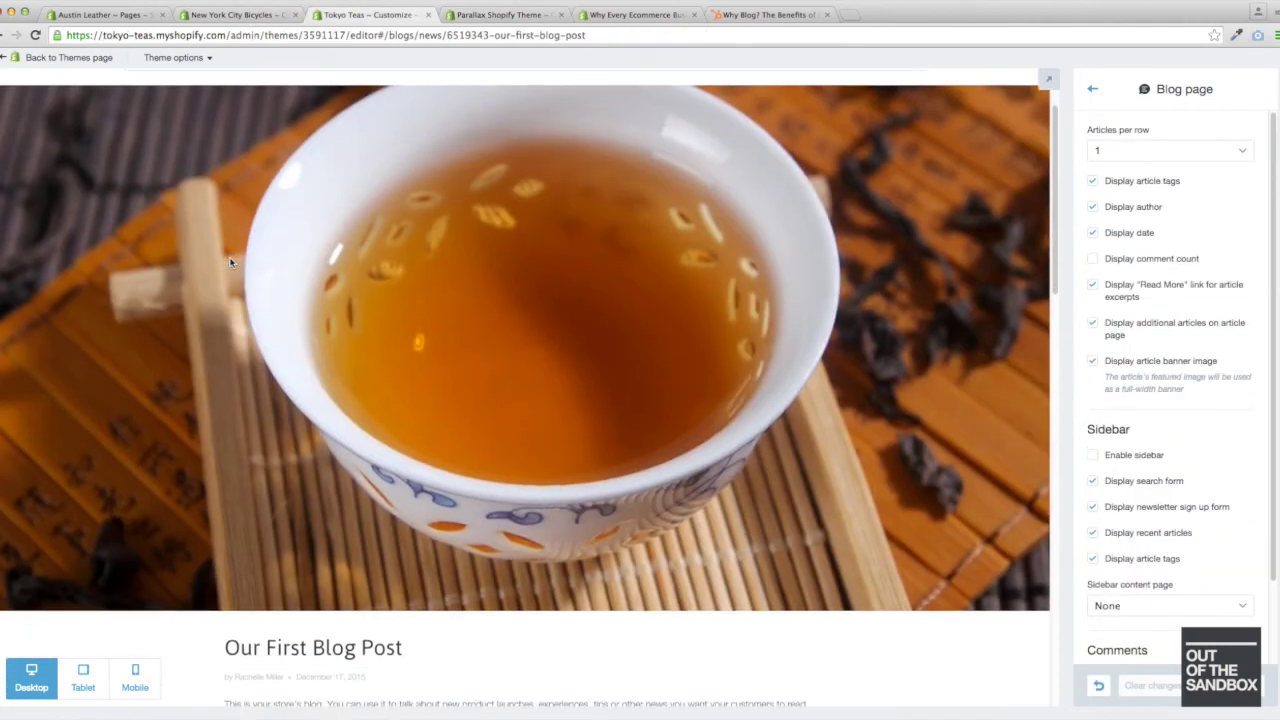
{"action": "scroll", "coordinate": [225, 250], "scroll_direction": "up", "scroll_amount": 5}
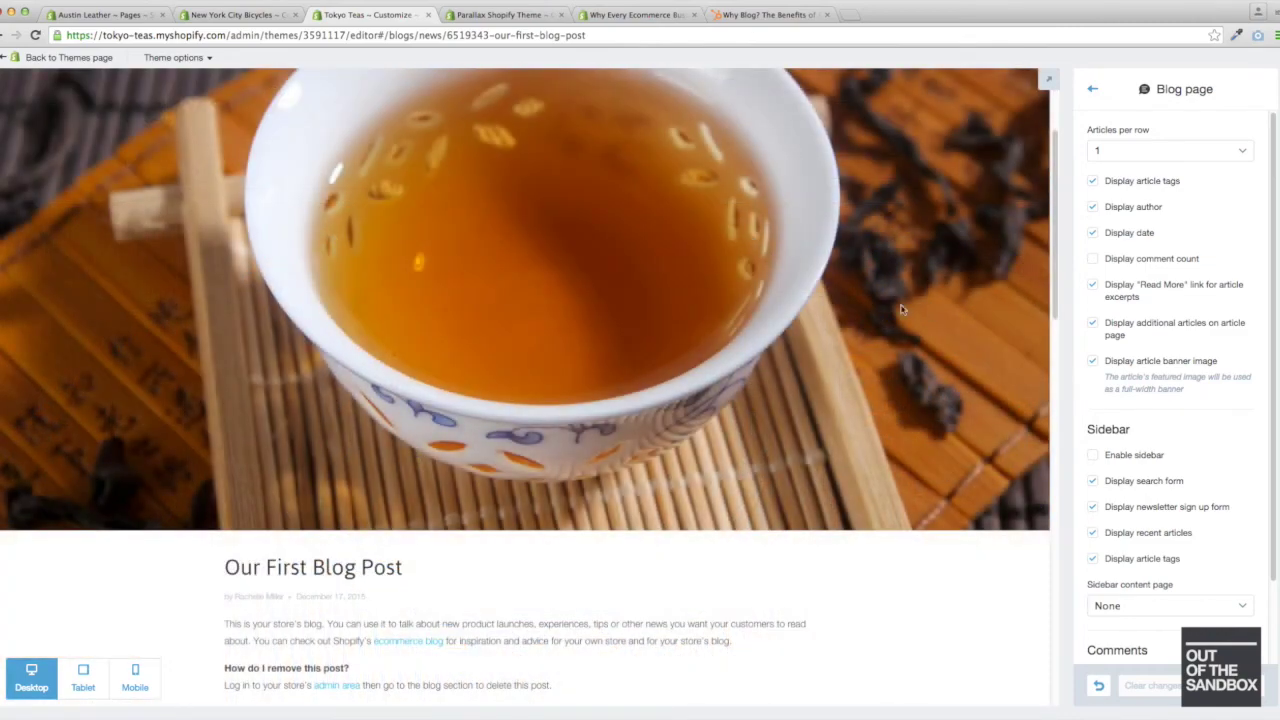
{"action": "scroll", "coordinate": [355, 184], "scroll_direction": "up", "scroll_amount": 3}
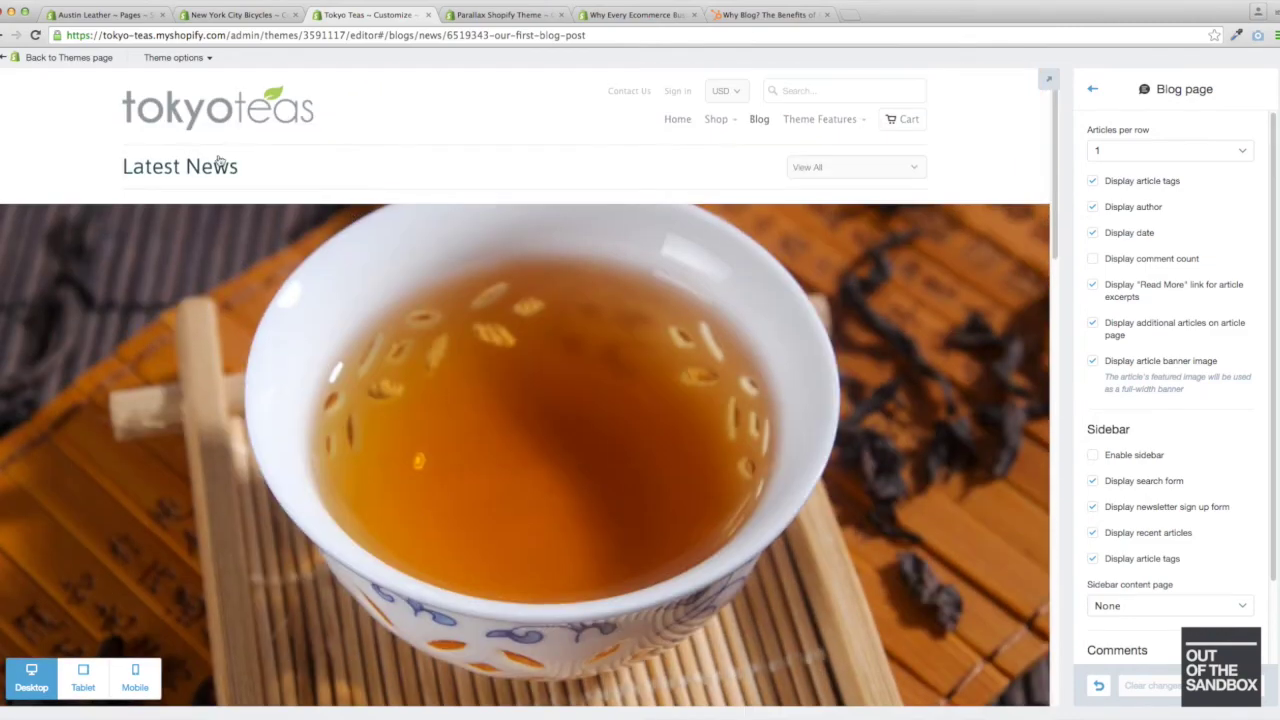
Load the Tokyo Teas home page in the preview and view its Latest News section of blog articles.
{"action": "left_click", "coordinate": [219, 117]}
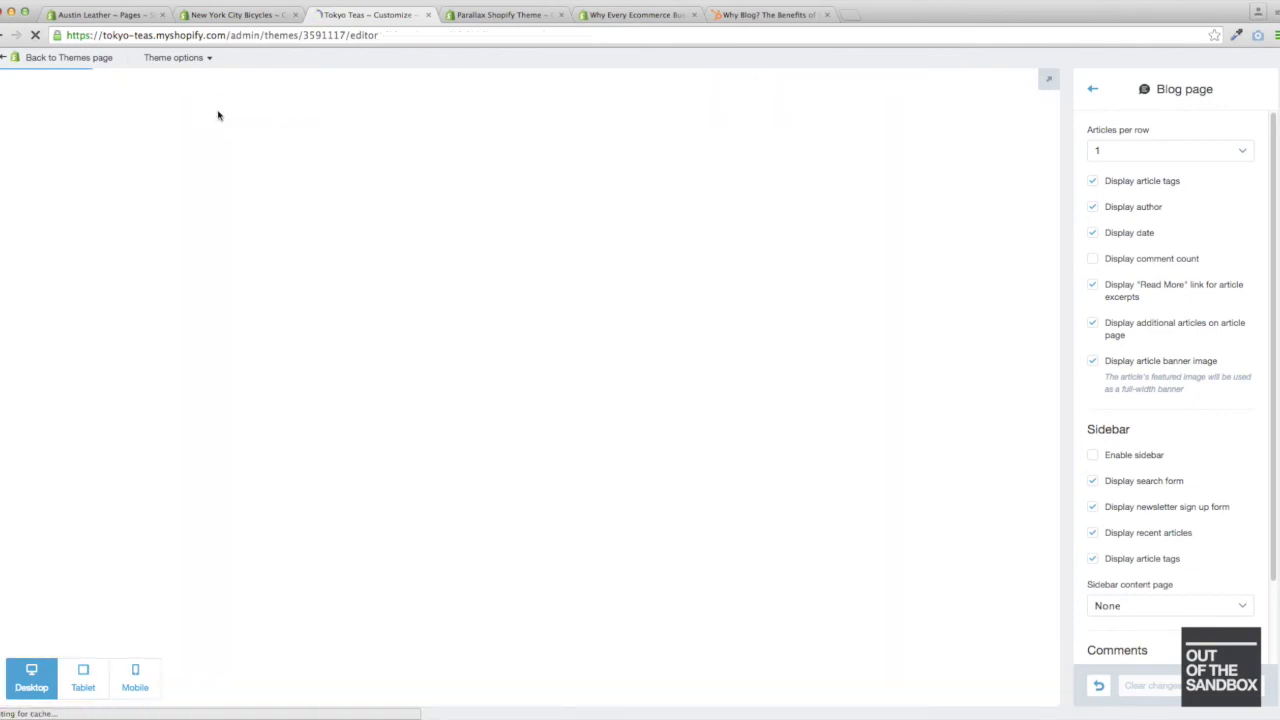
{"action": "scroll", "coordinate": [240, 198], "scroll_direction": "down", "scroll_amount": 3}
{"action": "scroll", "coordinate": [240, 198], "scroll_direction": "down", "scroll_amount": 5}
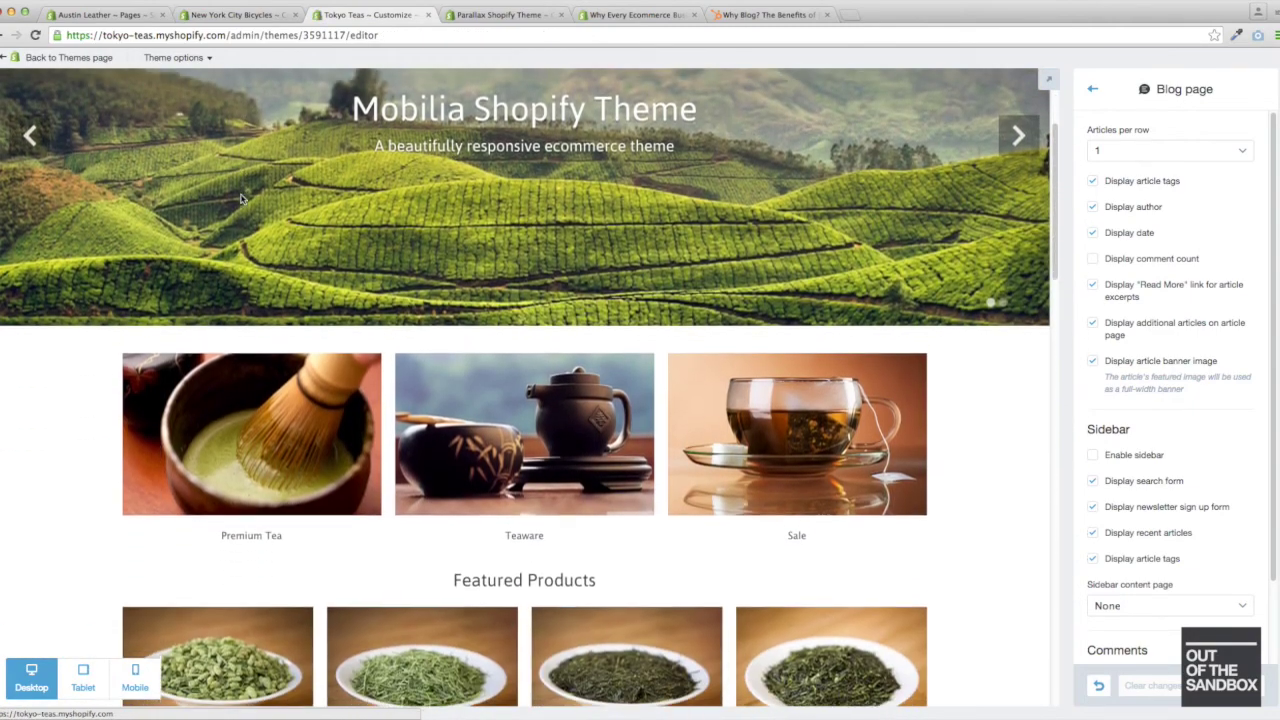
{"action": "scroll", "coordinate": [242, 201], "scroll_direction": "down", "scroll_amount": 10}
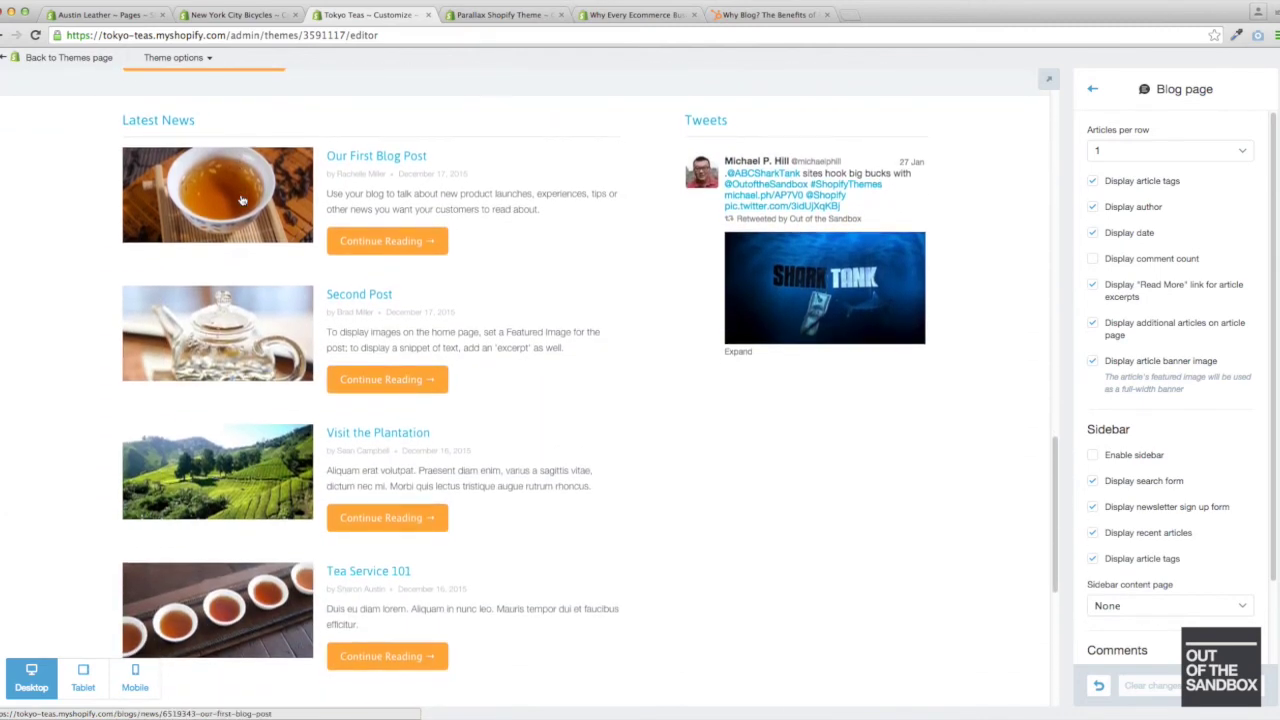
{"action": "scroll", "coordinate": [245, 203], "scroll_direction": "up", "scroll_amount": 1}
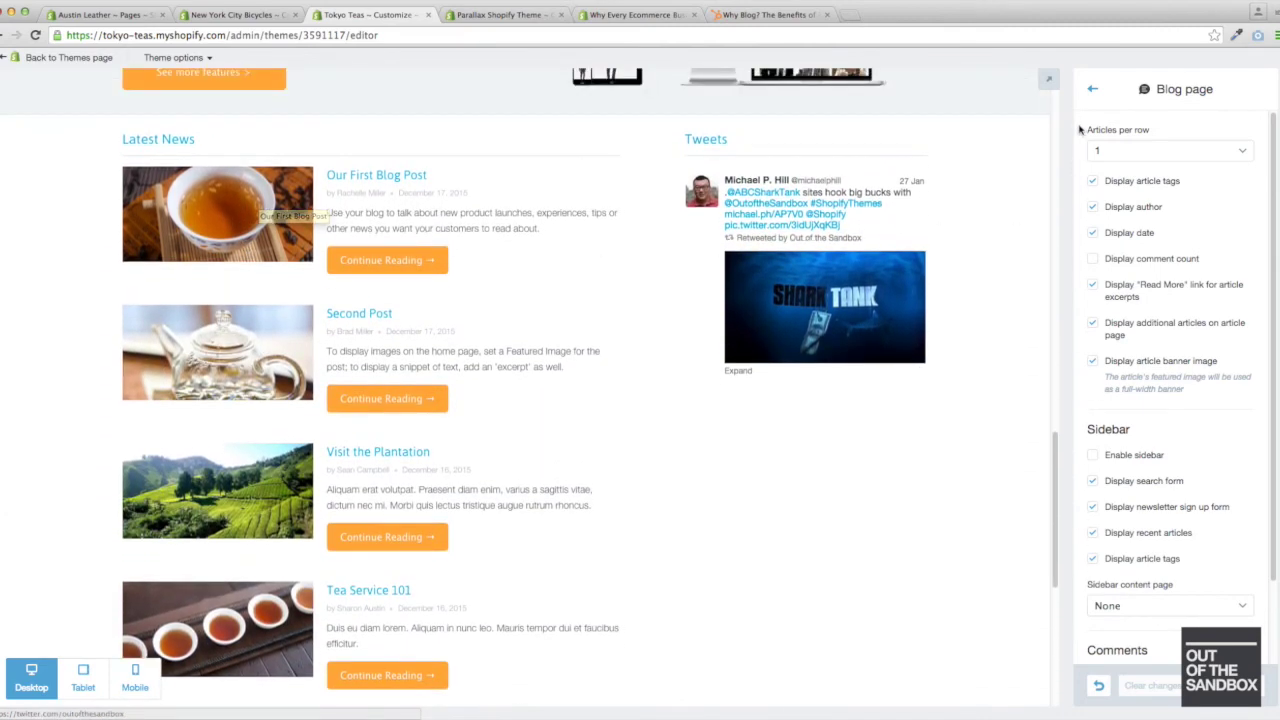
Open the theme's Home page settings and review the Blog articles options.
{"action": "left_click", "coordinate": [1092, 88]}
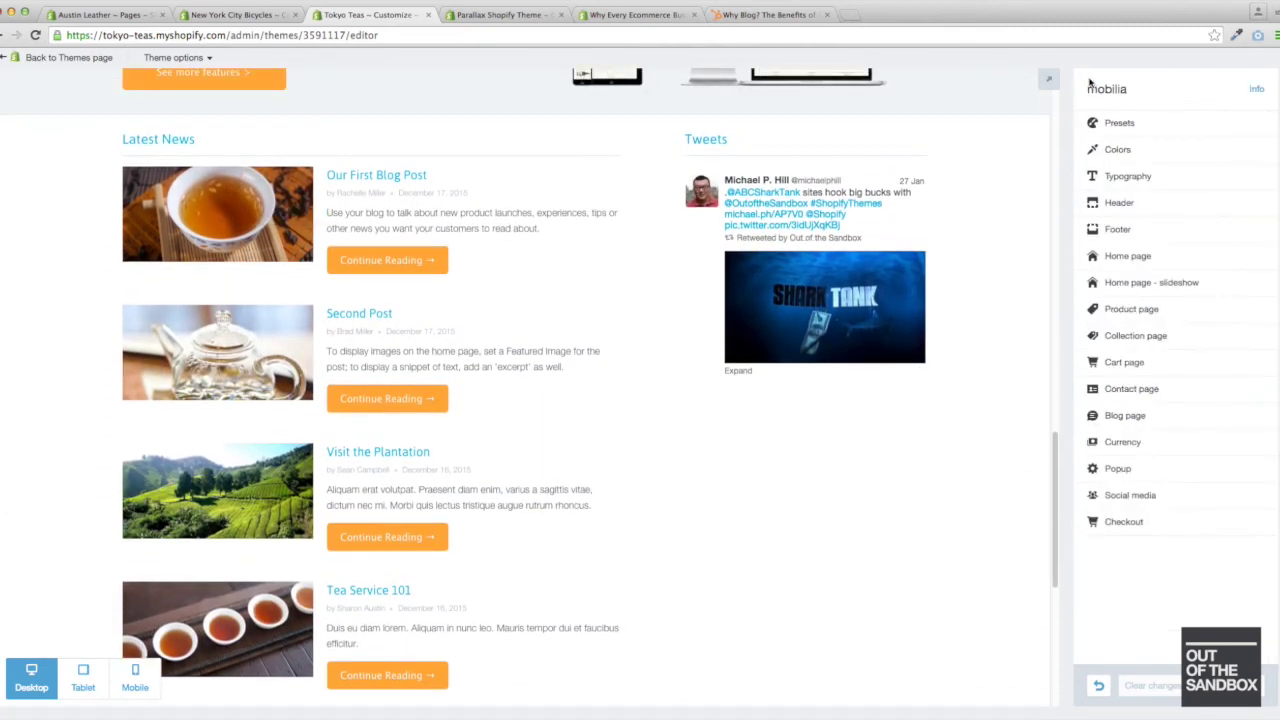
{"action": "left_click", "coordinate": [1138, 257]}
{"action": "scroll", "coordinate": [1140, 255], "scroll_direction": "down", "scroll_amount": 8}
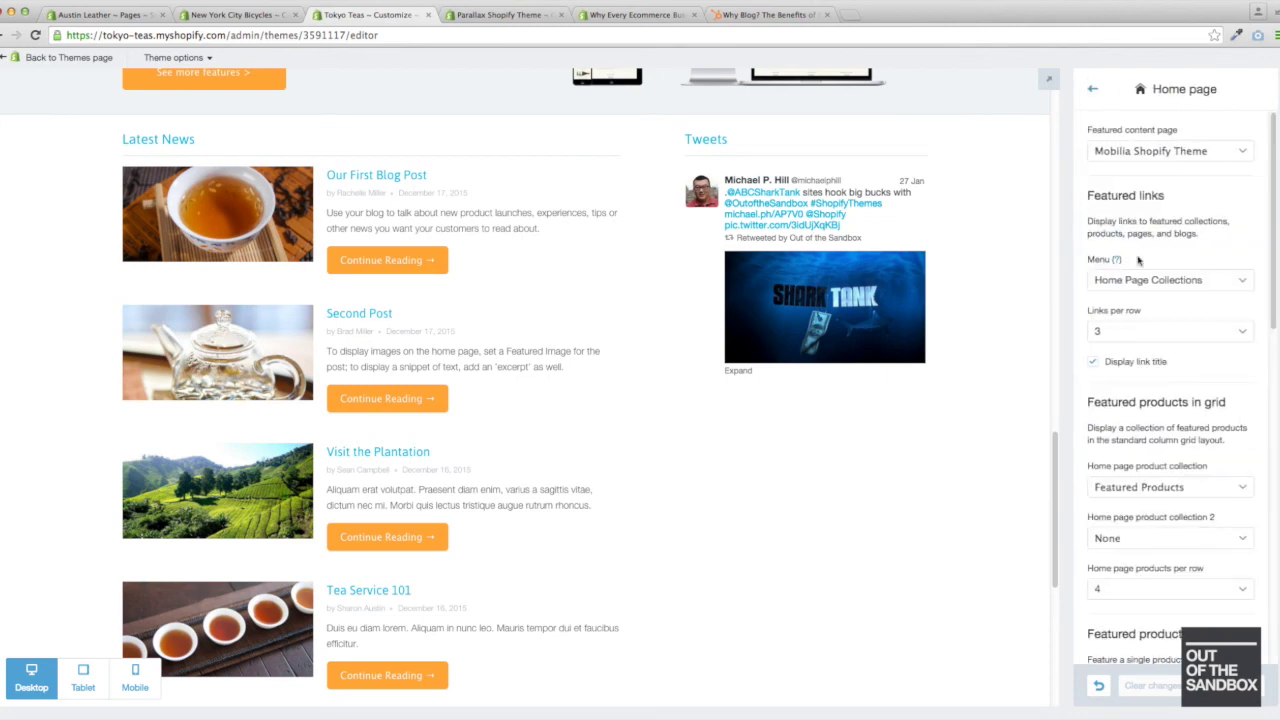
{"action": "scroll", "coordinate": [1143, 244], "scroll_direction": "down", "scroll_amount": 4}
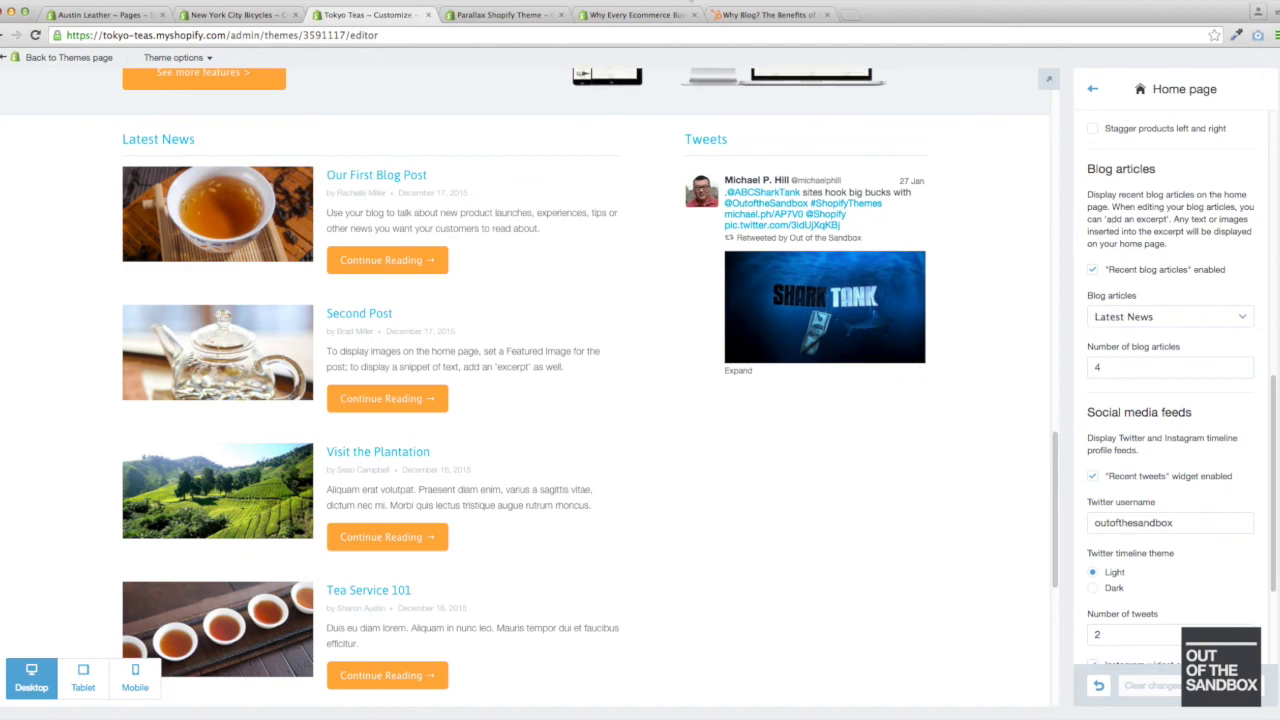
Switch to the Shopify article "Why Every Ecommerce Business Needs a Blog" and skim its introduction.
{"action": "left_click", "coordinate": [658, 15]}
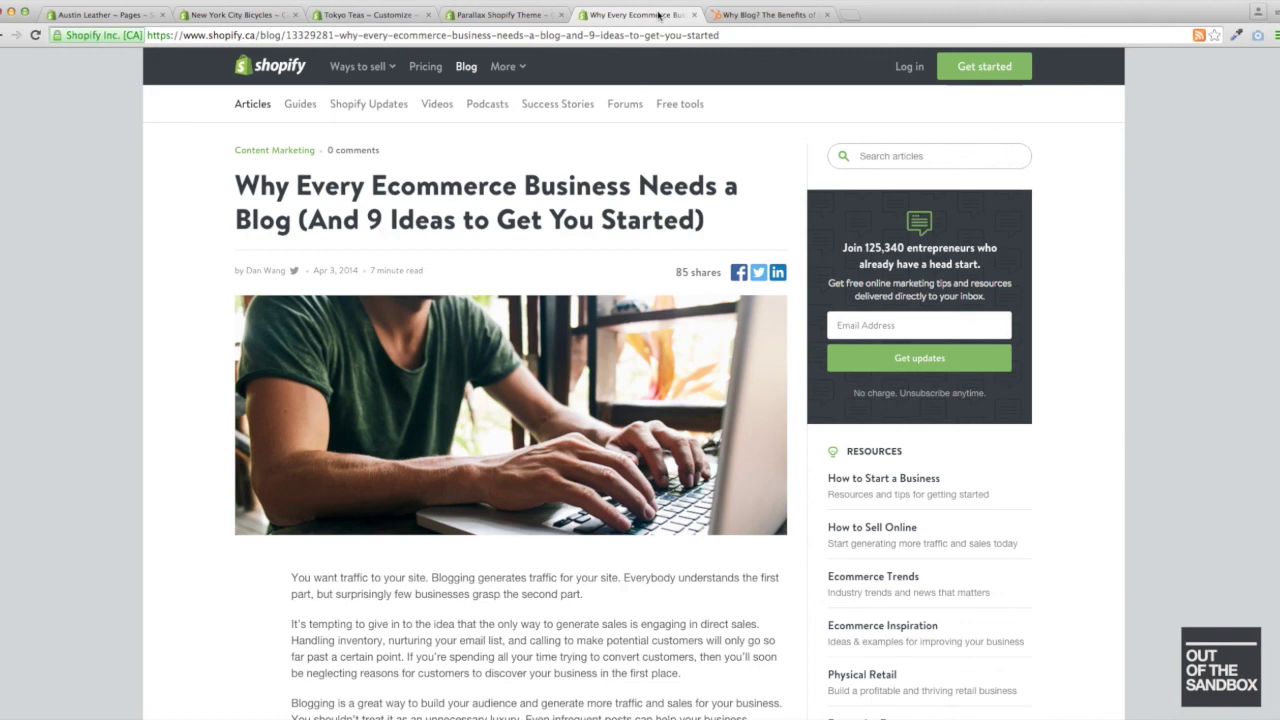
{"action": "scroll", "coordinate": [680, 163], "scroll_direction": "down", "scroll_amount": 12}
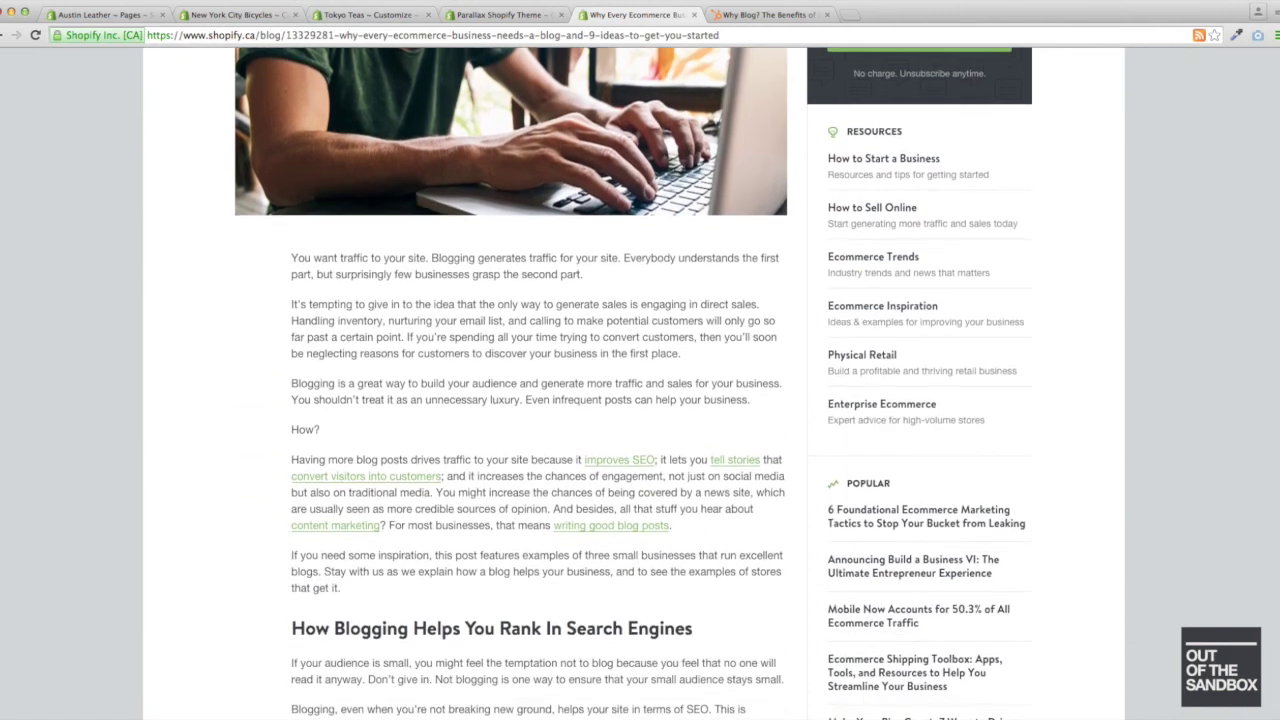
{"action": "scroll", "coordinate": [683, 165], "scroll_direction": "up", "scroll_amount": 12}
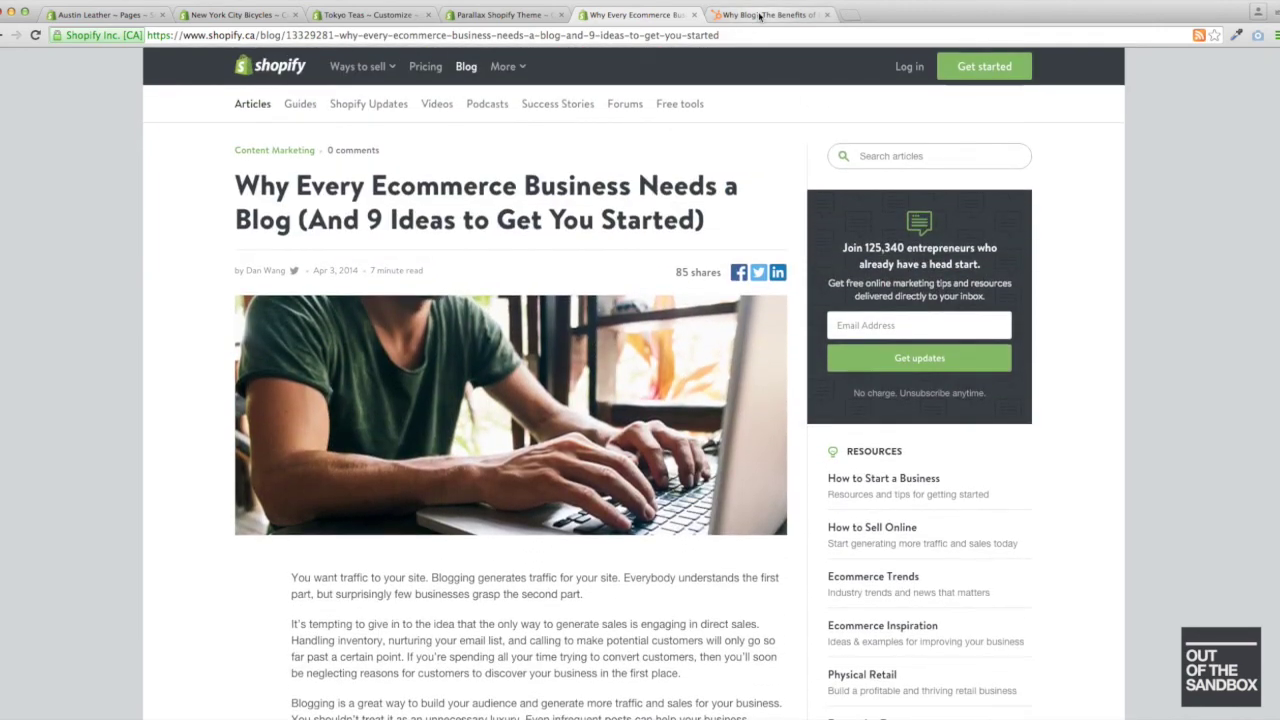
Switch to the HubSpot article "Why Blog? The Benefits of Blogging for Business and Marketing" and skim its opening.
{"action": "left_click", "coordinate": [760, 16]}
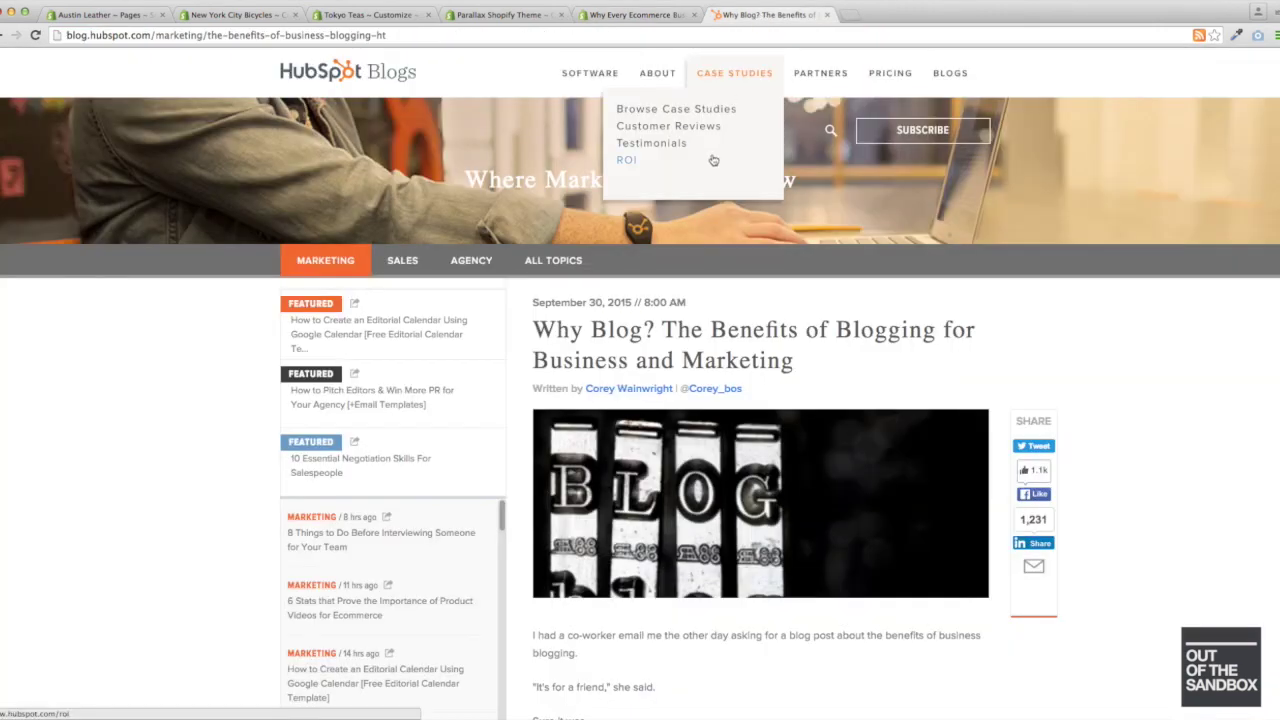
{"action": "scroll", "coordinate": [720, 165], "scroll_direction": "down", "scroll_amount": 2}
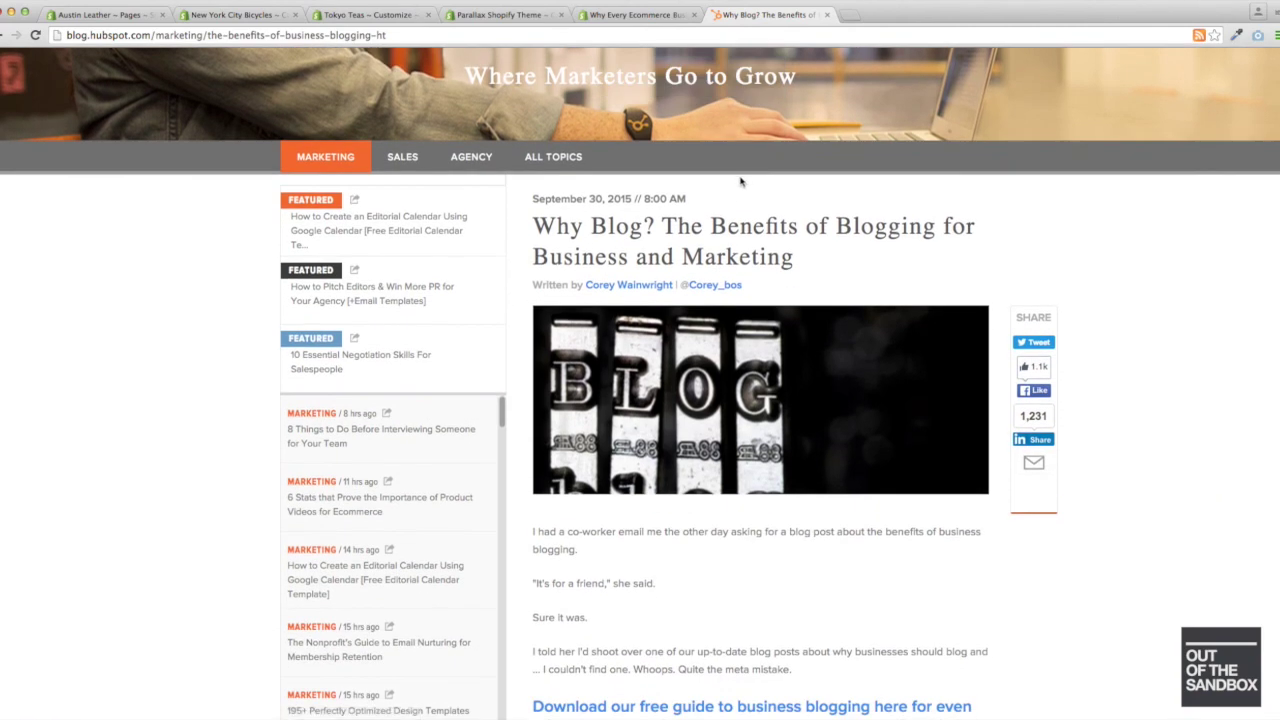
{"action": "scroll", "coordinate": [745, 181], "scroll_direction": "down", "scroll_amount": 1}
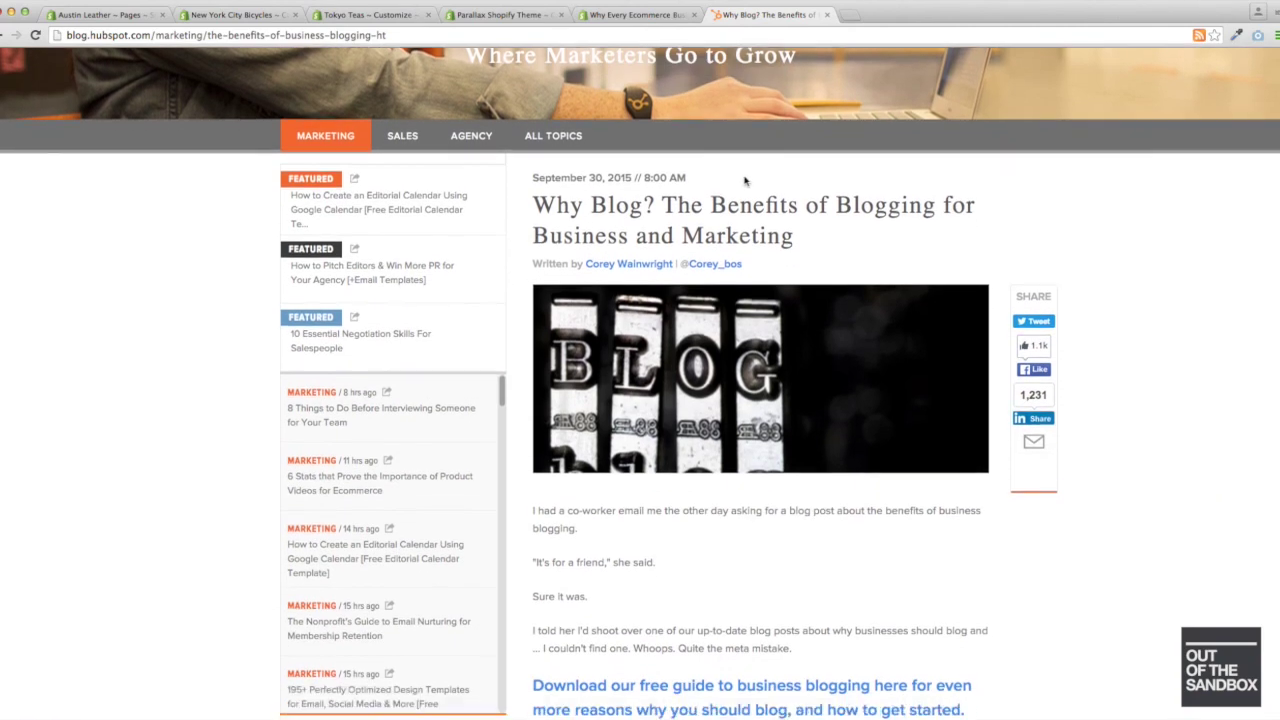
{"action": "scroll", "coordinate": [745, 181], "scroll_direction": "up", "scroll_amount": 2}
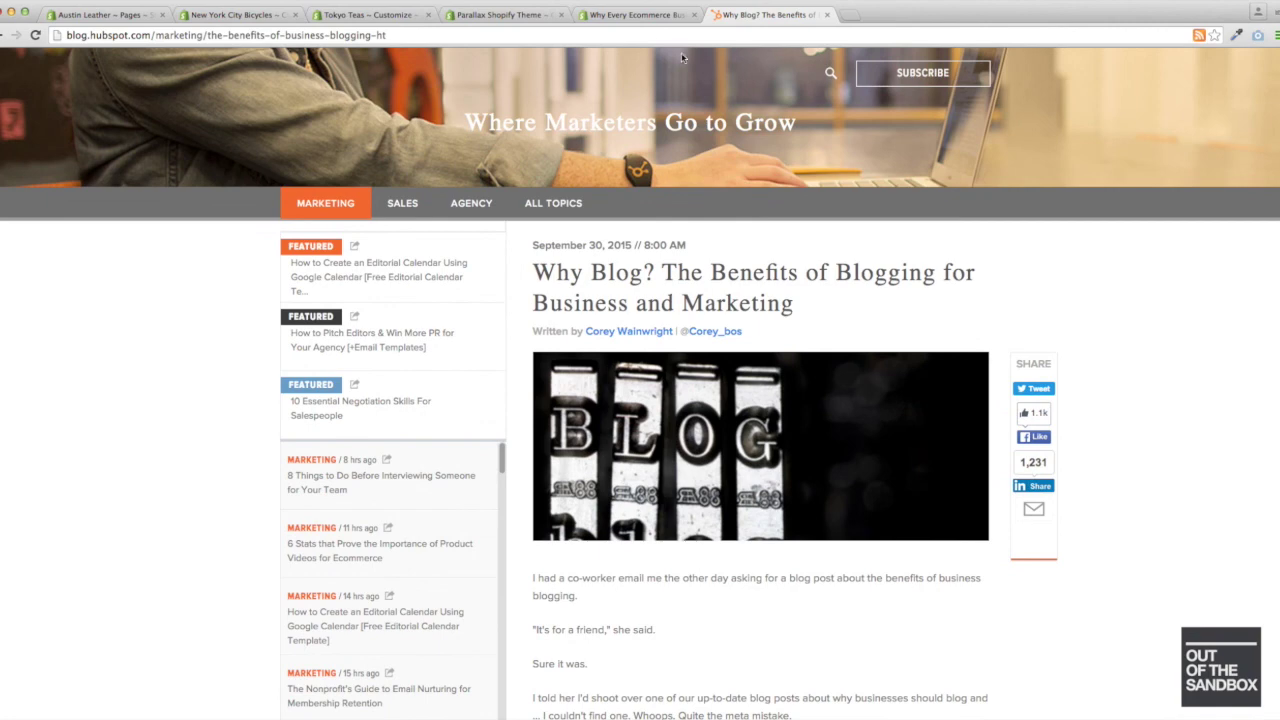
Revisit the Shopify blogging article and the Austin Leather Pages list, and return to the New York City Bicycles theme editor.
{"action": "left_click", "coordinate": [636, 16]}
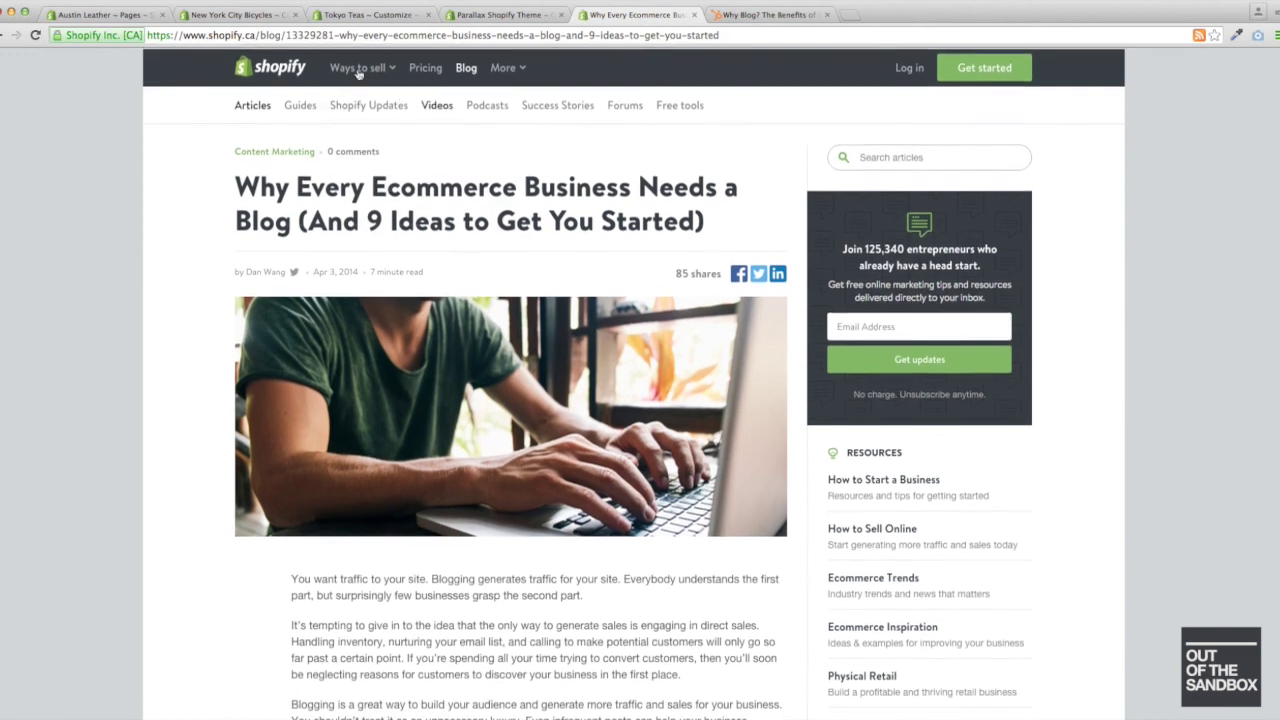
{"action": "left_click", "coordinate": [110, 15]}
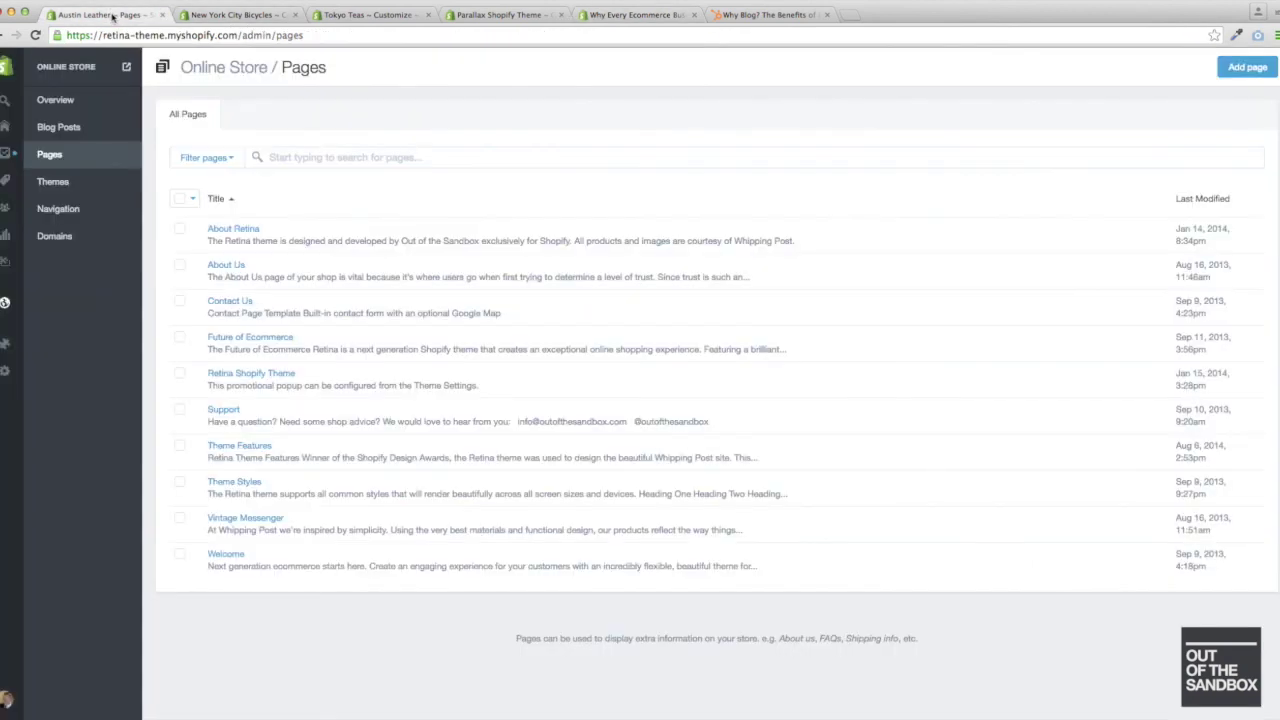
{"action": "left_click", "coordinate": [216, 15]}
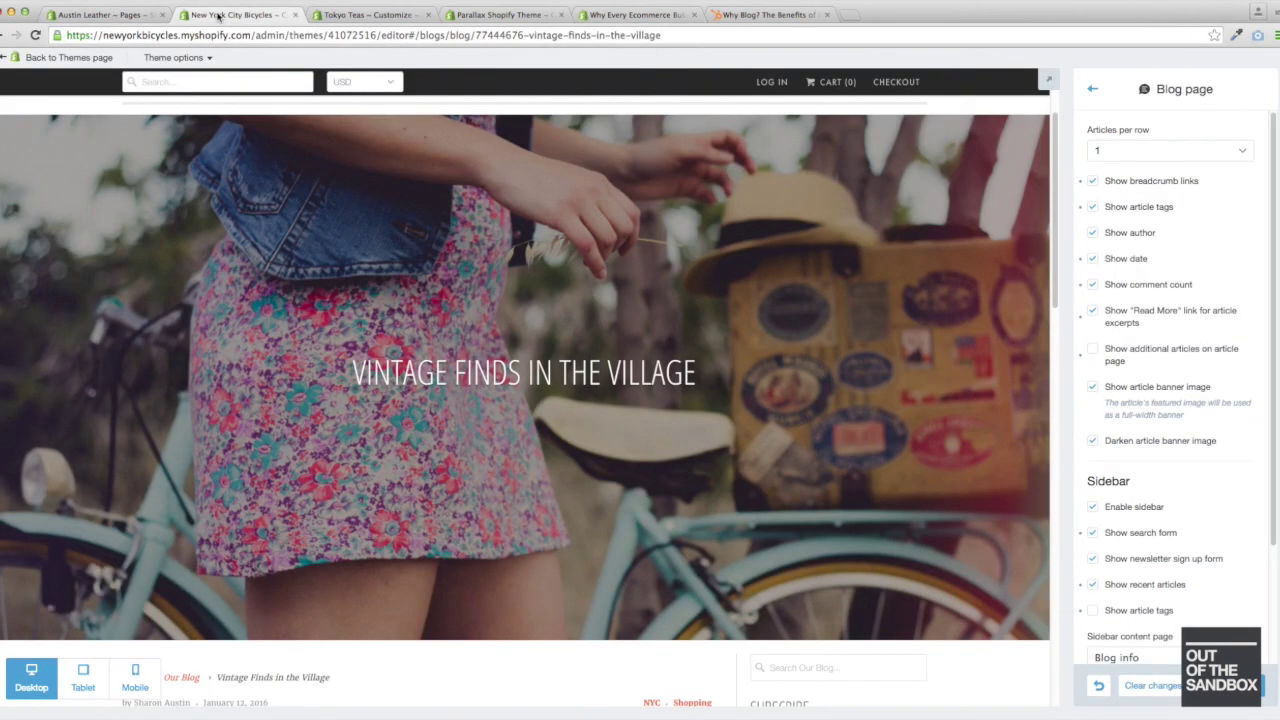